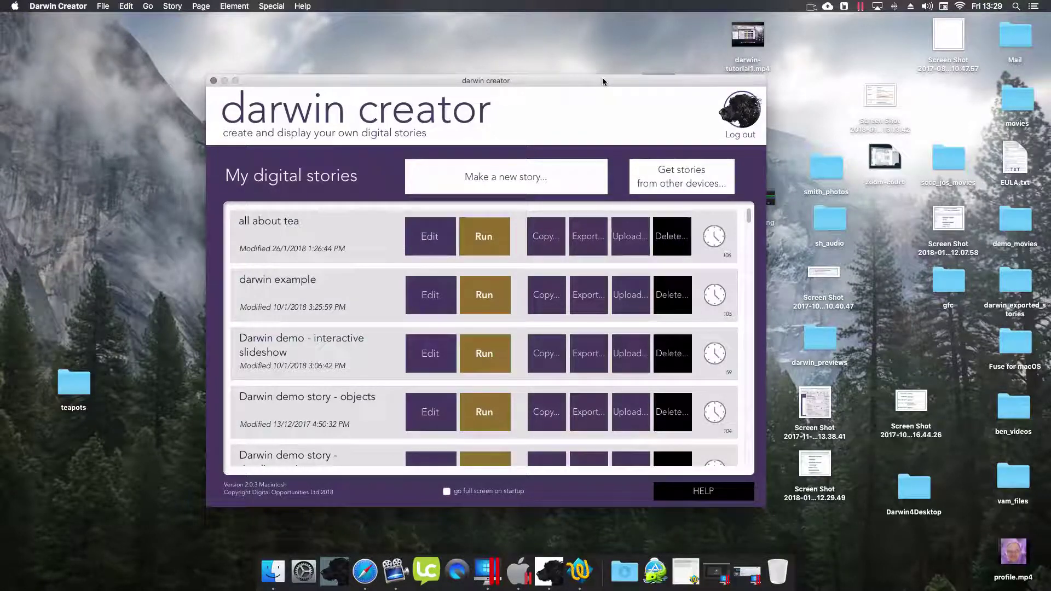
# Run the "all about tea" story, read the Shen Nung popup on its history page, and close the story
pyautogui.click(495, 248)
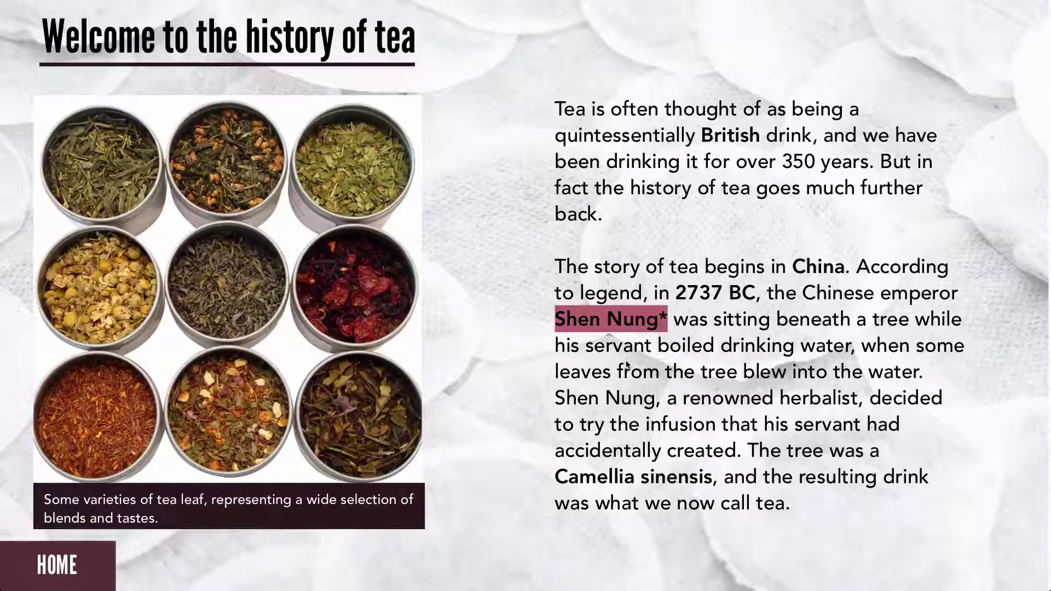
pyautogui.click(594, 325)
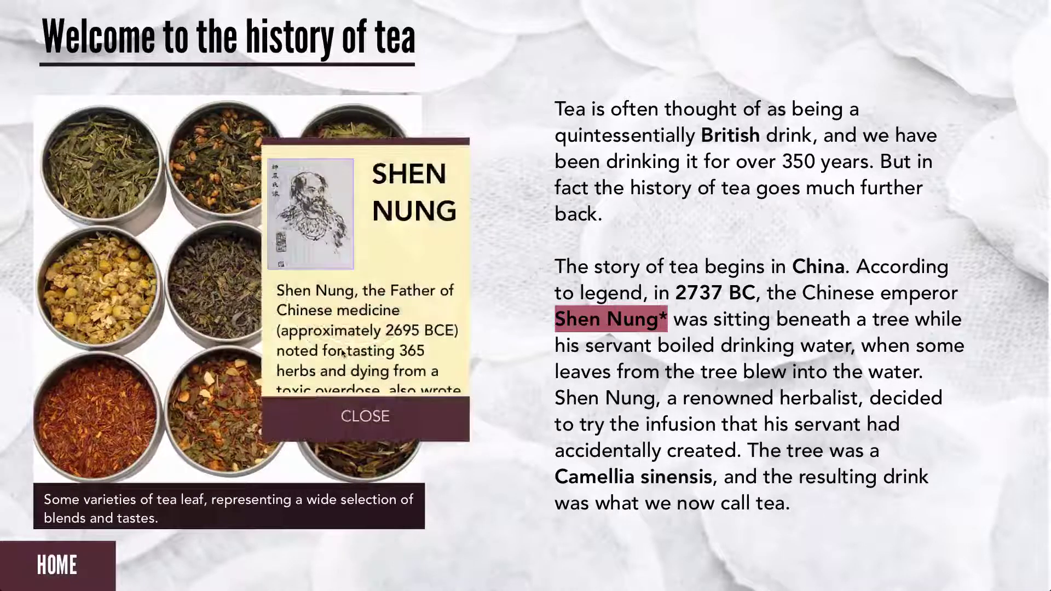
pyautogui.scroll(-5, 348, 345)
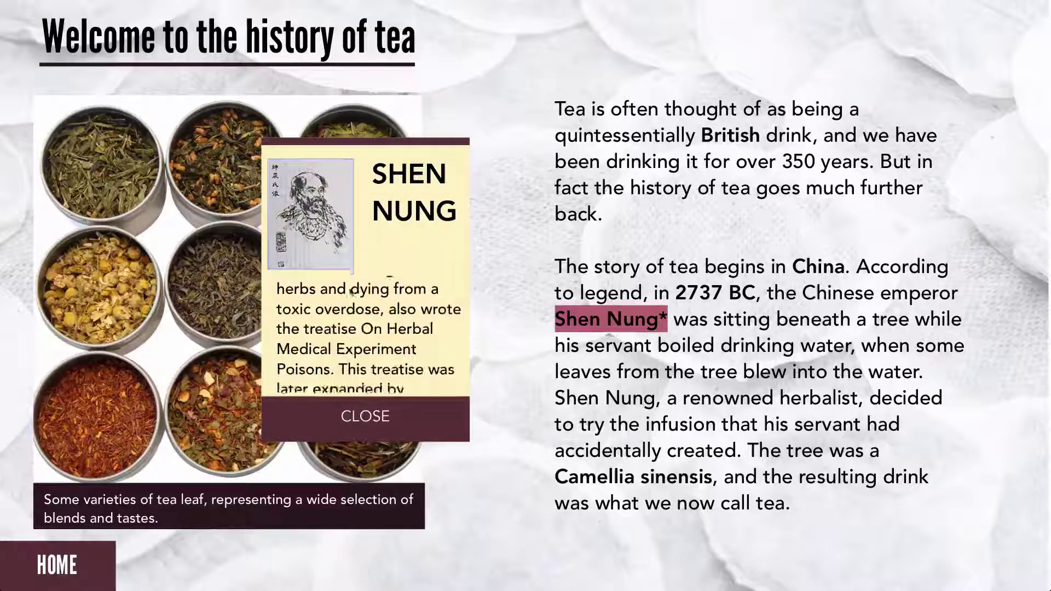
pyautogui.click(376, 419)
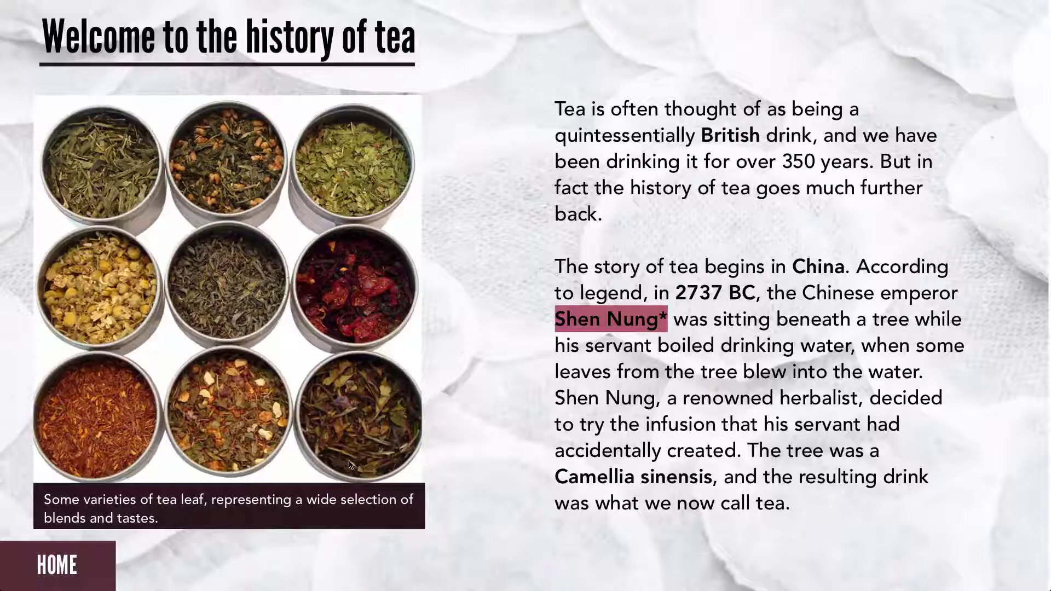
pyautogui.press('Escape')
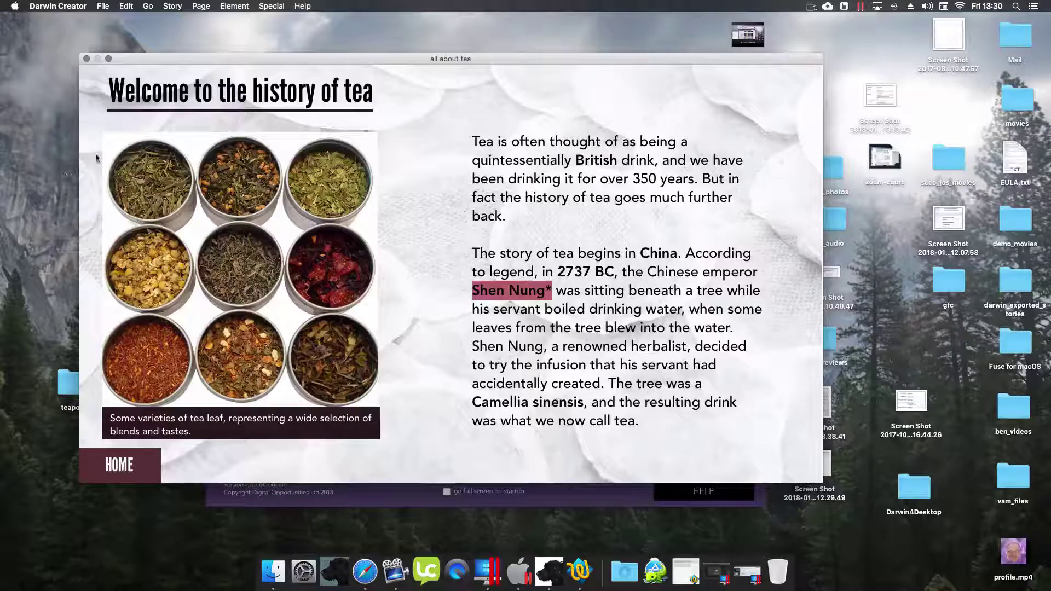
pyautogui.click(87, 59)
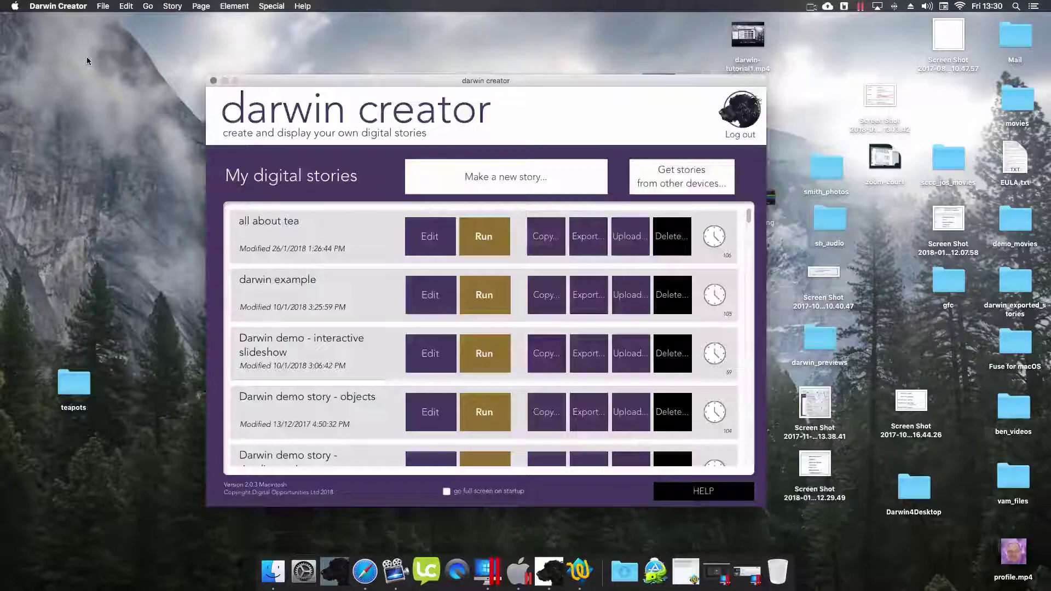
# Open the "all about tea" story for editing and go to page 2
pyautogui.click(434, 244)
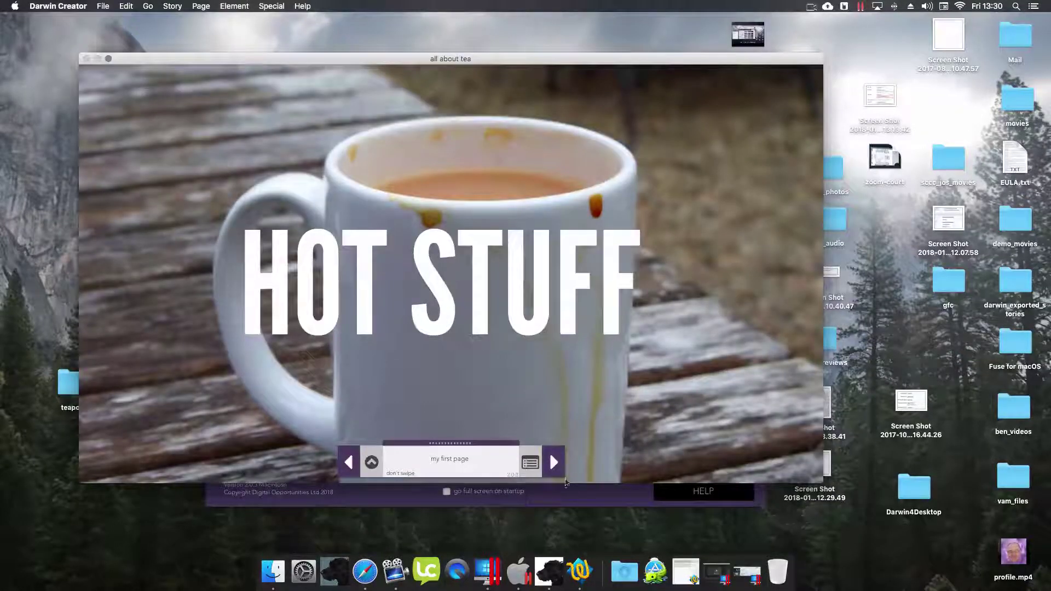
pyautogui.moveTo(446, 447)
pyautogui.mouseDown()
pyautogui.moveTo(454, 436)
pyautogui.moveTo(402, 348)
pyautogui.moveTo(445, 447)
pyautogui.mouseUp()
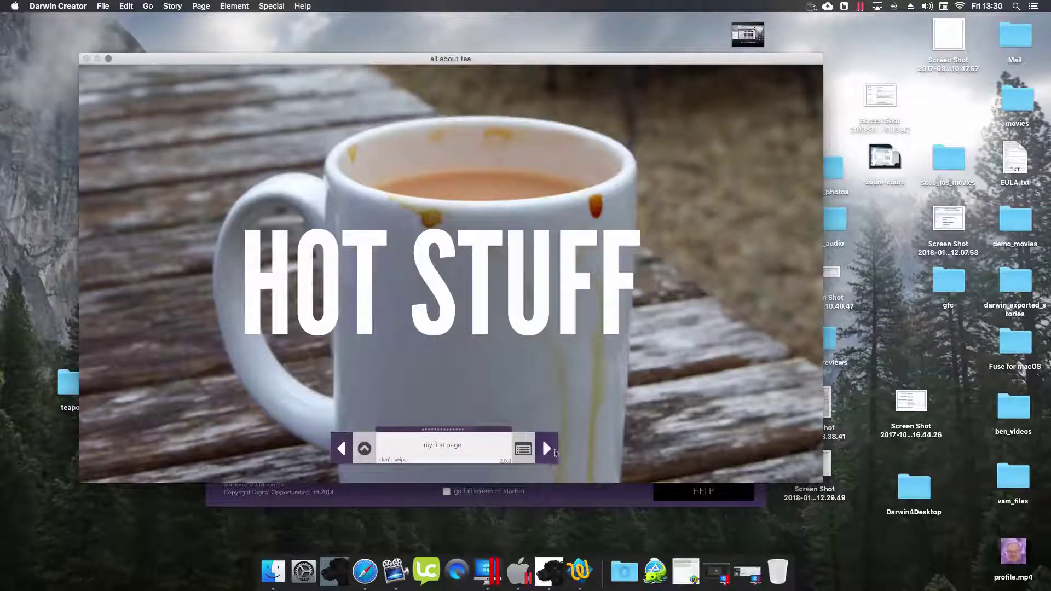
pyautogui.click(547, 450)
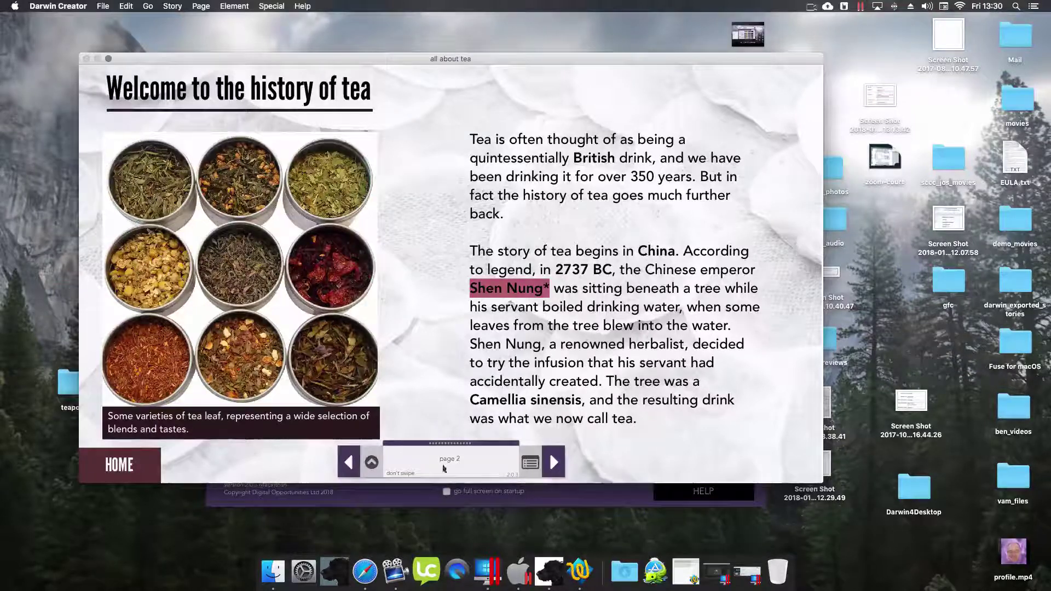
# Copy page 2 as a full-screen page named "drag drop"
pyautogui.click(372, 463)
pyautogui.moveTo(394, 487)
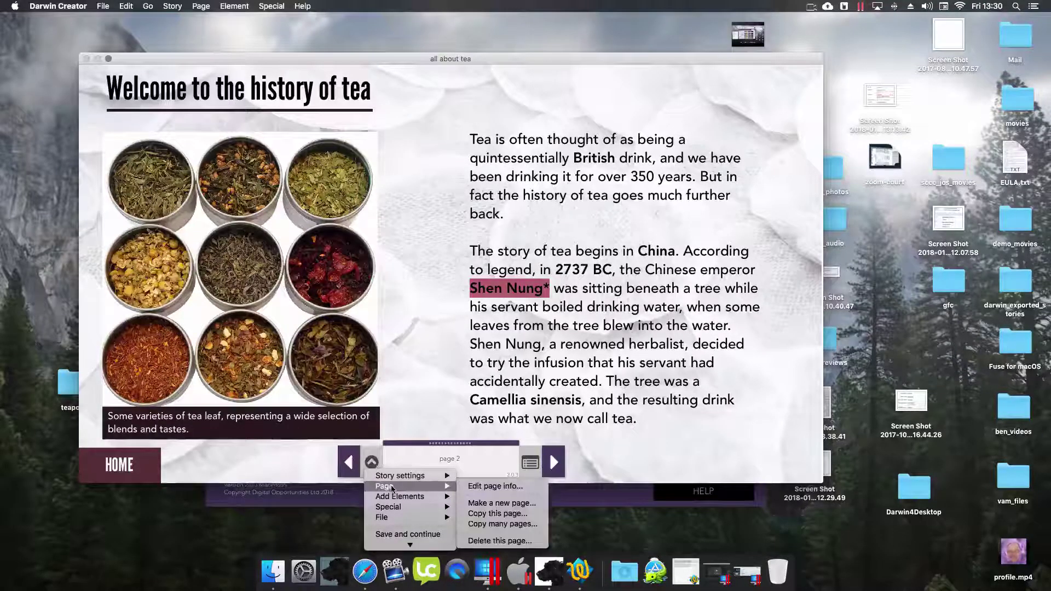
pyautogui.click(498, 513)
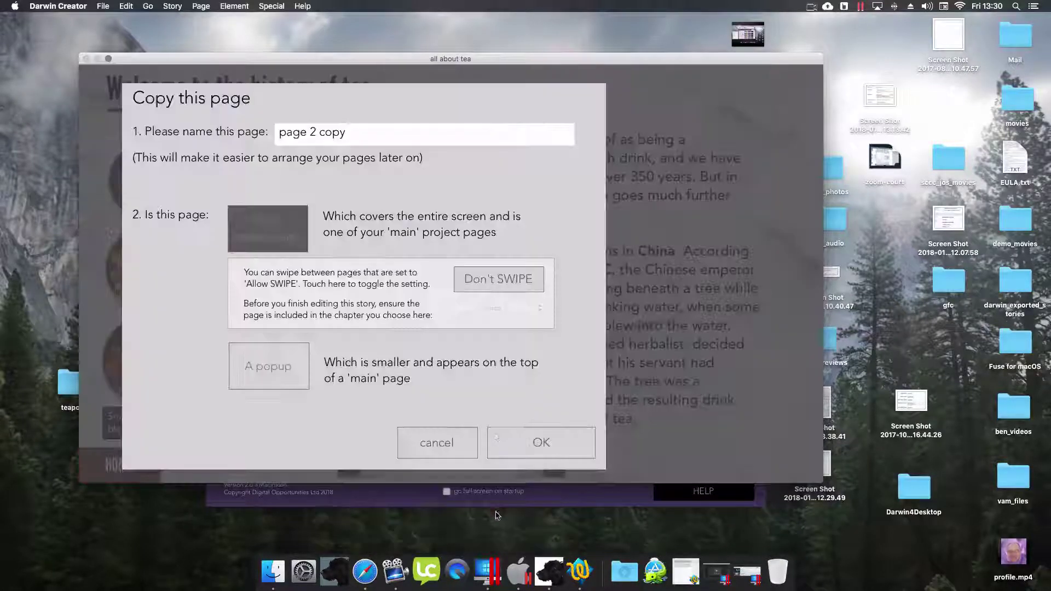
pyautogui.click(321, 137)
pyautogui.write('drag drop')
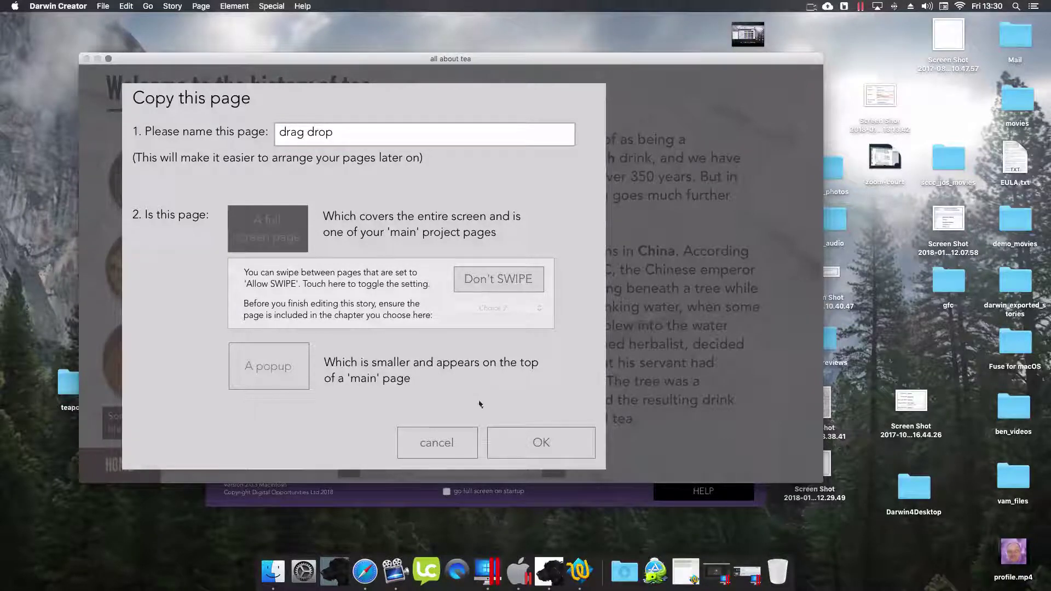
pyautogui.click(541, 439)
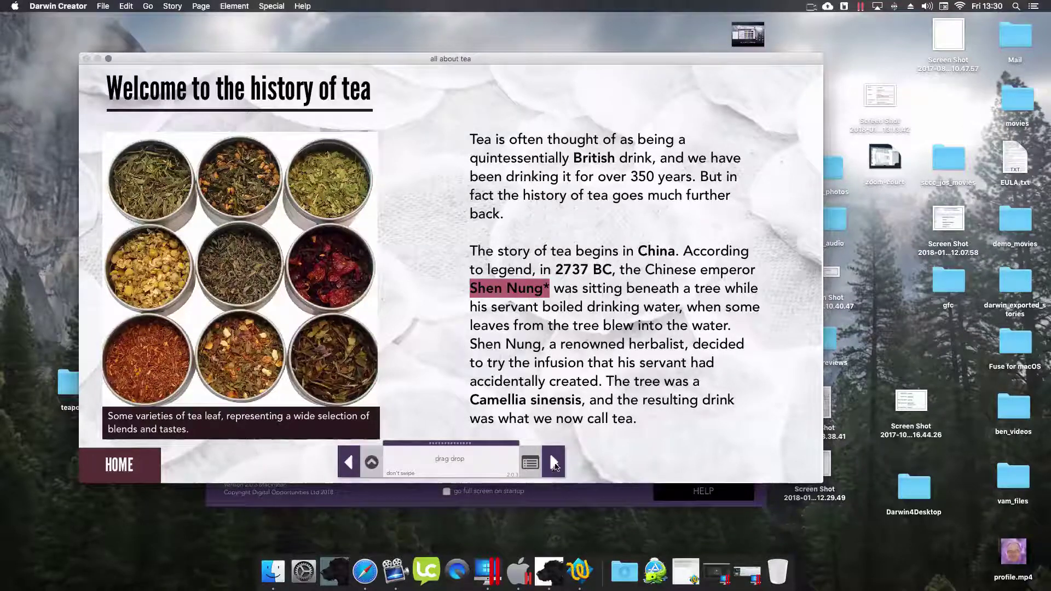
# Delete the tea varieties image from the "drag drop" page, along with its caption text and the dark shape behind the caption
pyautogui.click(268, 264)
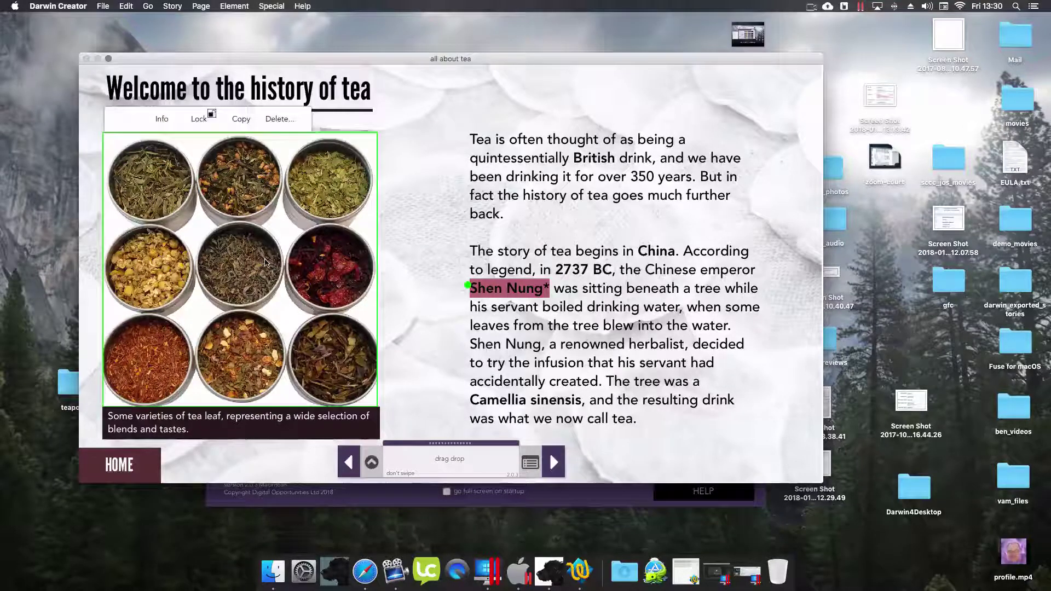
pyautogui.click(273, 120)
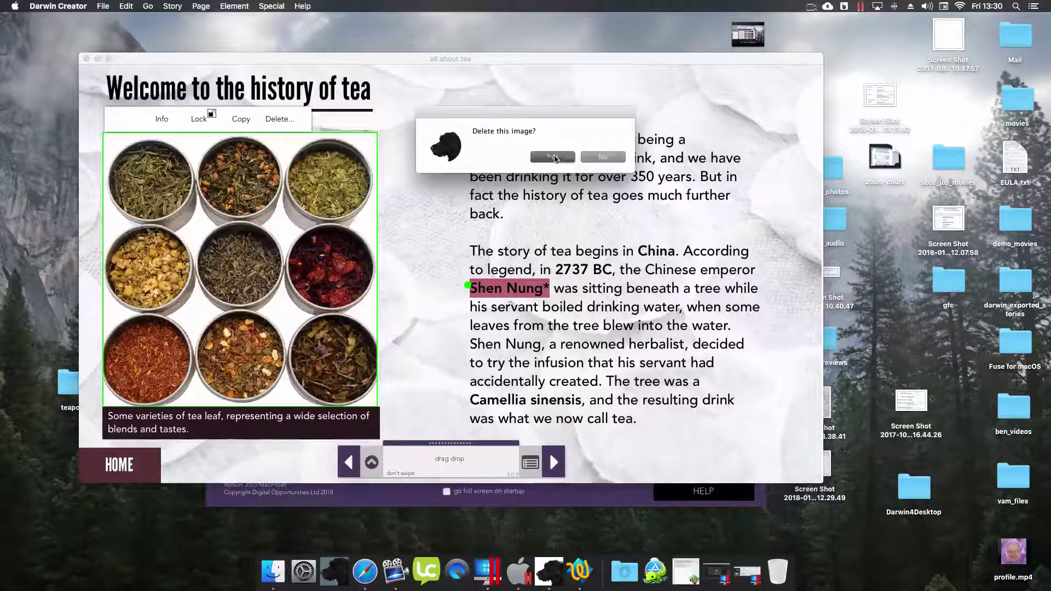
pyautogui.click(553, 158)
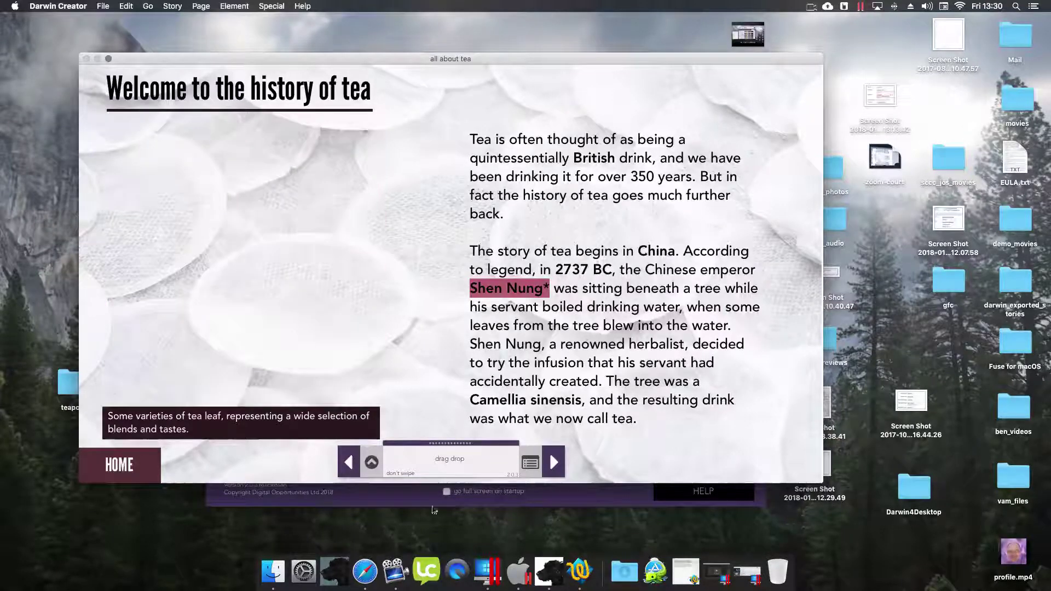
pyautogui.click(238, 422)
pyautogui.click(280, 395)
pyautogui.click(553, 157)
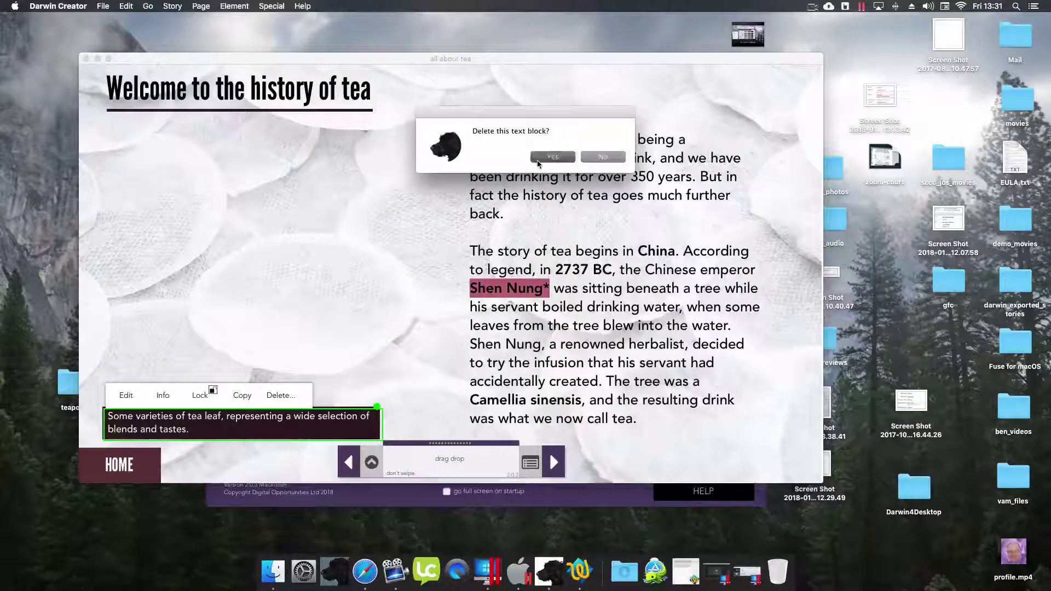
pyautogui.click(280, 395)
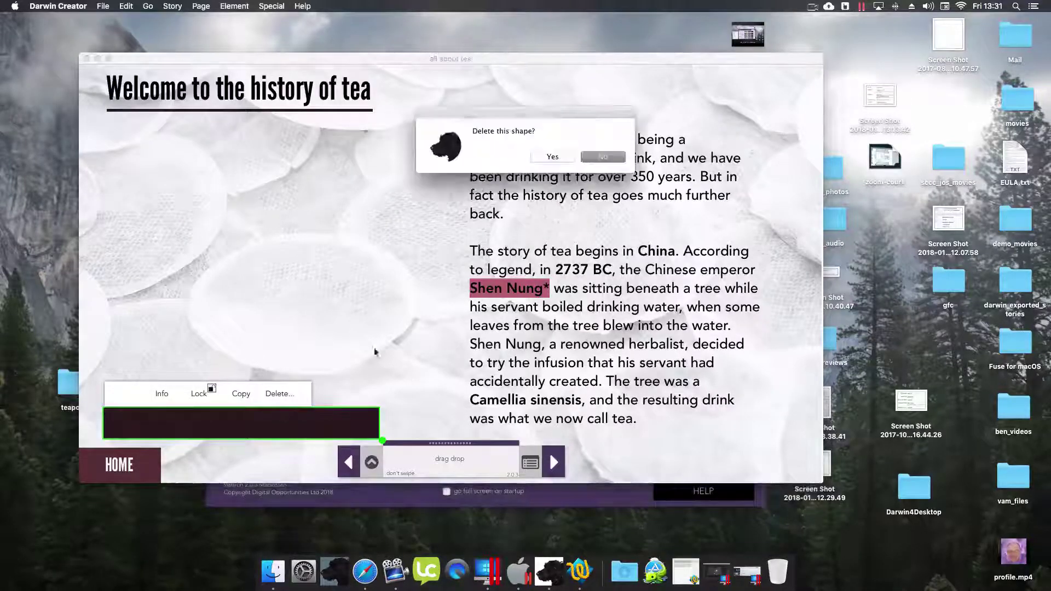
pyautogui.click(555, 159)
# Delete the body text block about the history of tea from the "drag drop" page
pyautogui.click(524, 194)
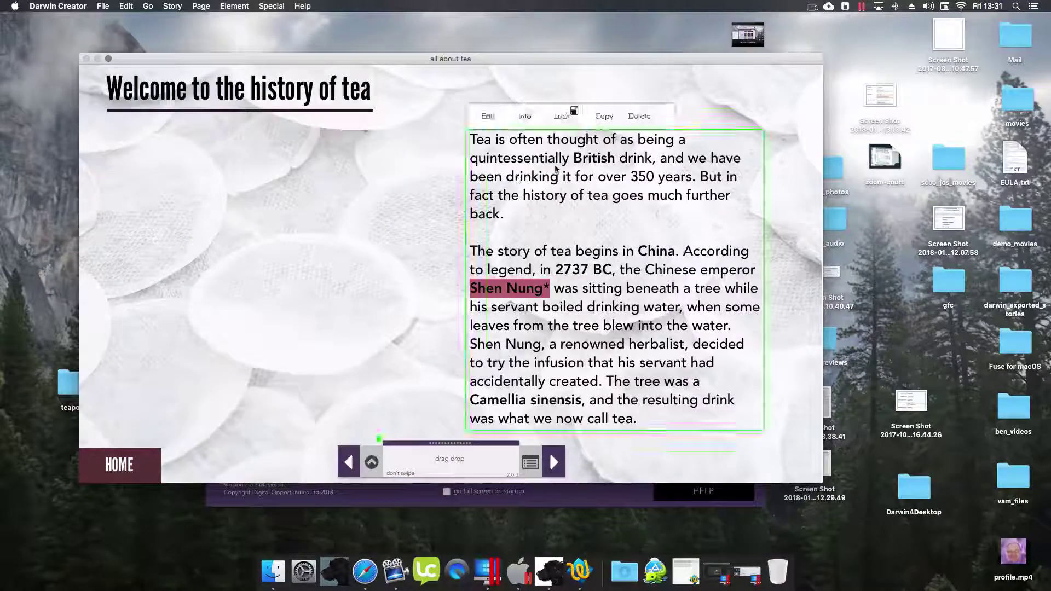
pyautogui.click(644, 116)
pyautogui.click(543, 160)
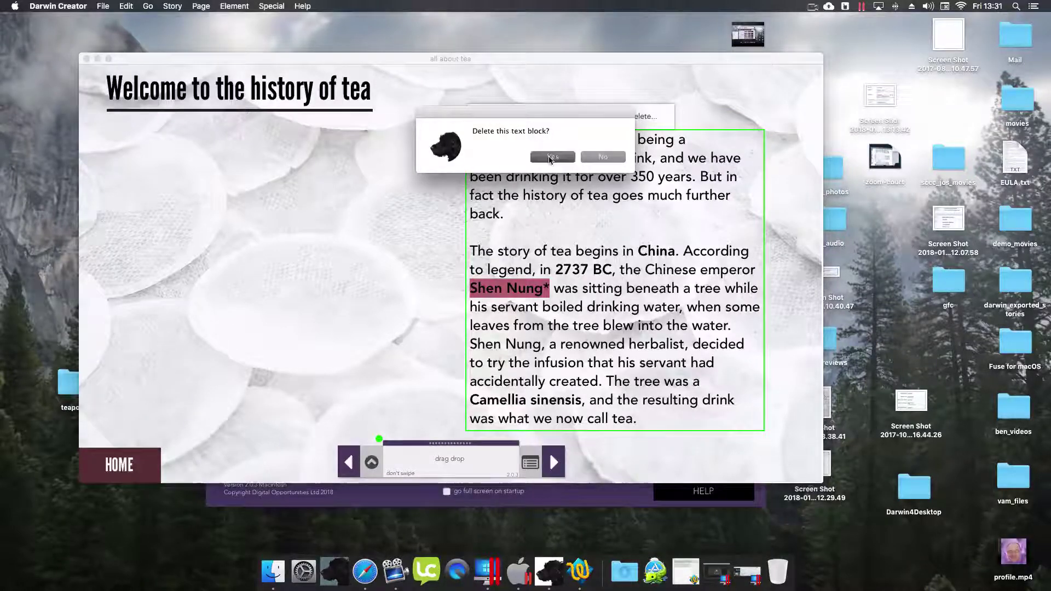
# Change the page heading to "Which tea is which?"
pyautogui.click(208, 95)
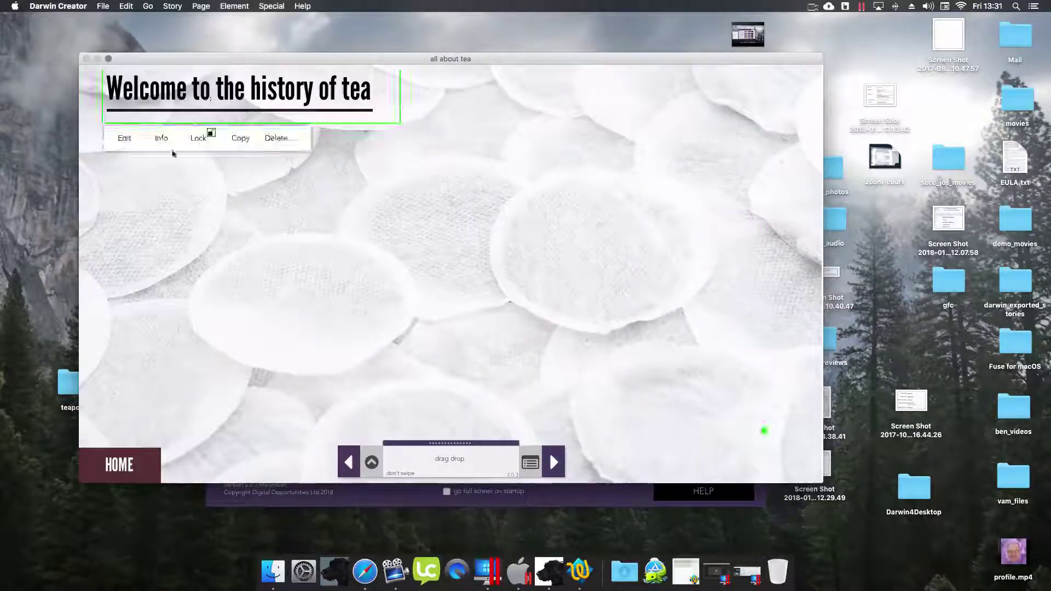
pyautogui.click(122, 137)
pyautogui.press('super+a')
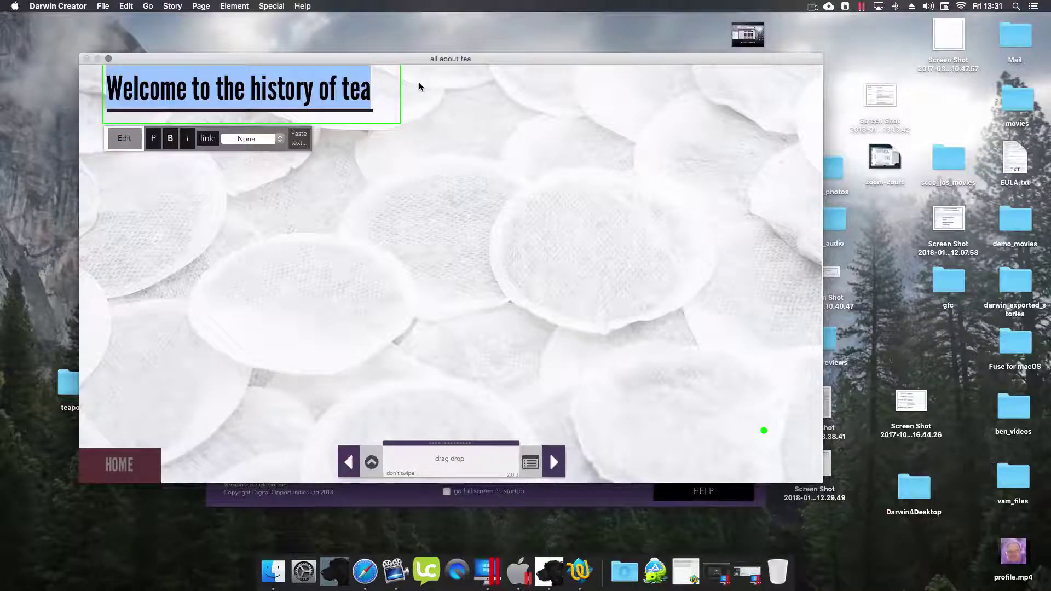
pyautogui.write('Which tea is which?')
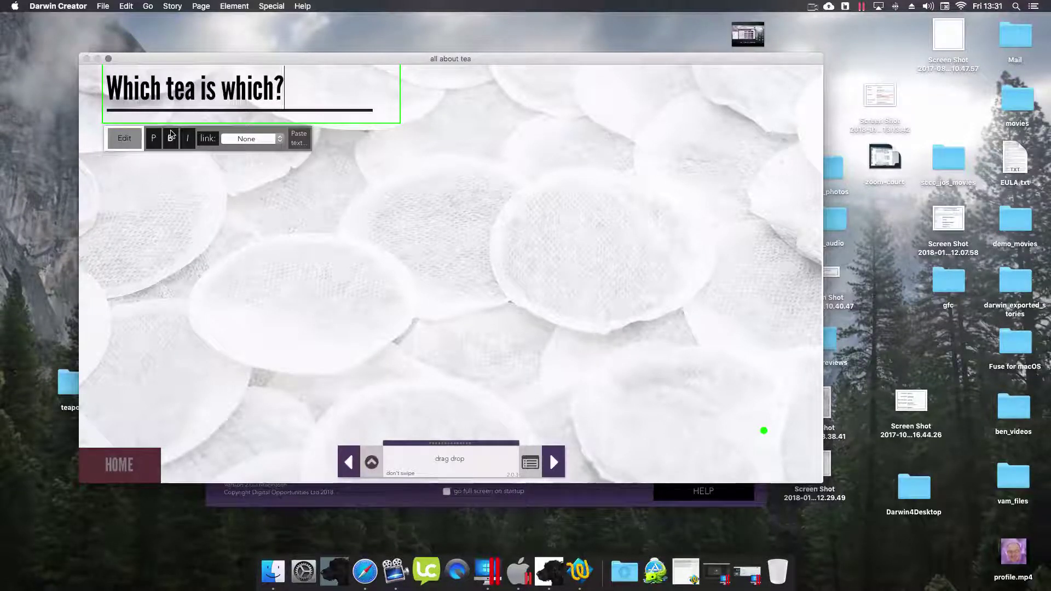
pyautogui.click(125, 140)
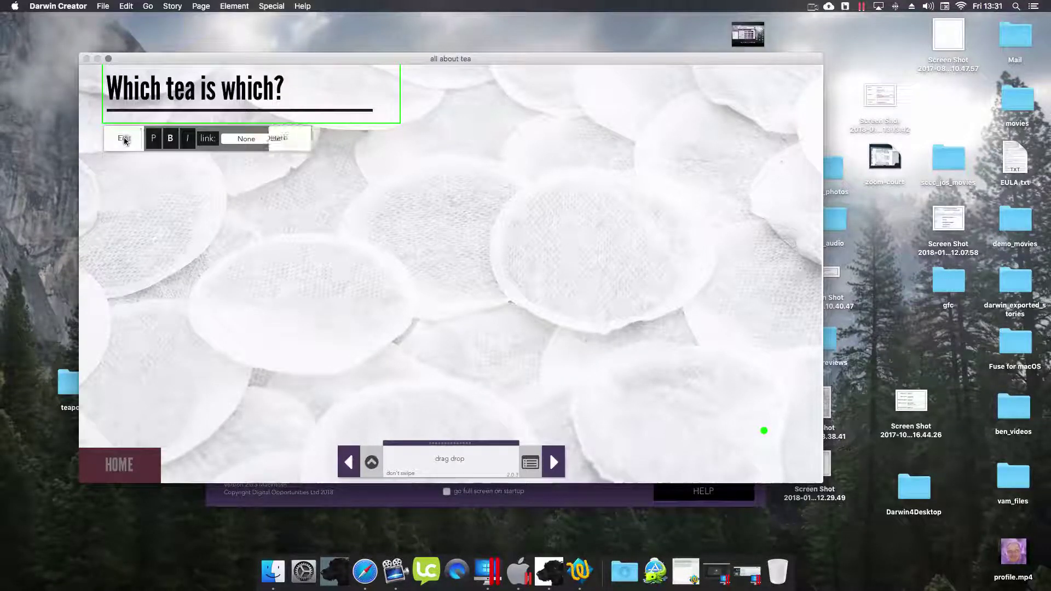
pyautogui.click(372, 462)
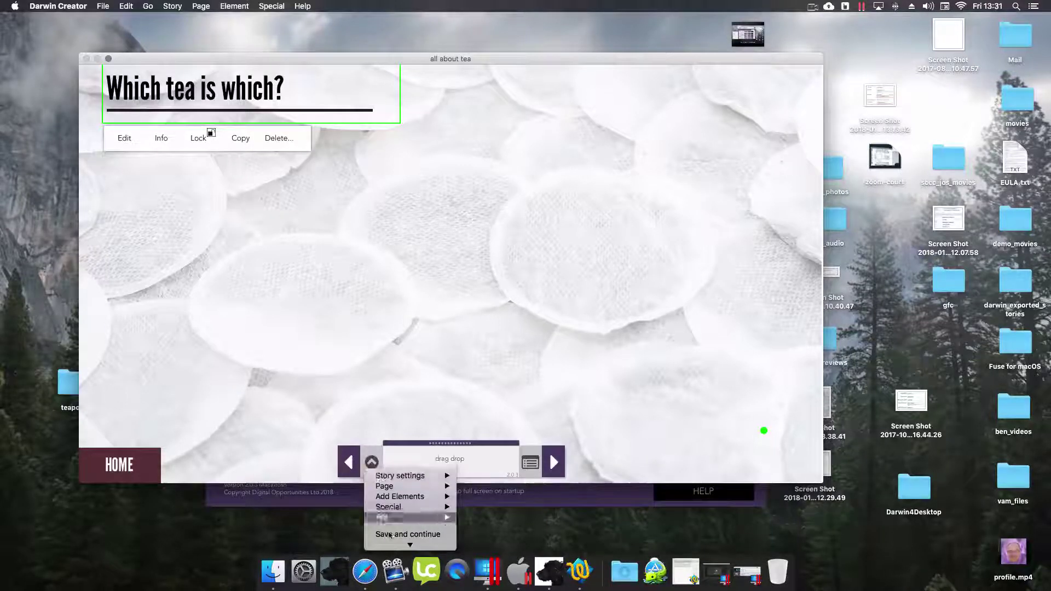
pyautogui.moveTo(386, 499)
pyautogui.click(372, 464)
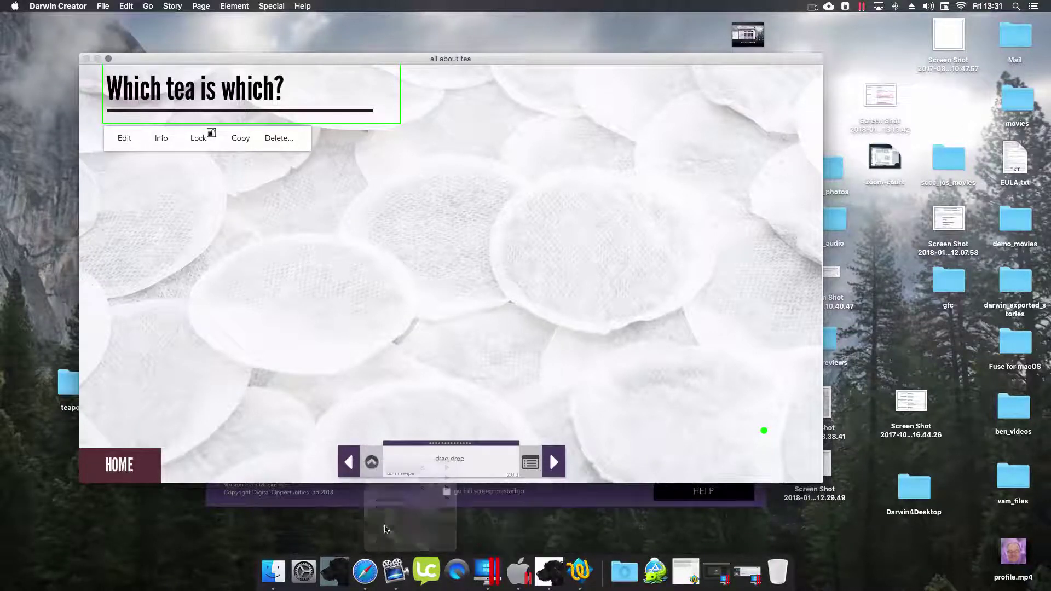
# Add a drag-drop pair using tea_0000_Layer-4.png, placing the tea image below the heading and its drop point underneath the image
pyautogui.click(372, 463)
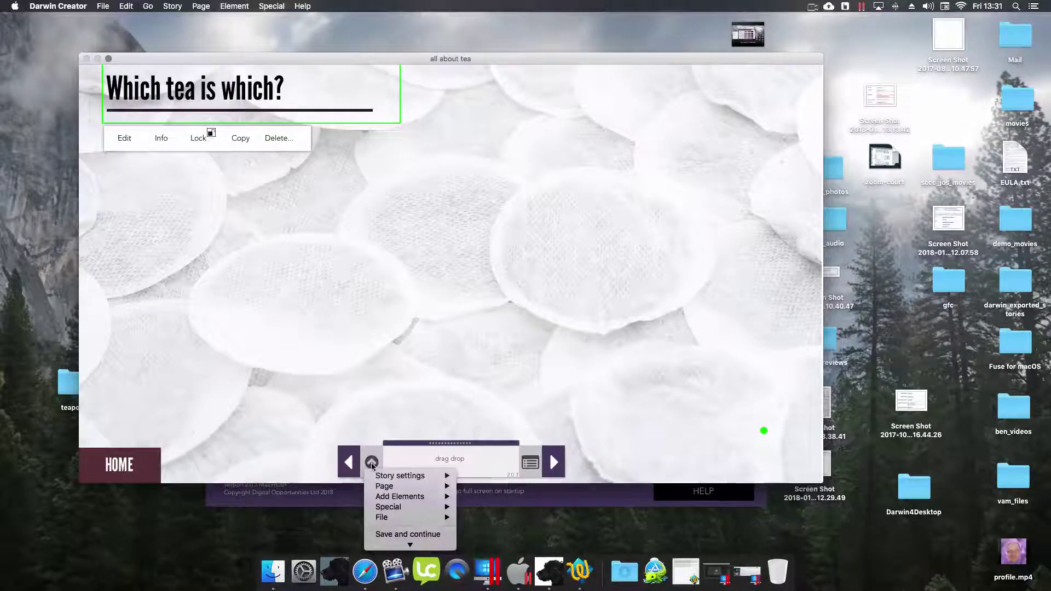
pyautogui.moveTo(416, 496)
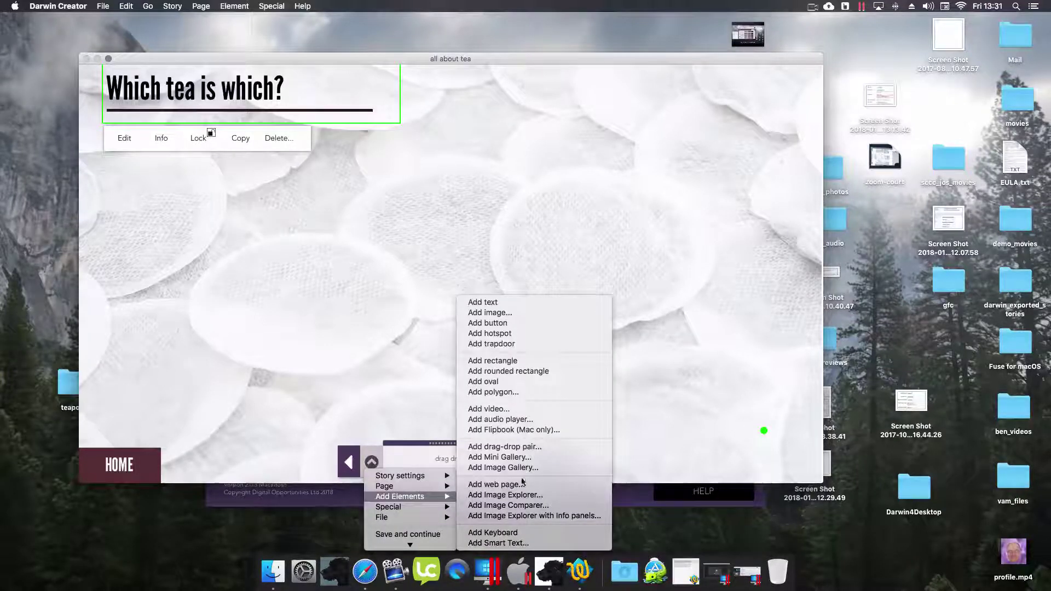
pyautogui.click(492, 446)
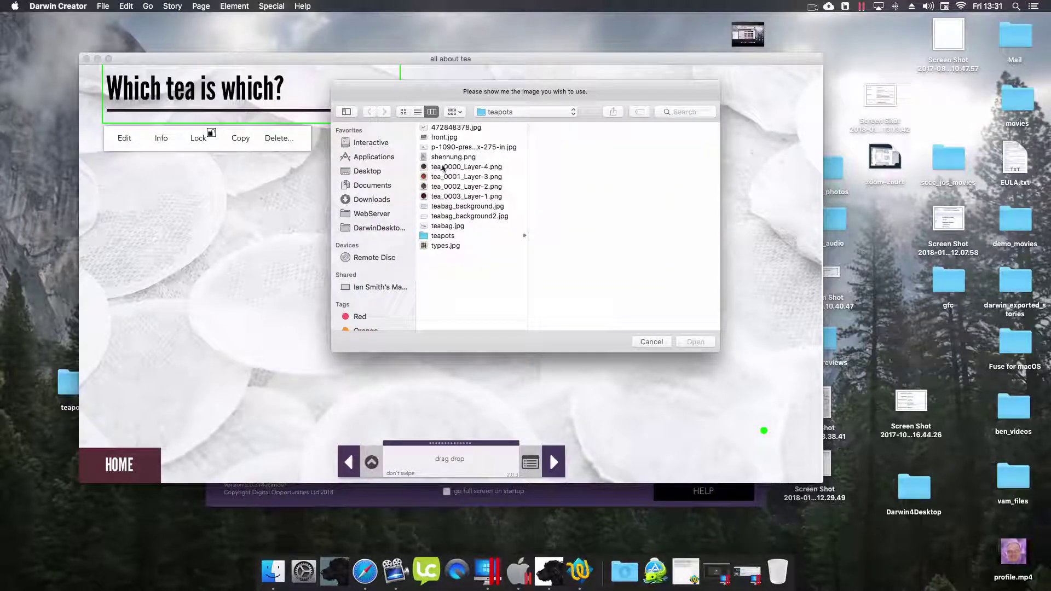
pyautogui.click(443, 168)
pyautogui.click(693, 340)
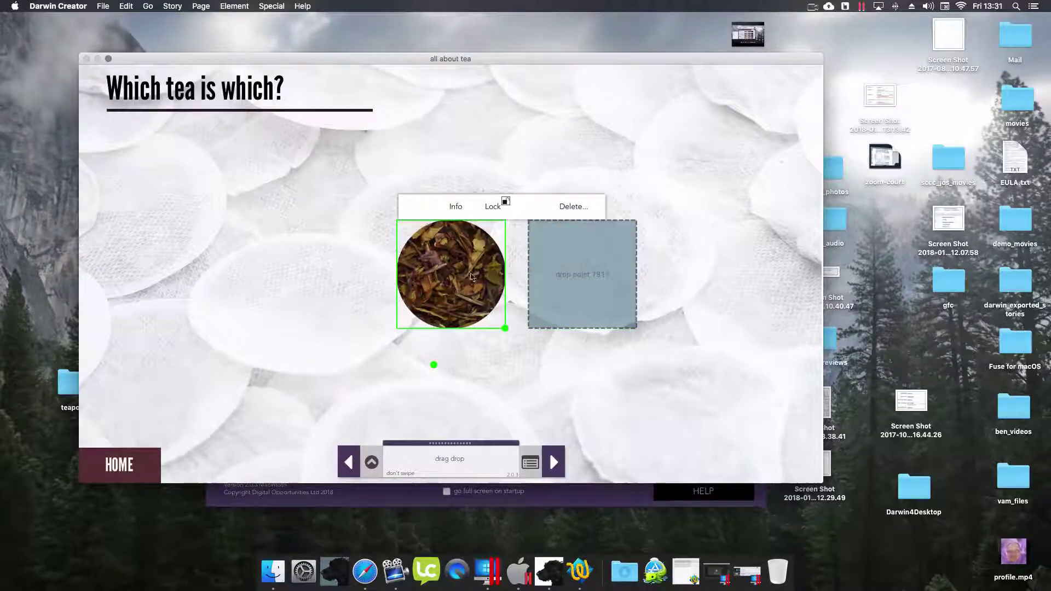
pyautogui.moveTo(471, 276); pyautogui.dragTo(310, 206)
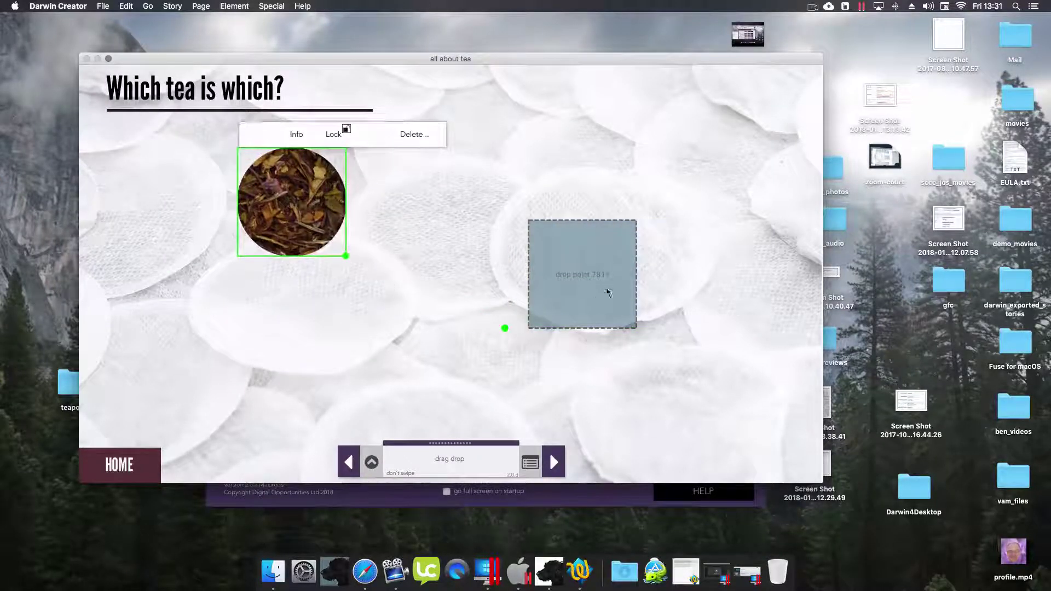
pyautogui.moveTo(601, 276); pyautogui.dragTo(276, 349)
# Save "Thats right!" as the drop text of the first tea image and realign the image above its drop point
pyautogui.click(272, 291)
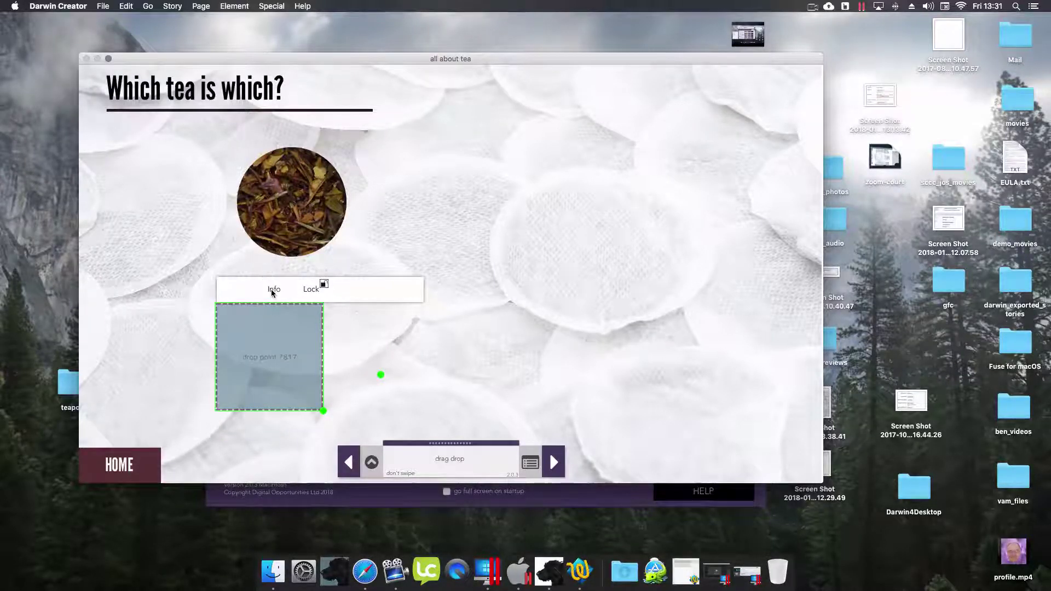
pyautogui.click(290, 203)
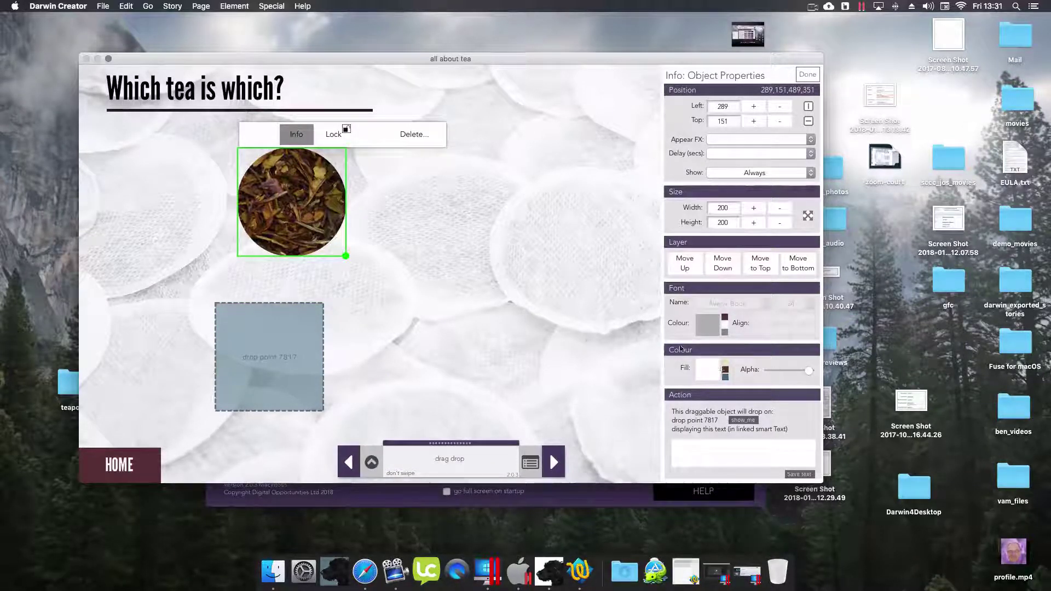
pyautogui.click(740, 420)
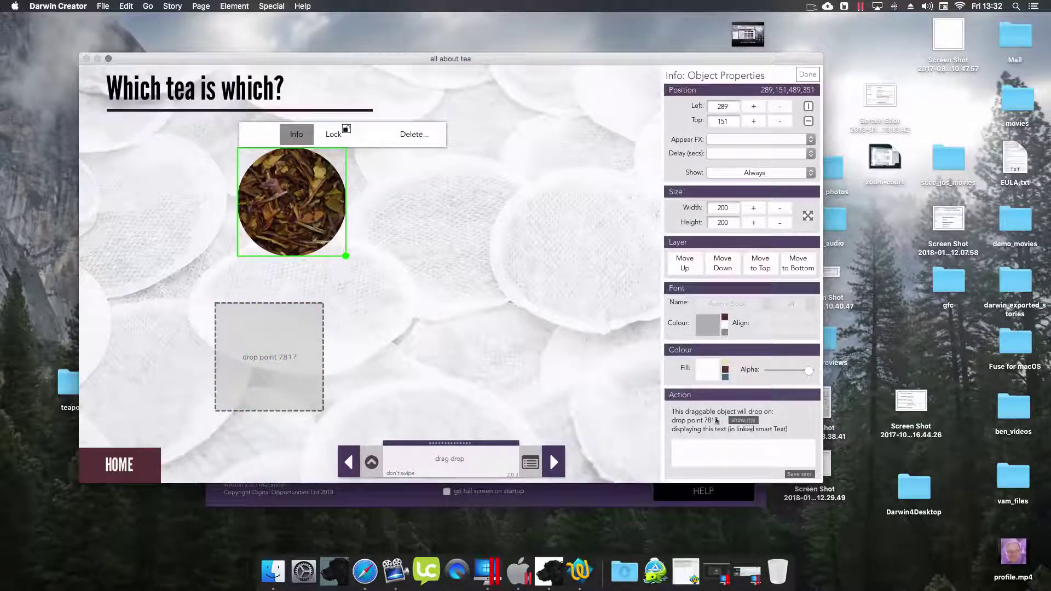
pyautogui.click(679, 451)
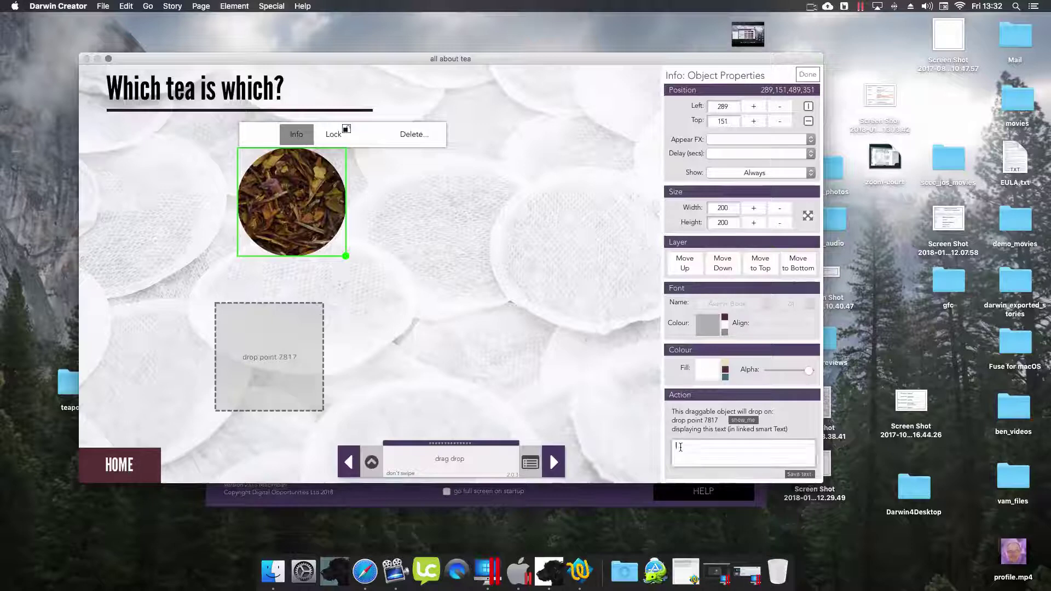
pyautogui.write('Thats right')
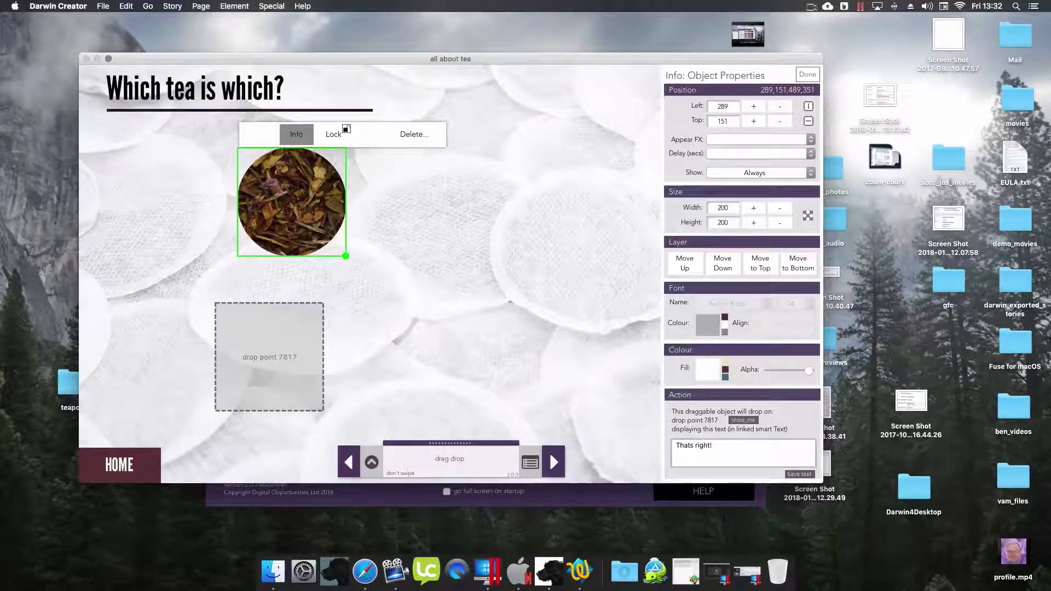
pyautogui.write('!')
pyautogui.click(802, 474)
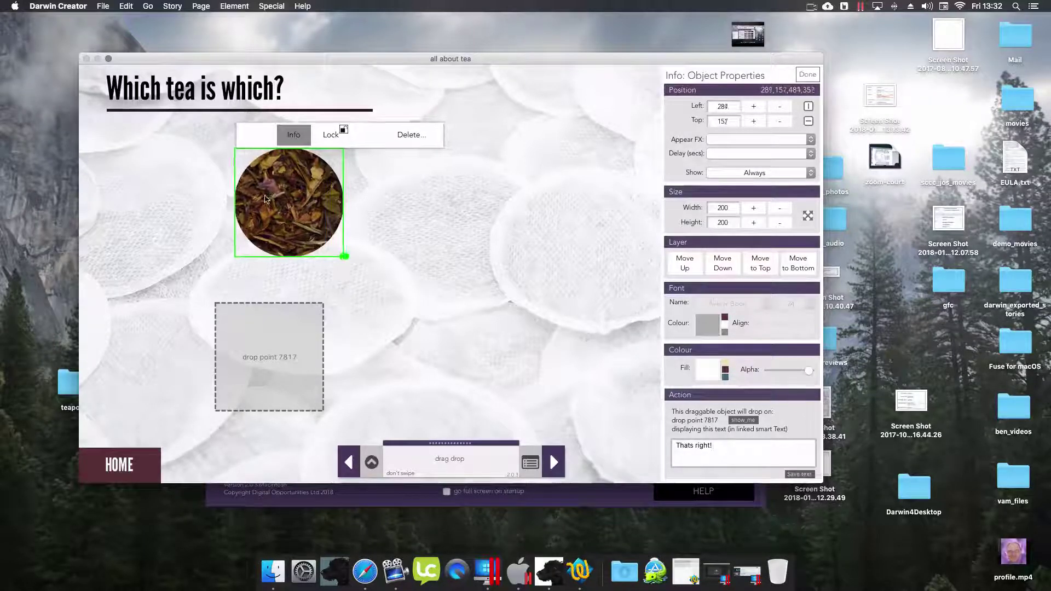
pyautogui.moveTo(295, 203); pyautogui.dragTo(275, 217)
pyautogui.click(284, 362)
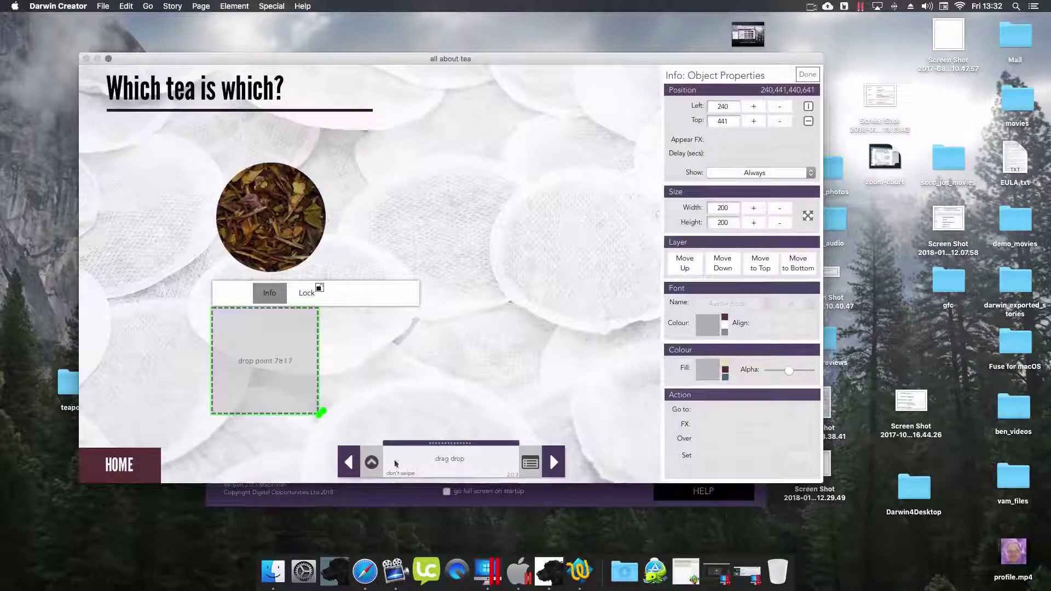
# Add a drag-drop pair using tea_0001_Layer-3.png beside the first pair, with the drop text "Yep!"
pyautogui.click(371, 463)
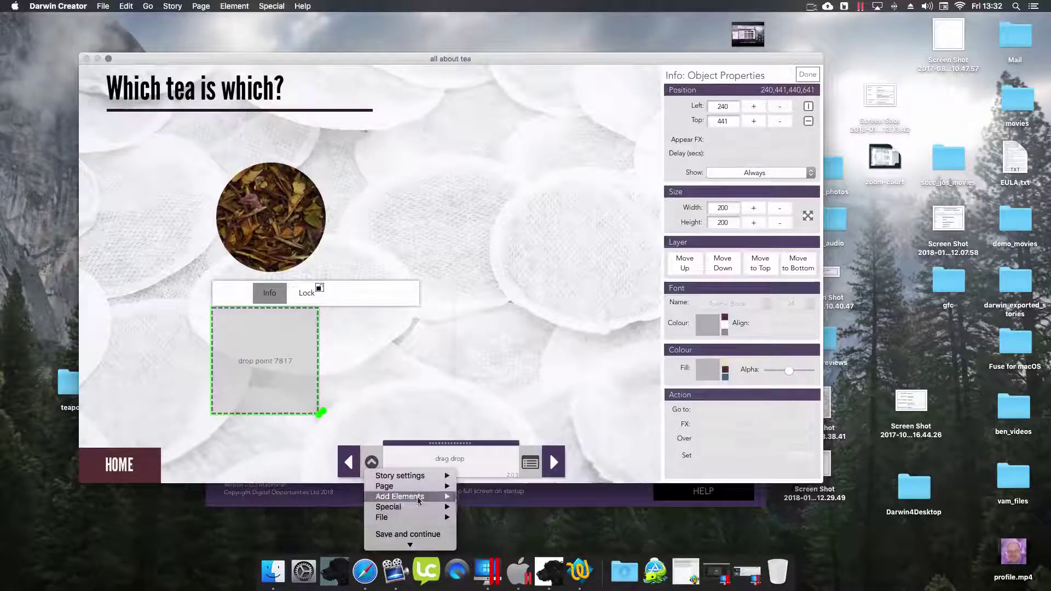
pyautogui.moveTo(421, 501)
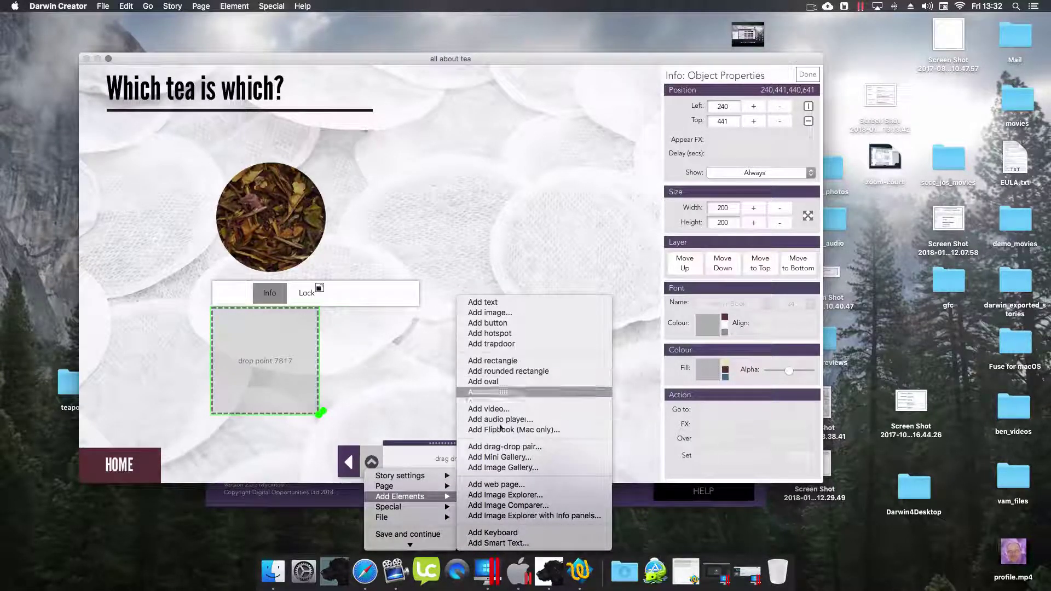
pyautogui.click(500, 447)
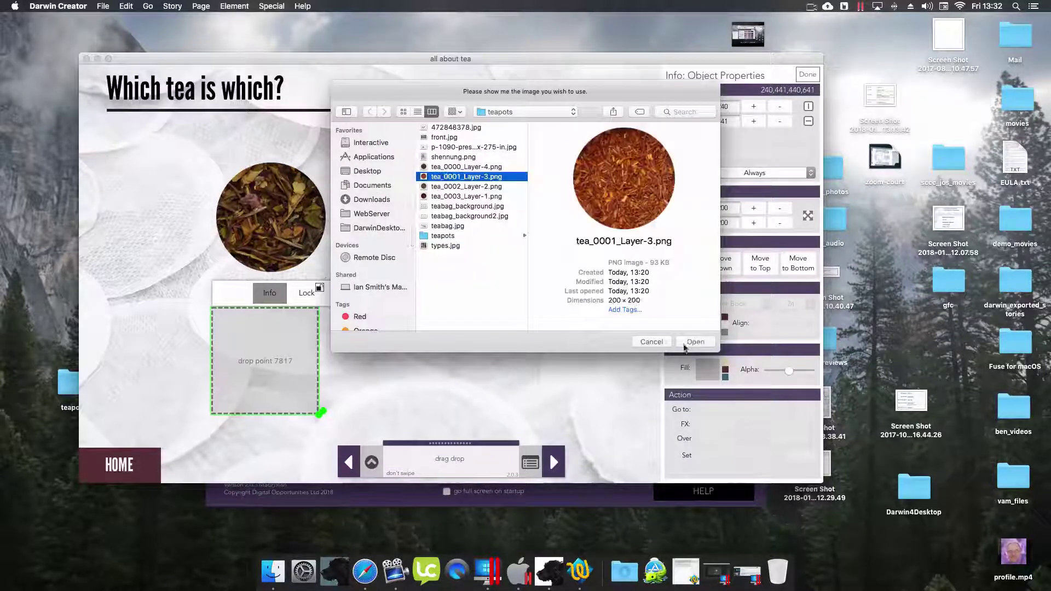
pyautogui.click(691, 341)
pyautogui.click(480, 292)
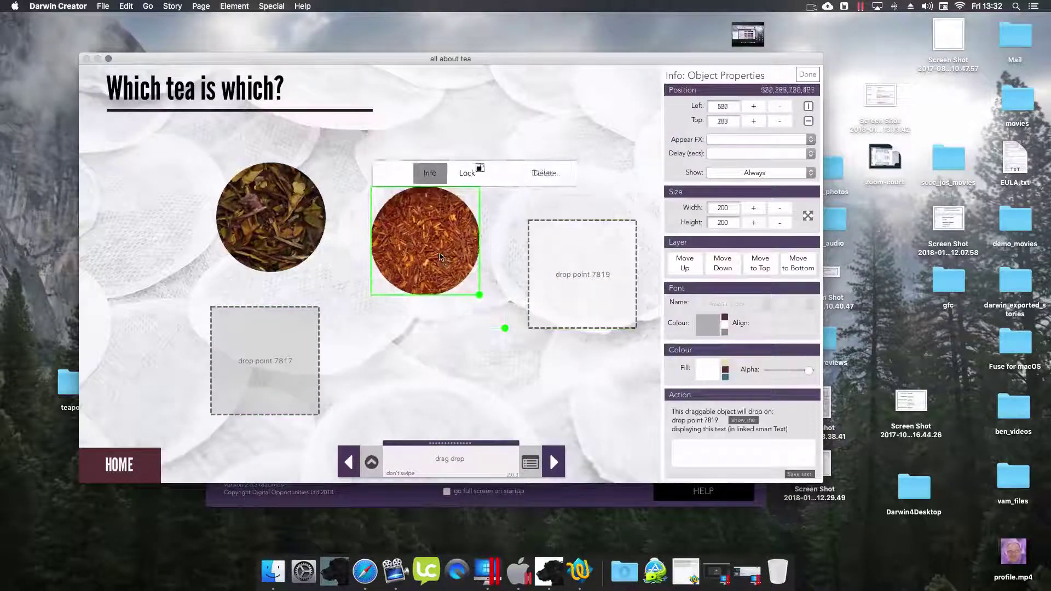
pyautogui.moveTo(616, 277); pyautogui.dragTo(471, 357)
pyautogui.click(387, 249)
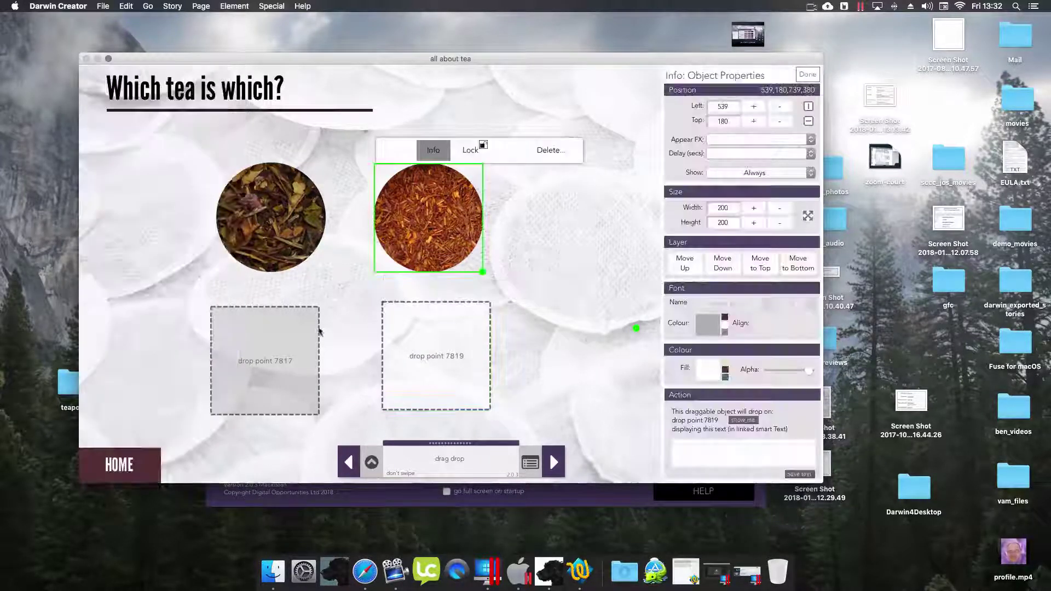
pyautogui.click(712, 456)
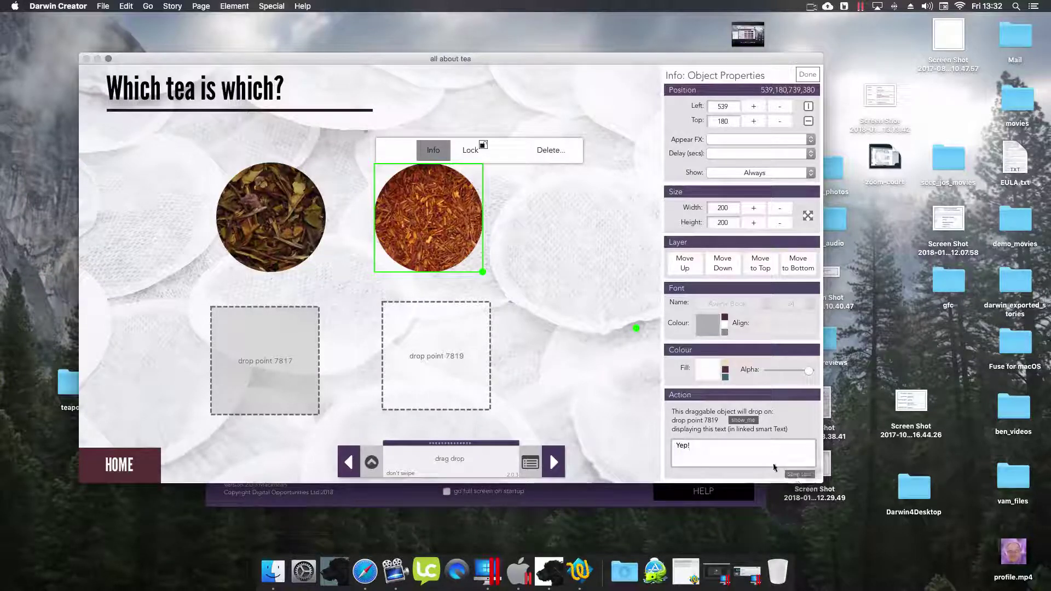
# Add a third drag-drop pair using tea_0002_Layer-2.png, placing the tea image right of the red tea and its drop point underneath
pyautogui.click(372, 463)
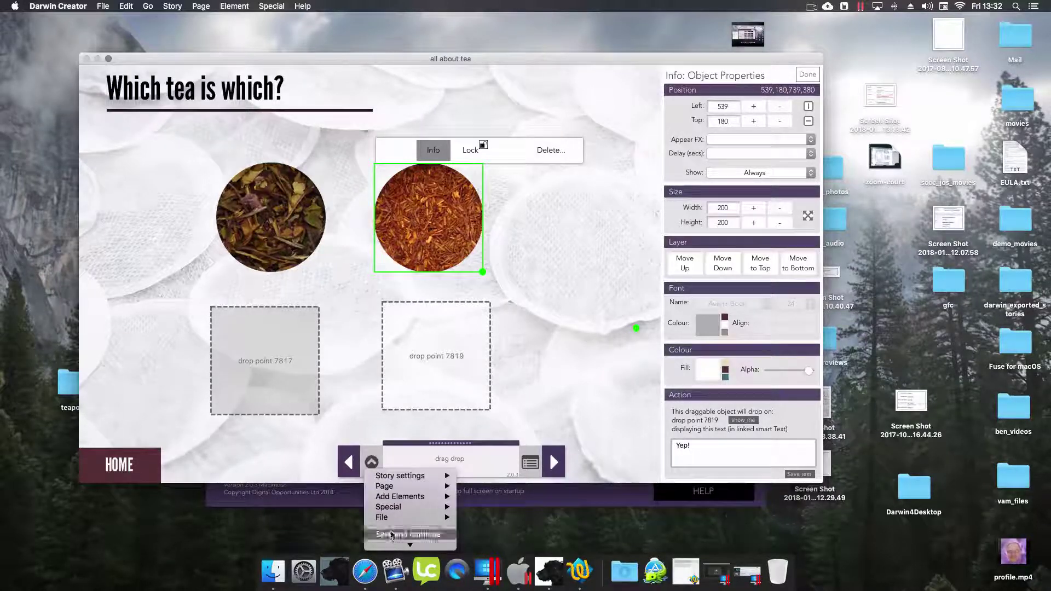
pyautogui.click(371, 463)
pyautogui.click(372, 462)
pyautogui.moveTo(399, 500)
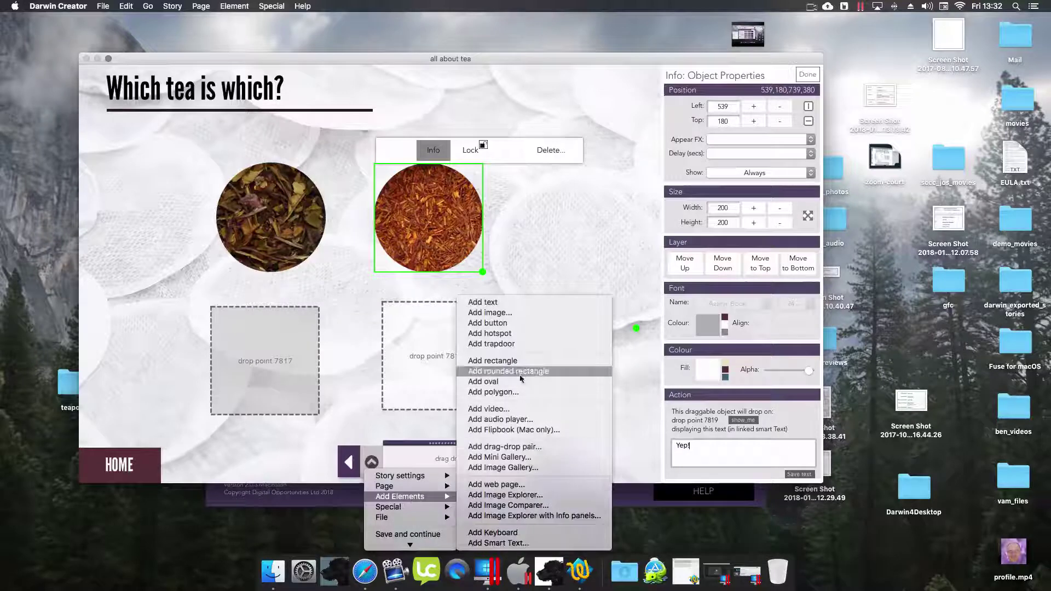
pyautogui.click(503, 447)
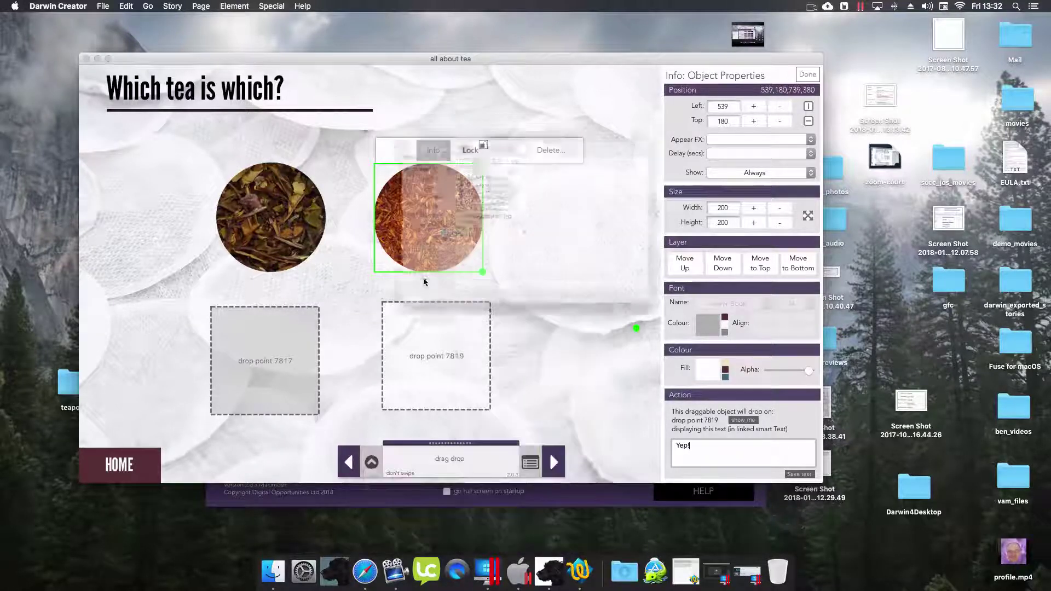
pyautogui.click(478, 187)
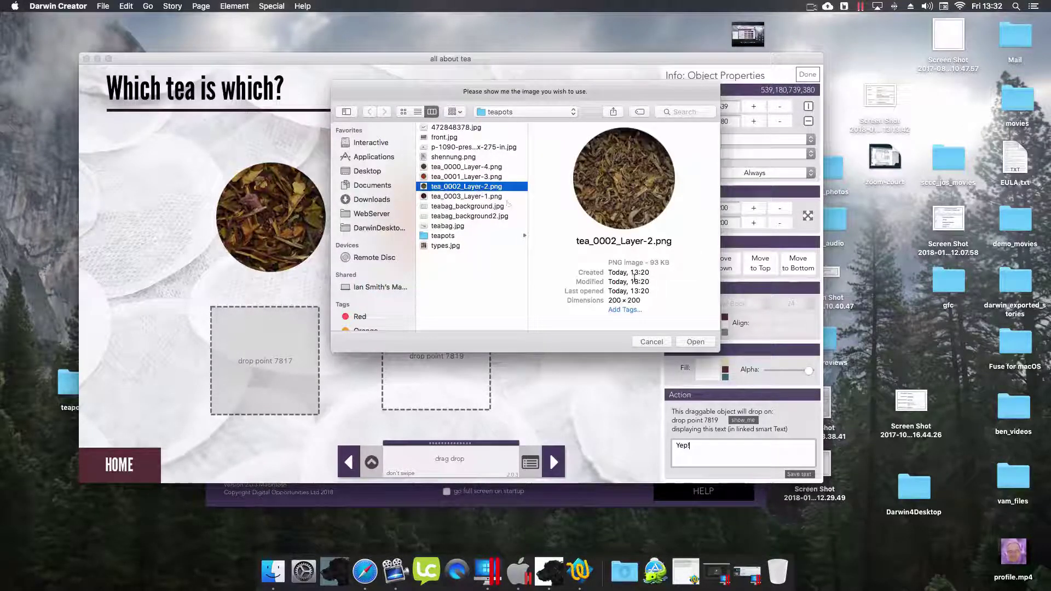
pyautogui.click(696, 342)
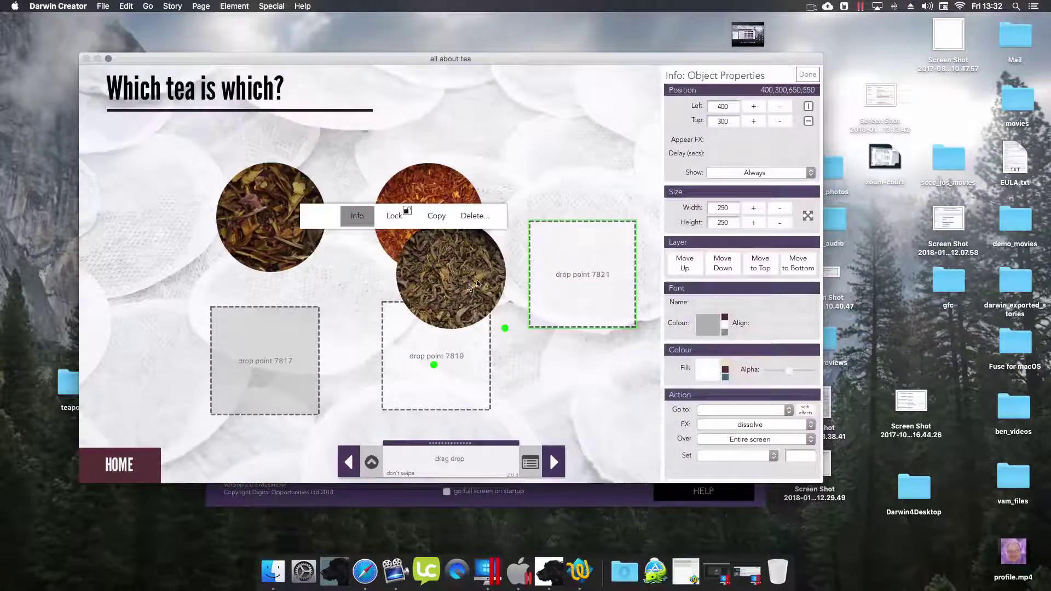
pyautogui.click(577, 314)
pyautogui.moveTo(577, 315); pyautogui.dragTo(575, 424)
pyautogui.moveTo(477, 289); pyautogui.dragTo(597, 224)
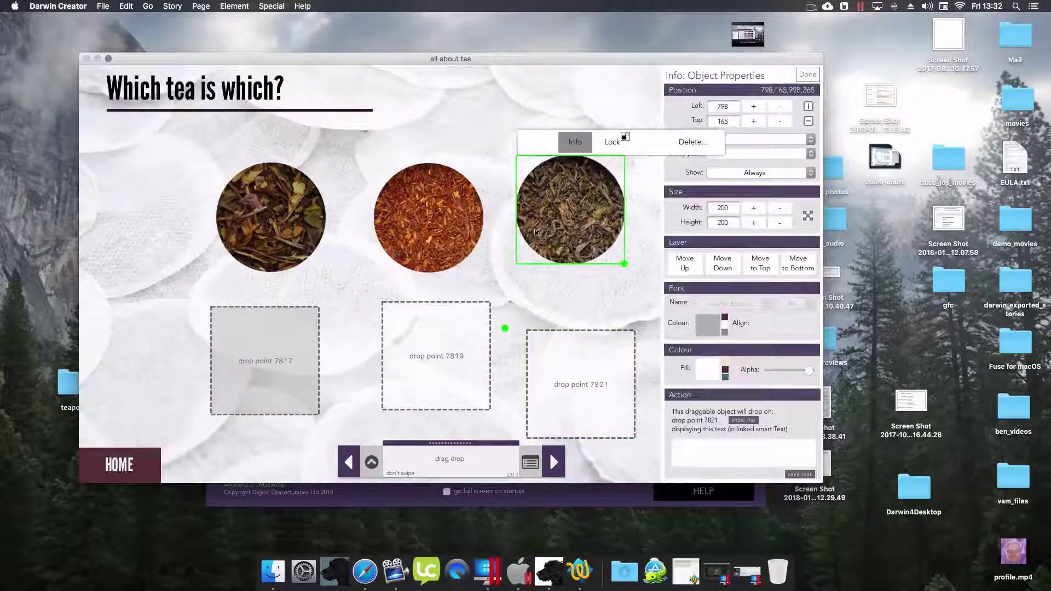
# Move the three tea images slightly up into one row and raise the third drop point level with the other two
pyautogui.moveTo(322, 221); pyautogui.dragTo(314, 210)
pyautogui.moveTo(400, 218); pyautogui.dragTo(399, 204)
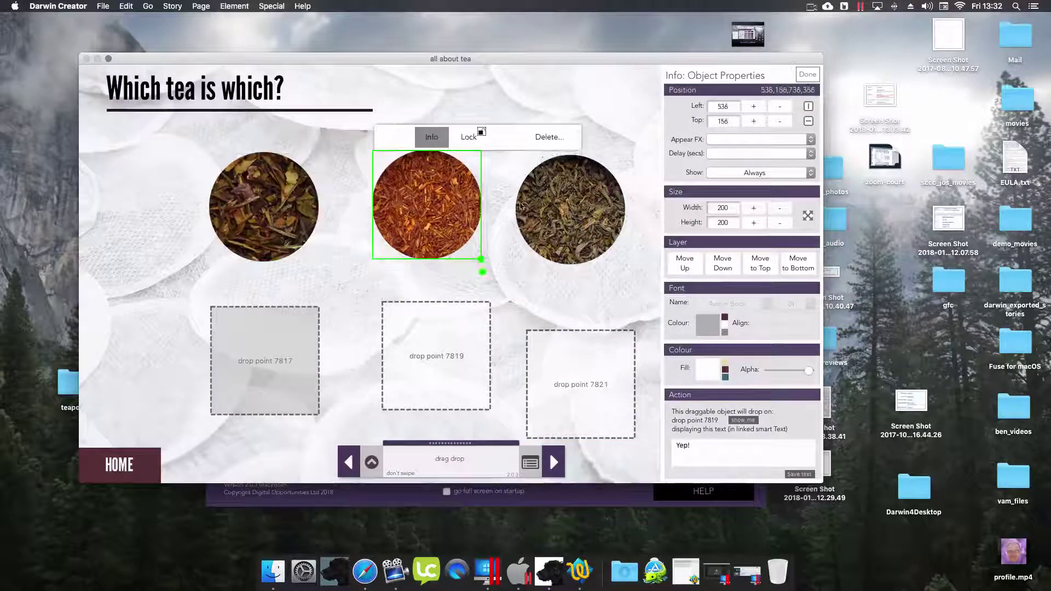
pyautogui.moveTo(570, 215); pyautogui.dragTo(570, 205)
pyautogui.moveTo(574, 388); pyautogui.dragTo(568, 354)
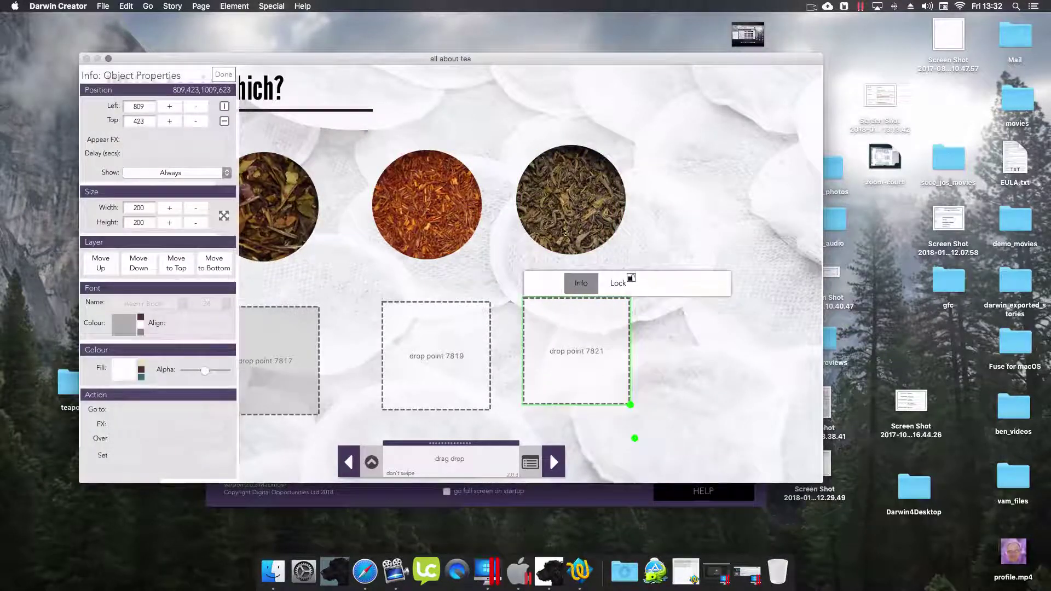
# Highlight the third tea image's linked drop point and enter "Well done!" as its drop text
pyautogui.click(571, 203)
pyautogui.click(157, 421)
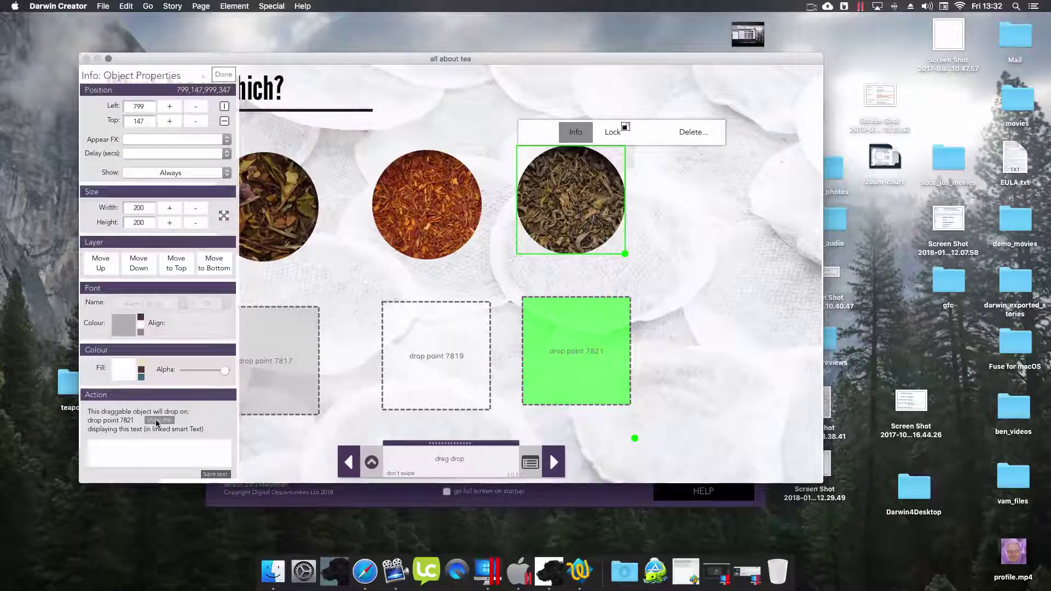
pyautogui.click(120, 452)
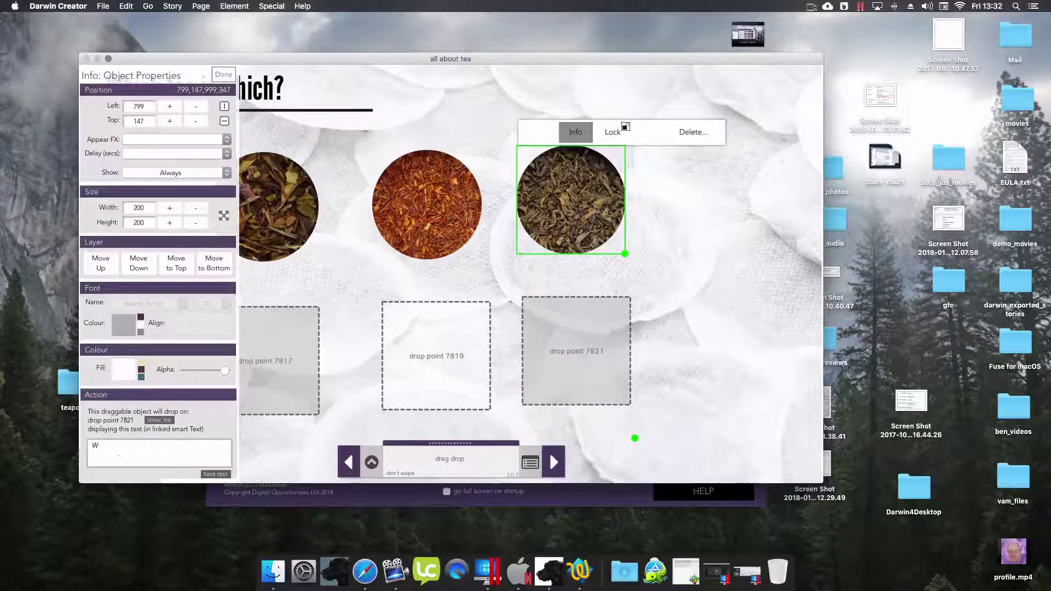
pyautogui.write('Well done!')
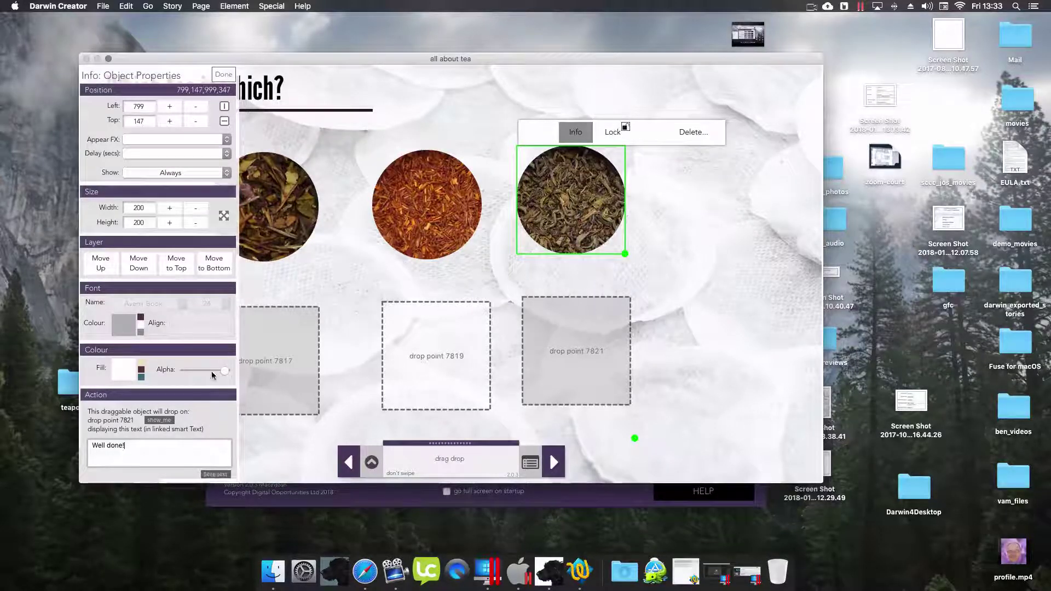
# Add a fourth drag-drop pair using tea_0003_Layer-1.png and place its tea image at the right end of the image row
pyautogui.click(371, 463)
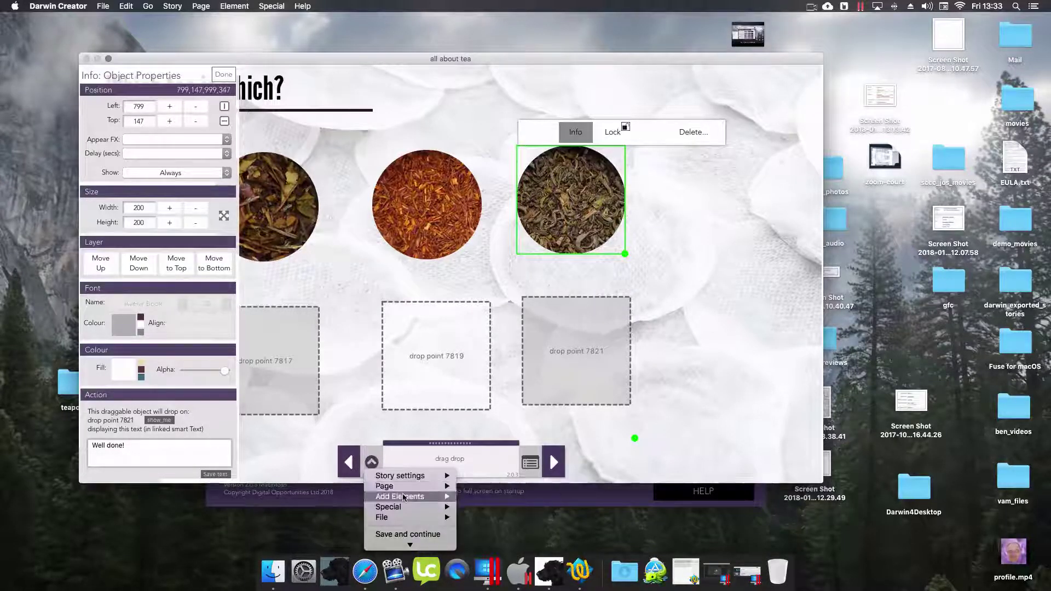
pyautogui.moveTo(405, 497)
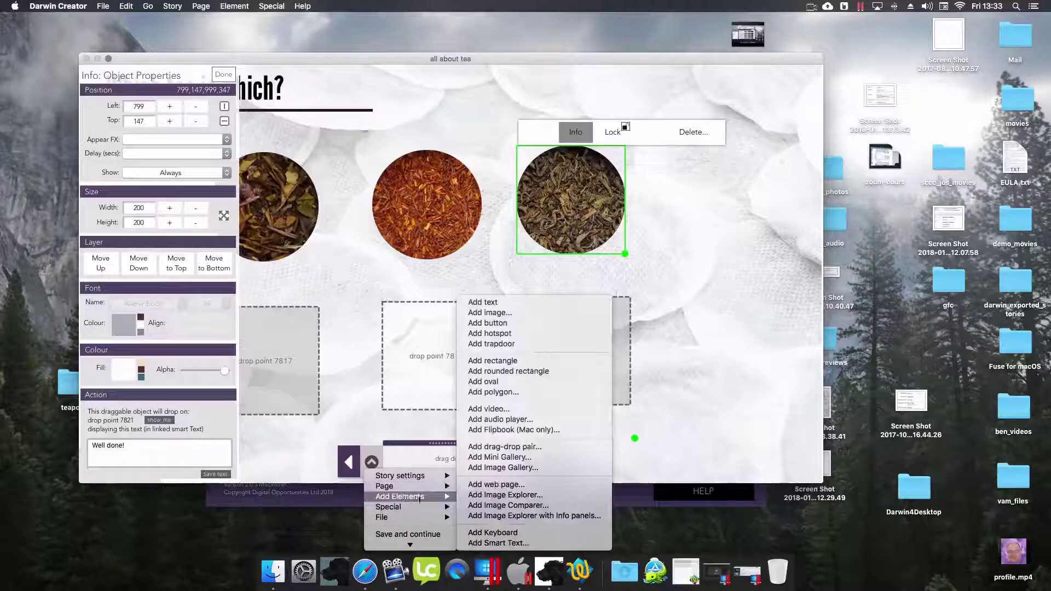
pyautogui.click(525, 458)
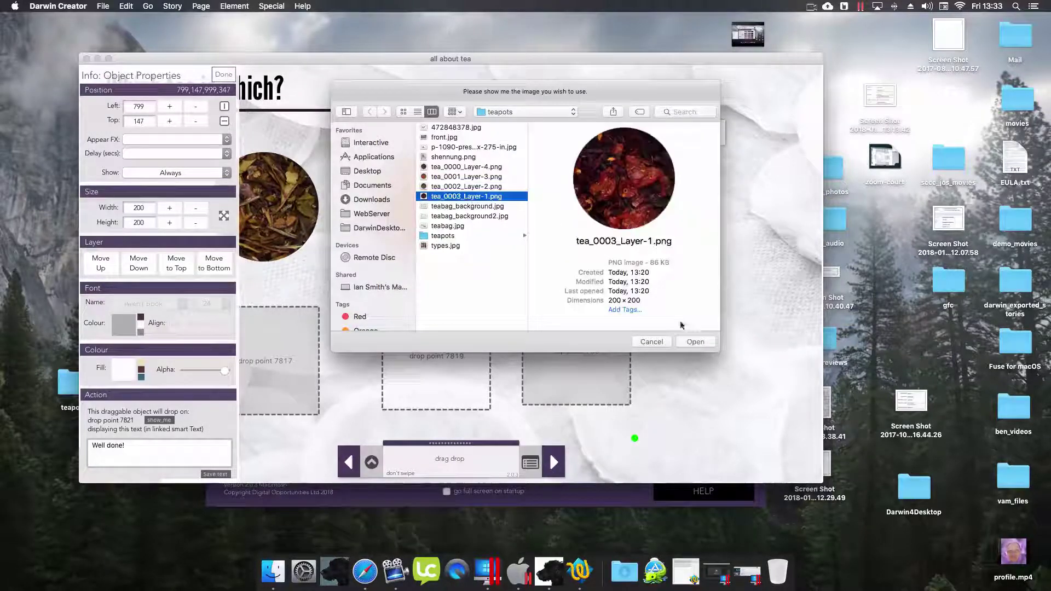
pyautogui.click(693, 342)
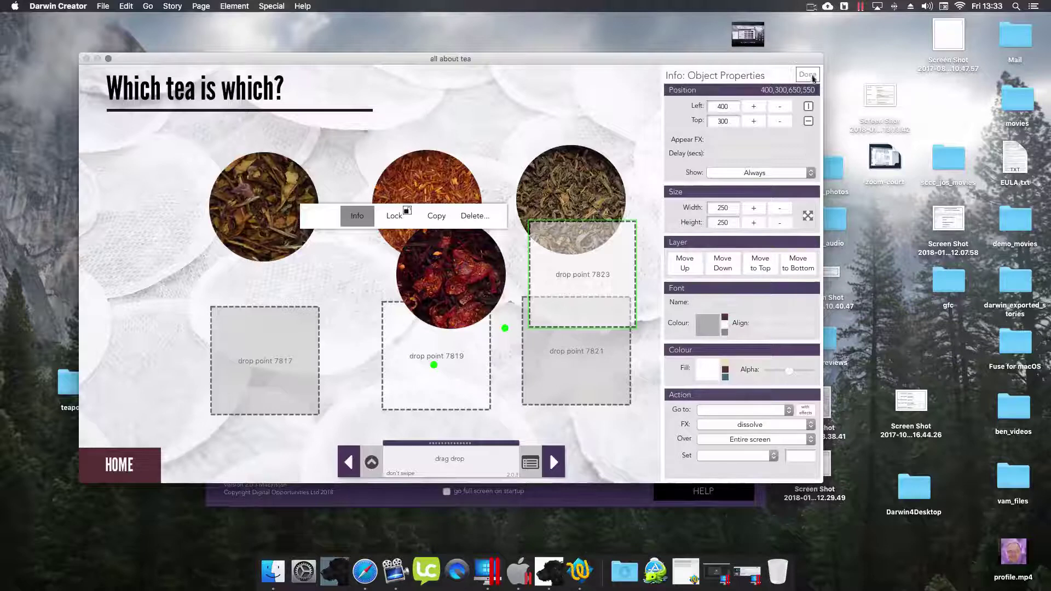
pyautogui.click(808, 75)
pyautogui.moveTo(445, 257); pyautogui.dragTo(693, 179)
# Shift the four tea images leftward to spread them across the page, lowering the third and fourth slightly
pyautogui.moveTo(281, 228); pyautogui.dragTo(241, 228)
pyautogui.moveTo(410, 223); pyautogui.dragTo(370, 225)
pyautogui.moveTo(553, 187); pyautogui.dragTo(525, 198)
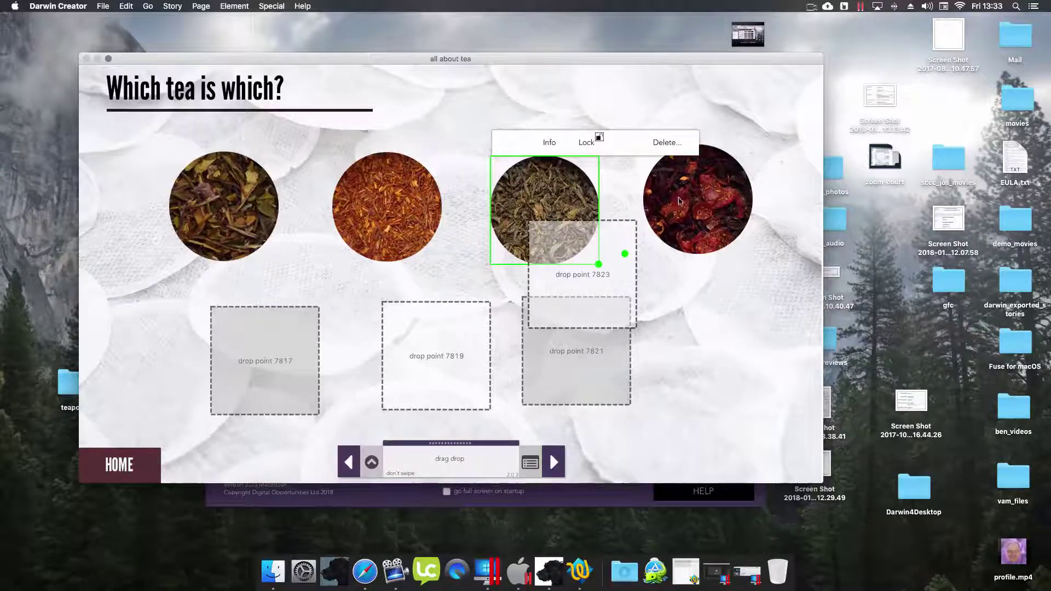
pyautogui.moveTo(679, 202); pyautogui.dragTo(668, 221)
# Arrange the four drop points in a row beneath their tea images and raise the fourth tea image level with the others
pyautogui.moveTo(598, 276); pyautogui.dragTo(727, 365)
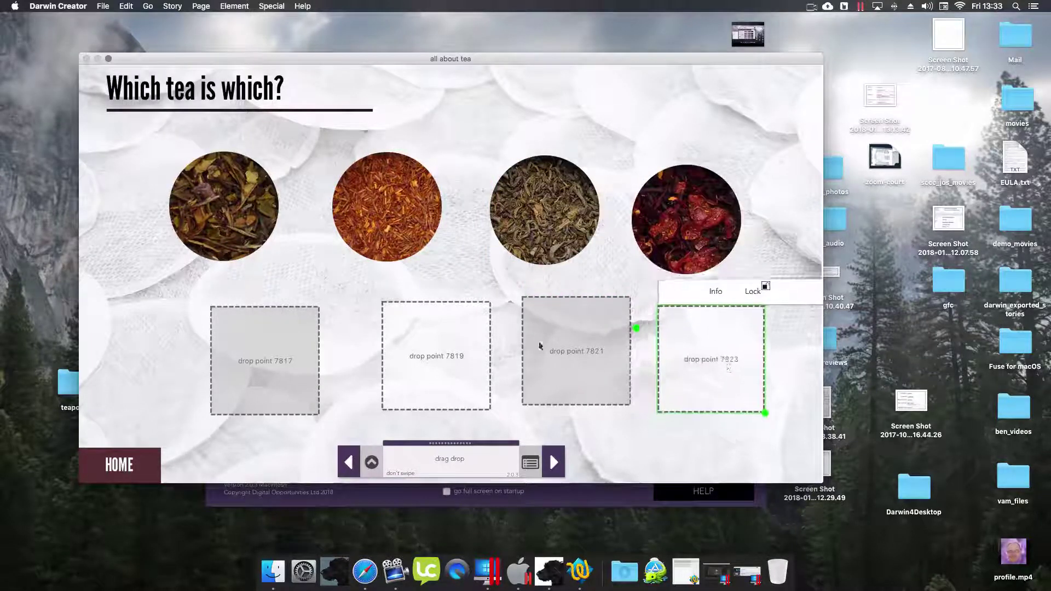
pyautogui.moveTo(263, 363); pyautogui.dragTo(203, 364)
pyautogui.moveTo(470, 359); pyautogui.dragTo(410, 361)
pyautogui.click(564, 356)
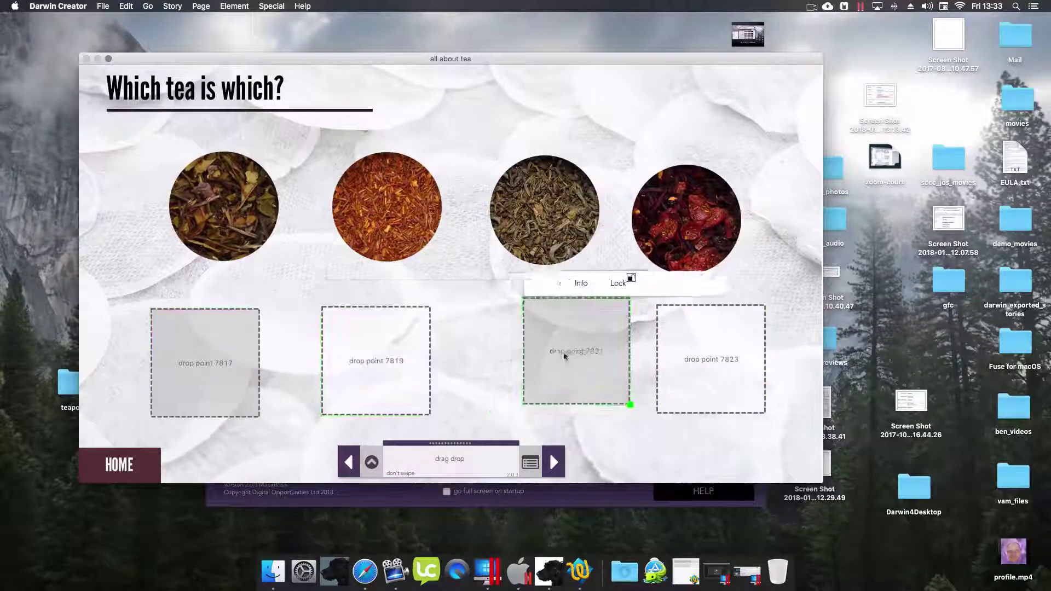
pyautogui.moveTo(564, 356); pyautogui.dragTo(533, 355)
pyautogui.moveTo(695, 350); pyautogui.dragTo(676, 347)
pyautogui.moveTo(681, 233); pyautogui.dragTo(681, 218)
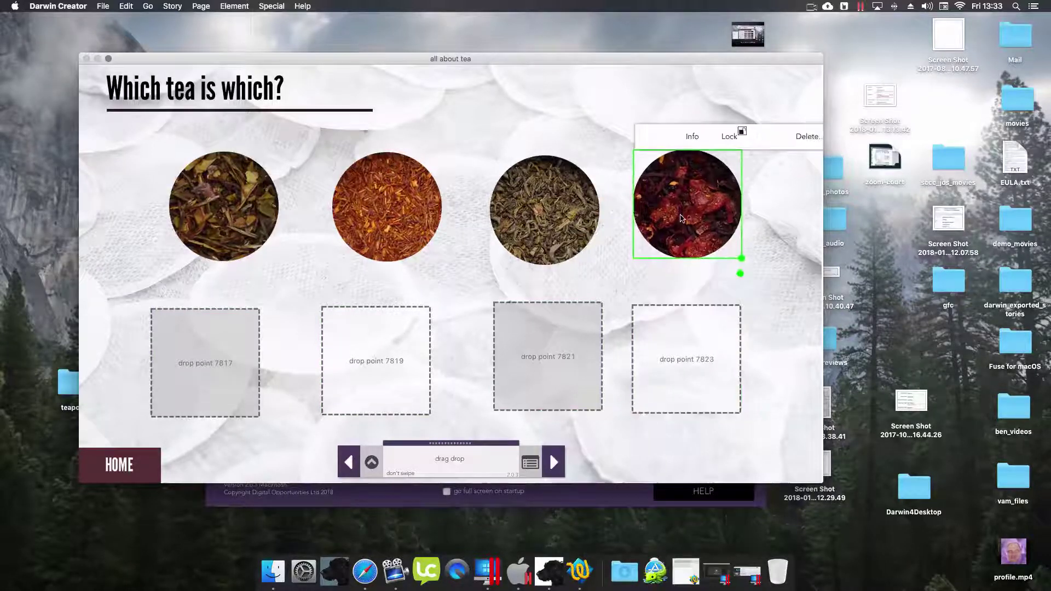
# Save "Hurrah!" as the drop text of the fourth tea image
pyautogui.click(693, 136)
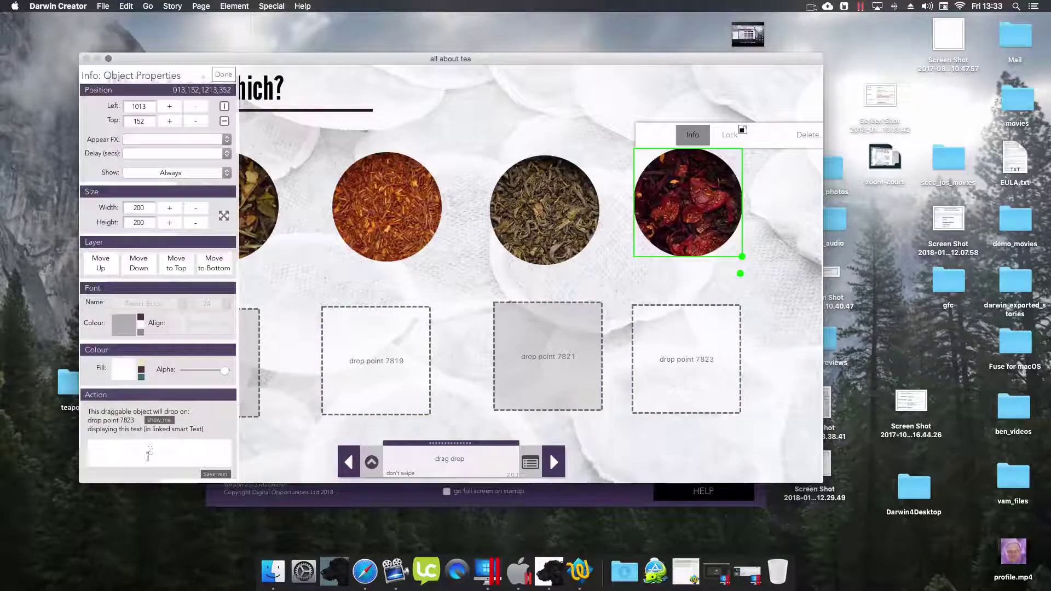
pyautogui.click(120, 445)
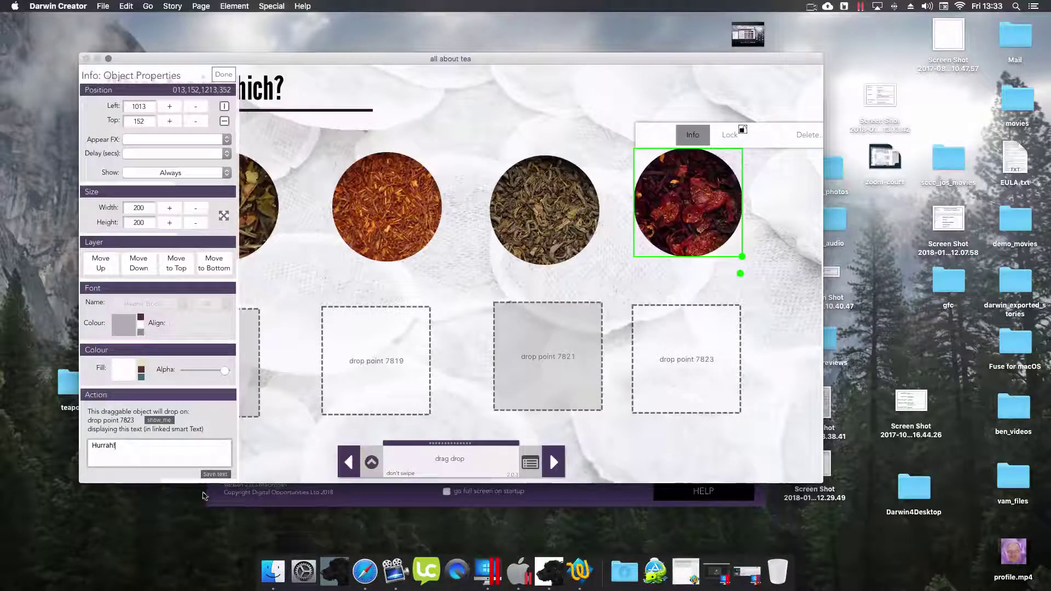
pyautogui.click(212, 474)
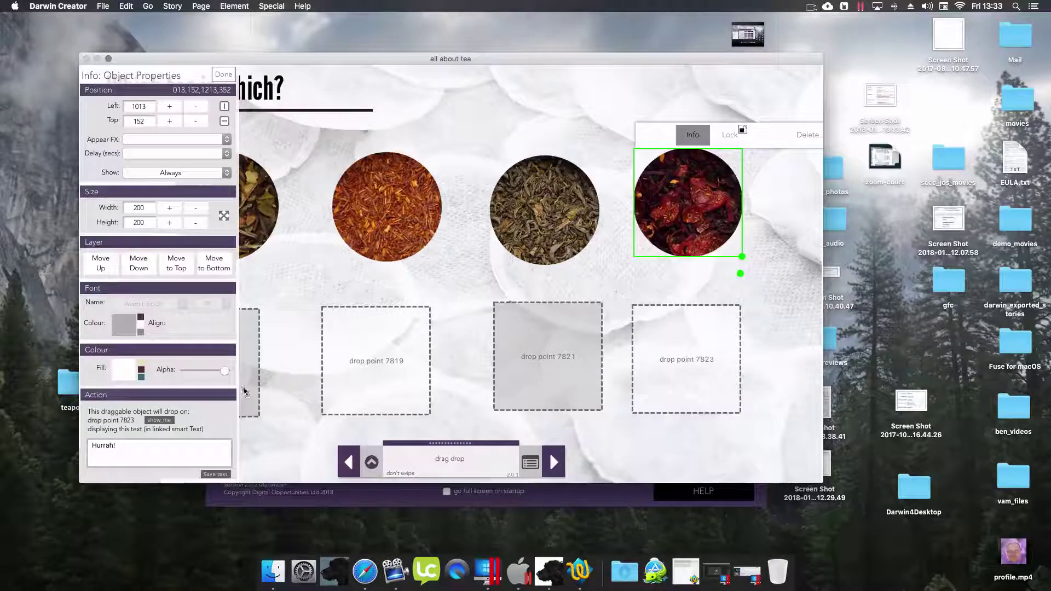
# Add a smart text block above the tea images and have it display the Drag Drop result
pyautogui.click(224, 76)
pyautogui.click(371, 461)
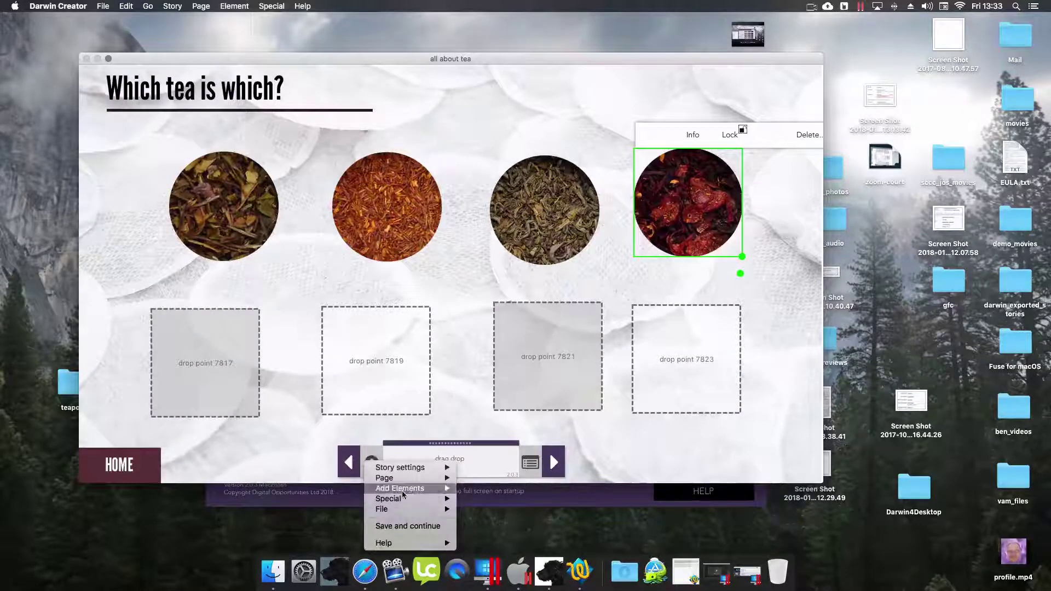
pyautogui.moveTo(412, 495)
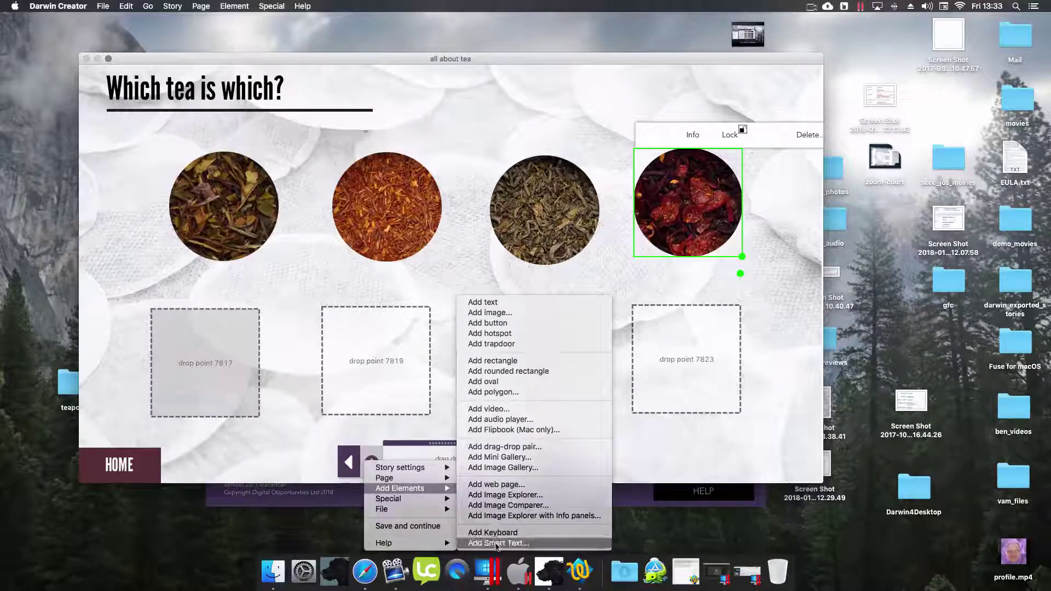
pyautogui.click(494, 534)
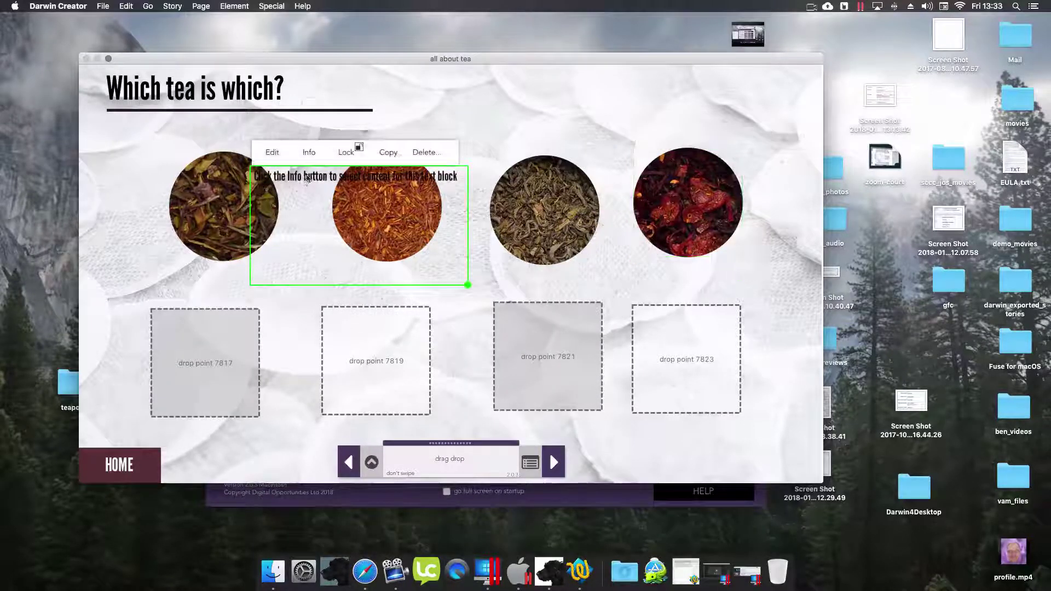
pyautogui.moveTo(308, 178); pyautogui.dragTo(410, 122)
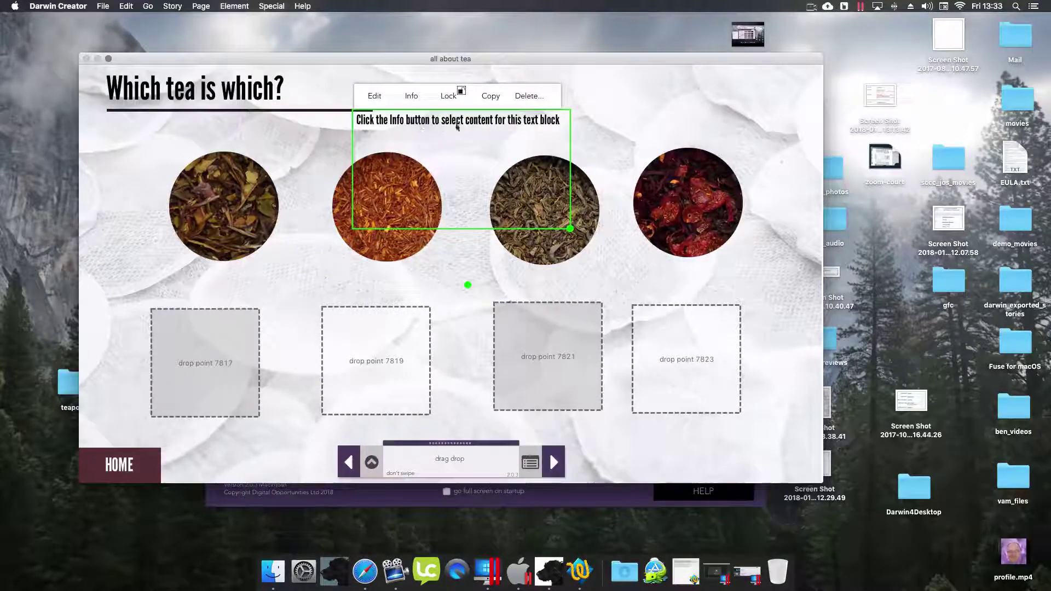
pyautogui.click(412, 97)
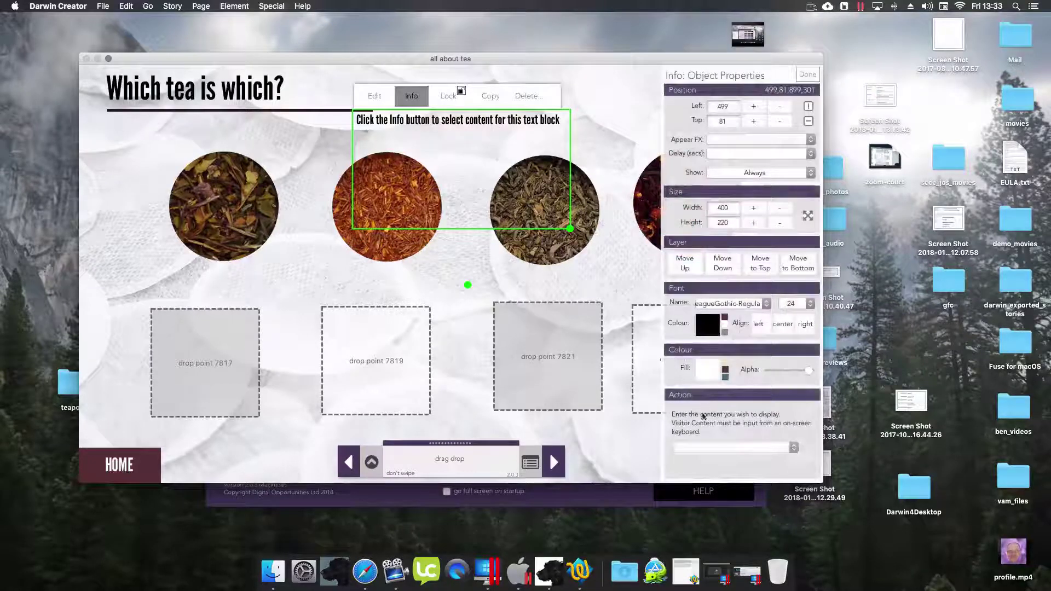
pyautogui.click(733, 444)
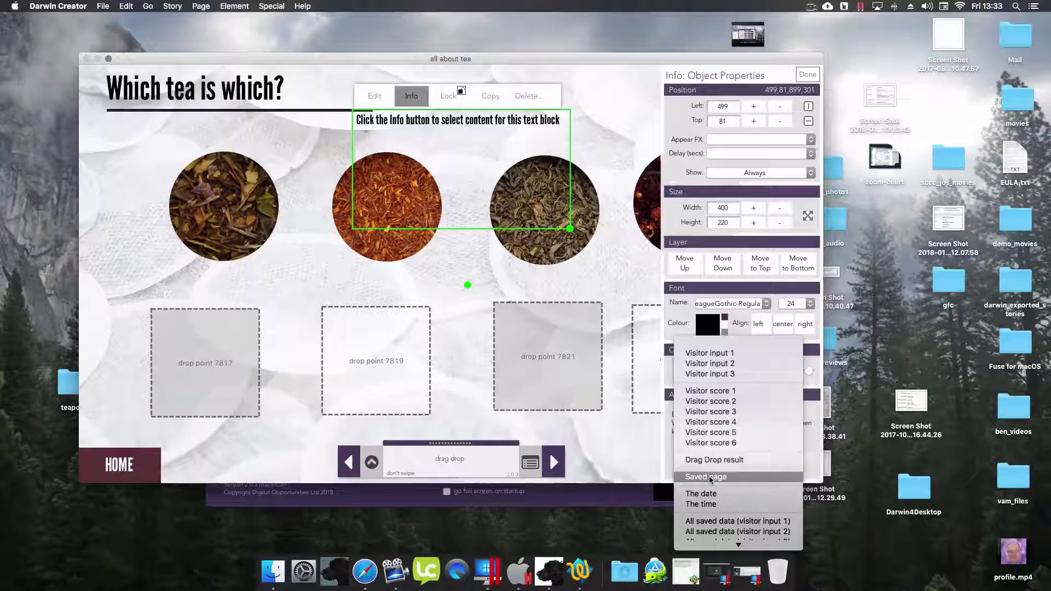
pyautogui.moveTo(720, 564)
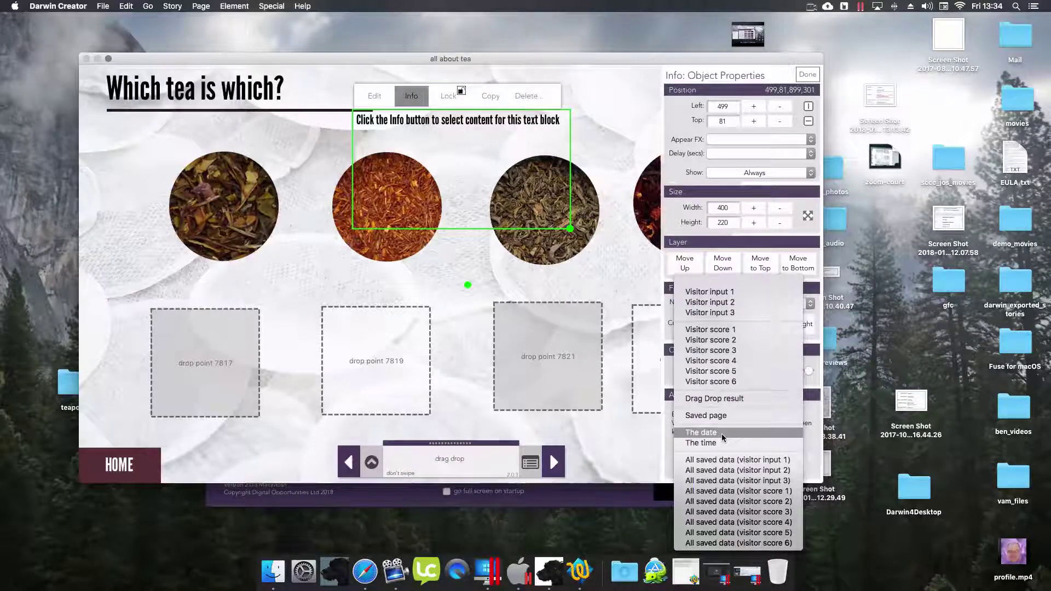
pyautogui.click(725, 400)
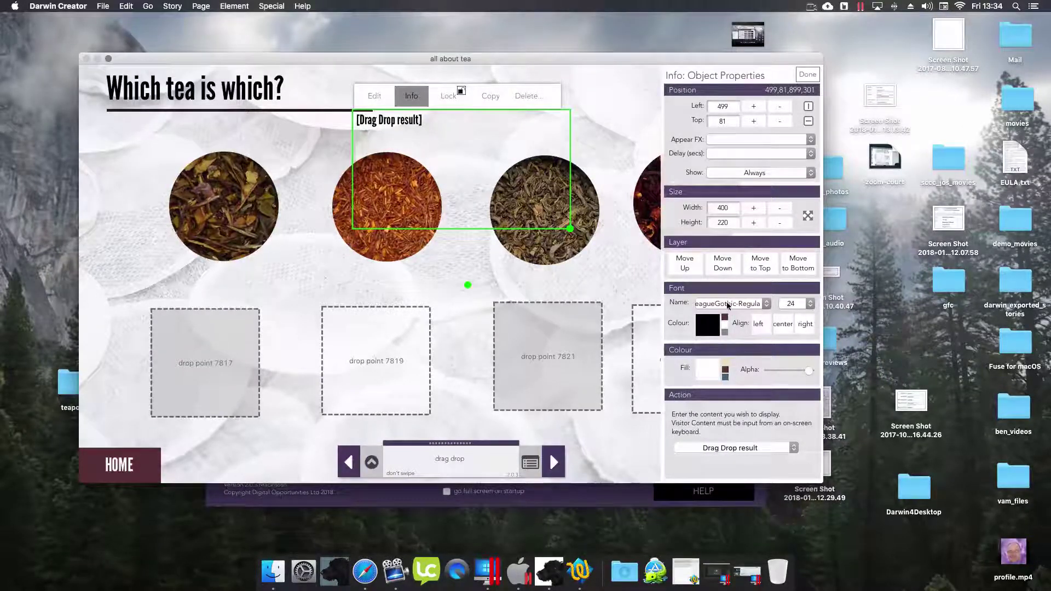
# Set the drag-drop result text to font size 56 in dark red
pyautogui.click(785, 309)
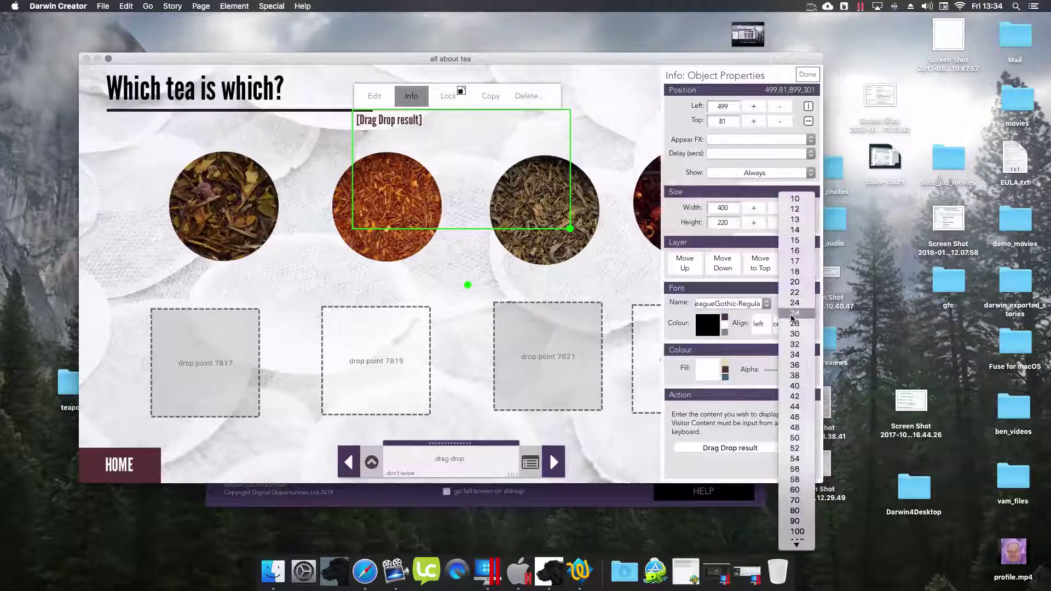
pyautogui.click(789, 470)
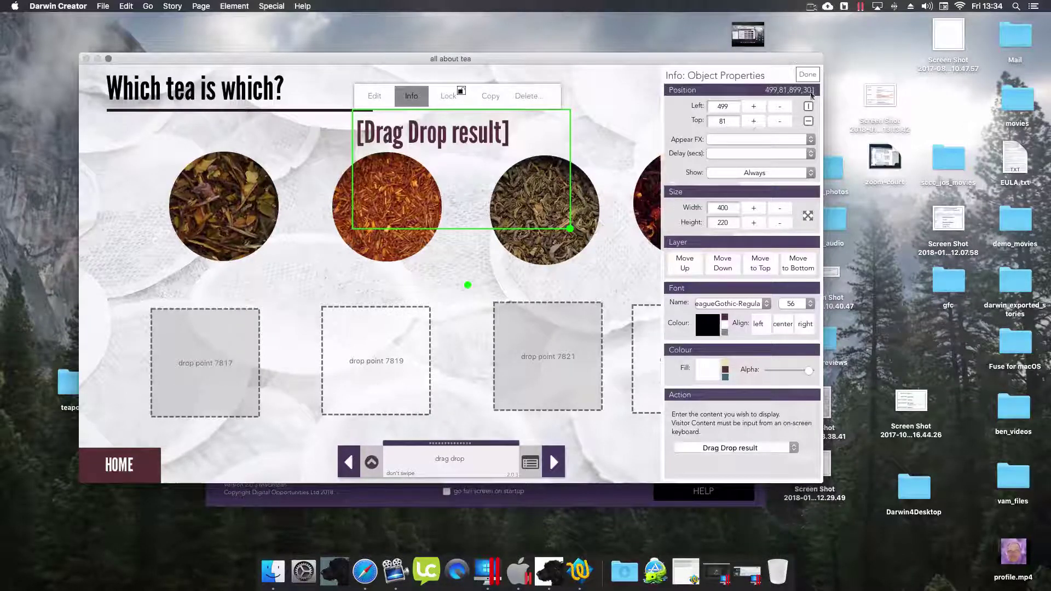
pyautogui.click(808, 75)
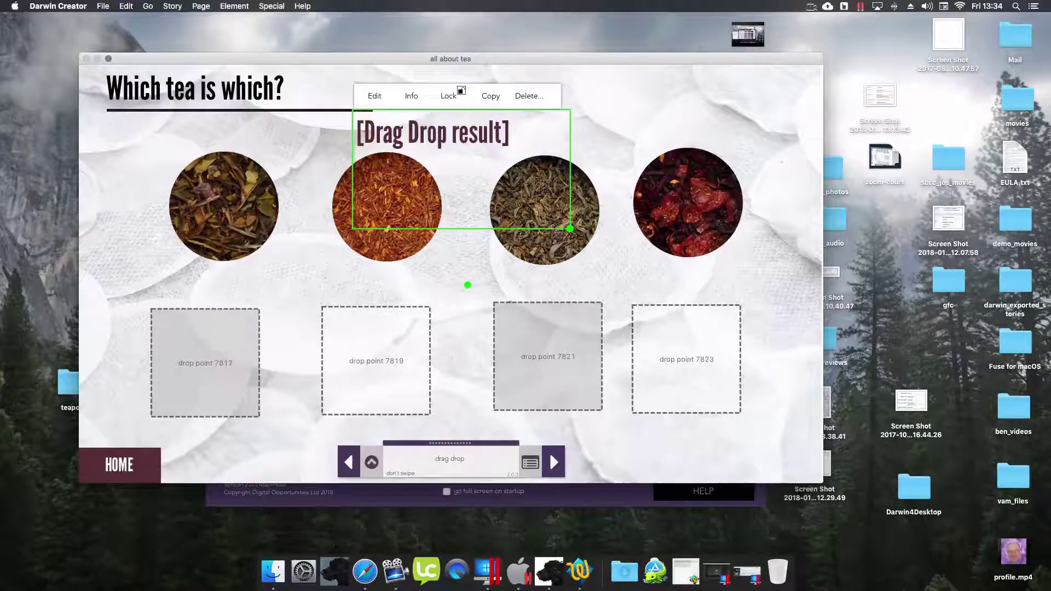
# Resize the result text block to about 567 by 99 and place it right-aligned in the page's upper-right corner
pyautogui.moveTo(555, 229); pyautogui.dragTo(647, 163)
pyautogui.click(412, 99)
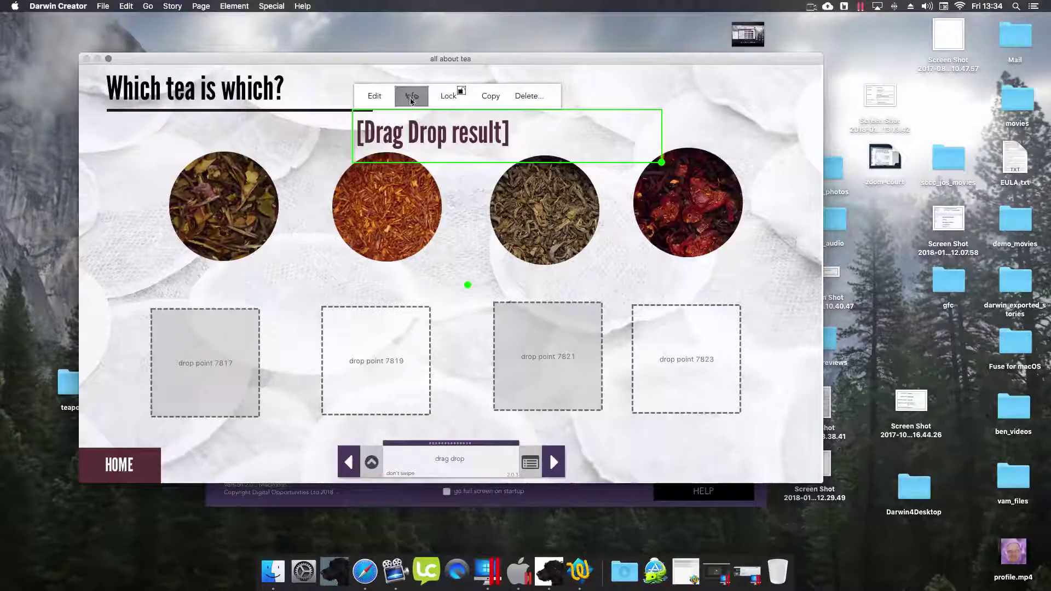
pyautogui.click(805, 325)
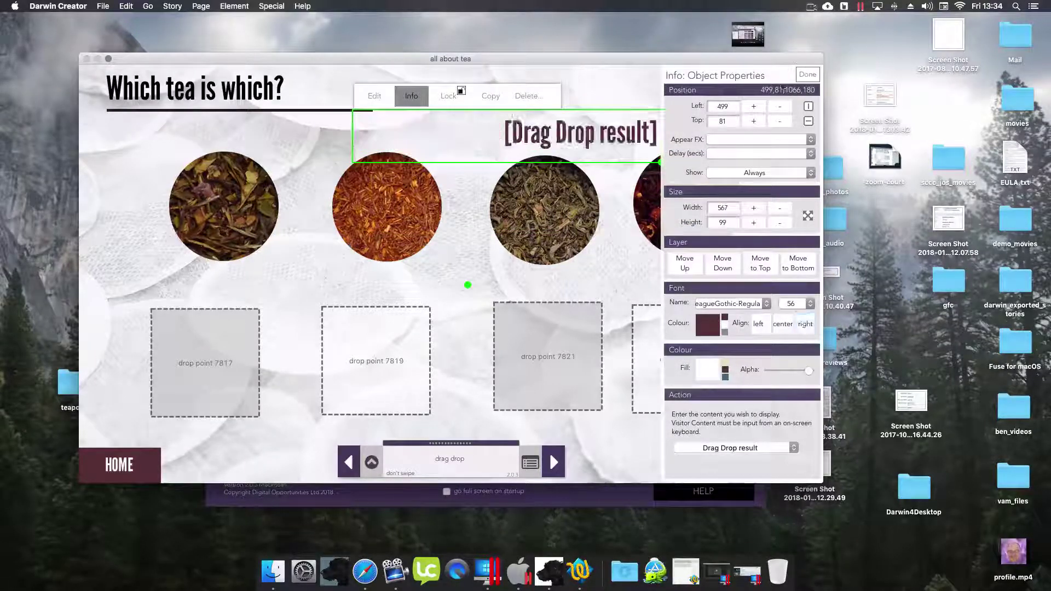
pyautogui.click(810, 80)
pyautogui.moveTo(589, 138); pyautogui.dragTo(744, 95)
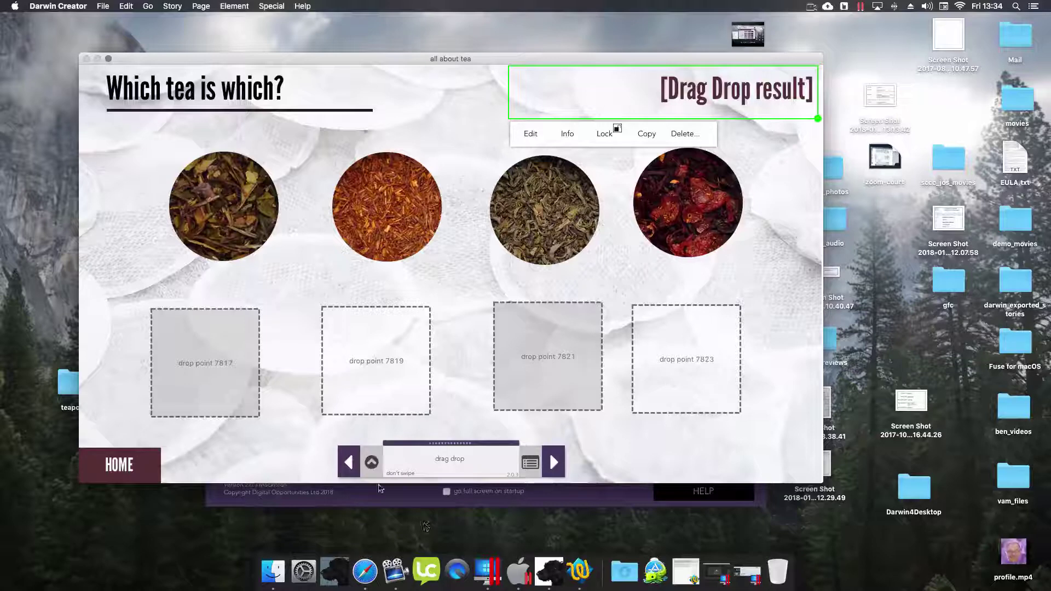
pyautogui.click(372, 462)
pyautogui.moveTo(384, 507)
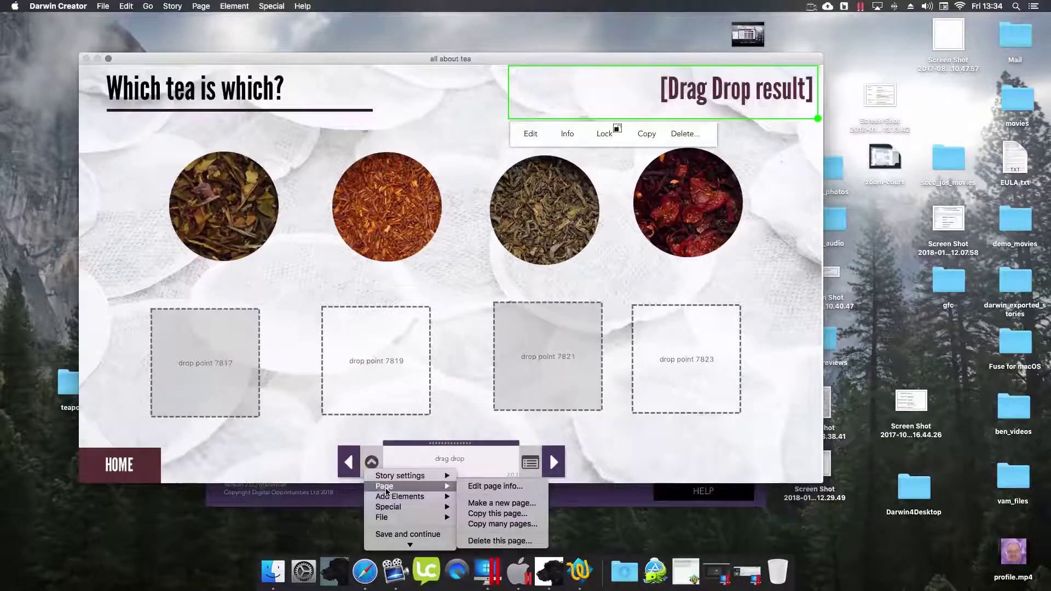
pyautogui.click(395, 545)
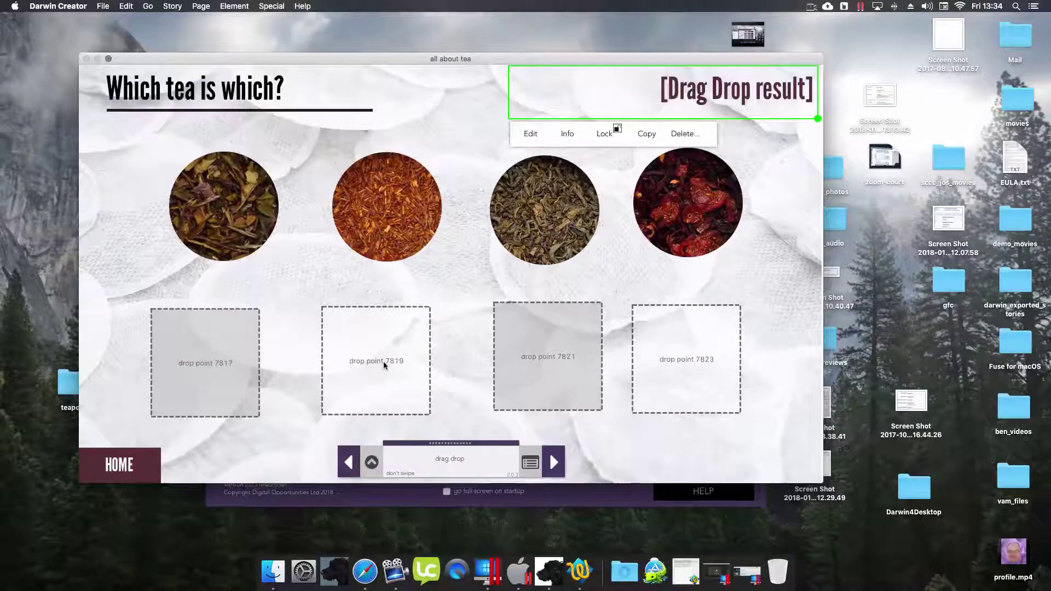
# Swap the first and second drop points, and the third and fourth, so none sits beneath its matching tea image
pyautogui.moveTo(385, 365); pyautogui.dragTo(446, 347)
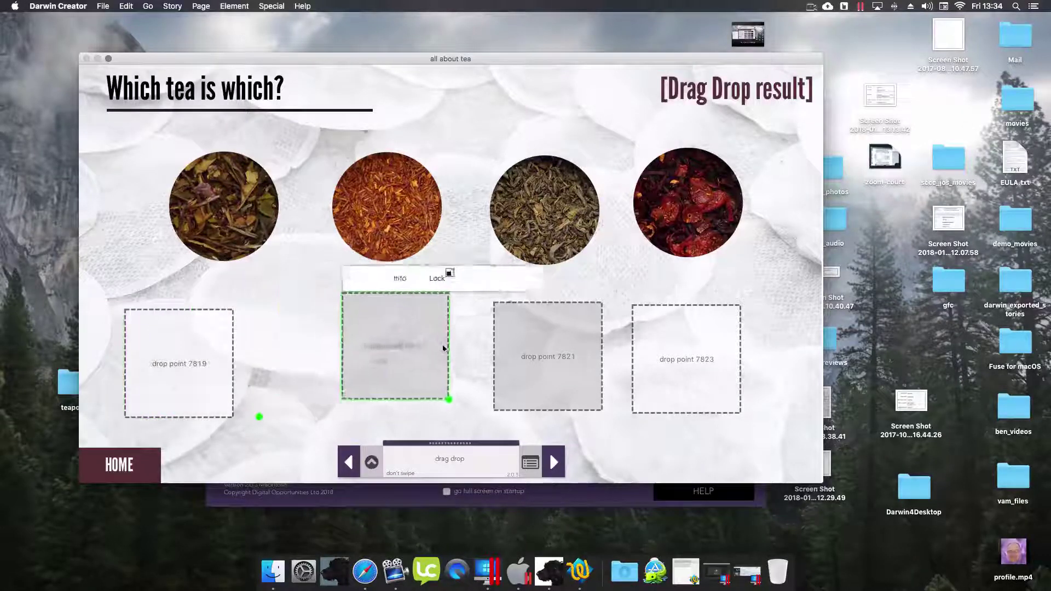
pyautogui.moveTo(176, 368); pyautogui.dragTo(210, 356)
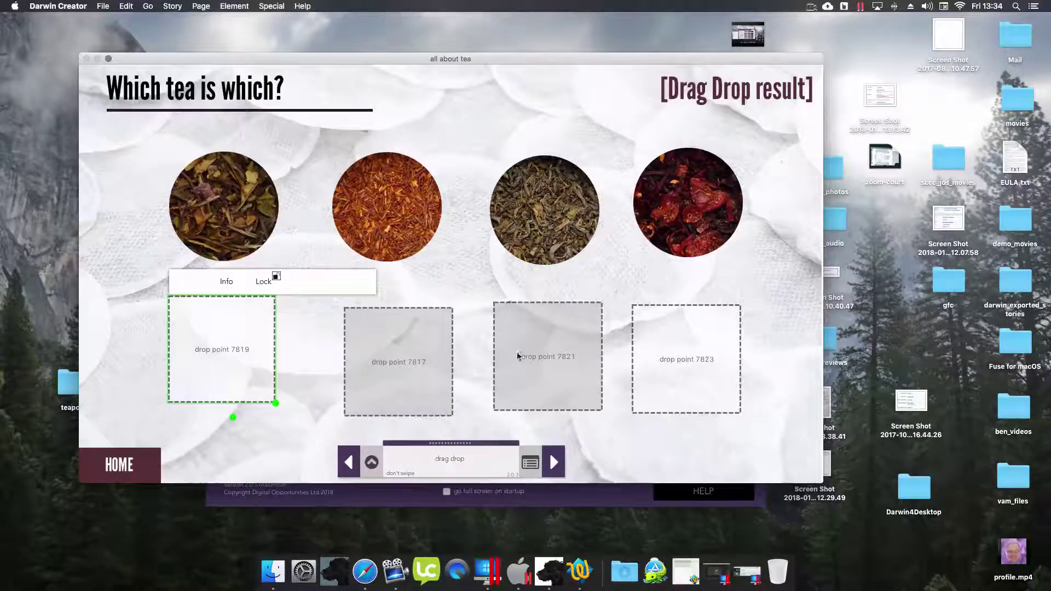
pyautogui.moveTo(663, 368); pyautogui.dragTo(448, 392)
pyautogui.moveTo(585, 354); pyautogui.dragTo(738, 367)
pyautogui.moveTo(480, 393); pyautogui.dragTo(573, 369)
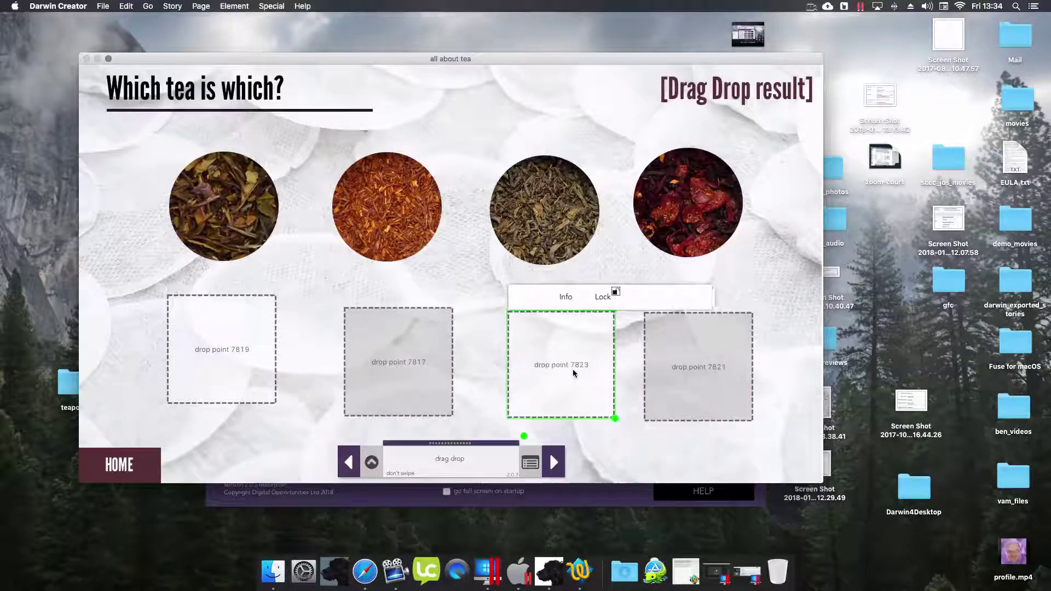
# Realign the drop points beneath the tea images, slightly shortening the second one, and save the story
pyautogui.moveTo(237, 339); pyautogui.dragTo(223, 341)
pyautogui.moveTo(376, 350); pyautogui.dragTo(369, 348)
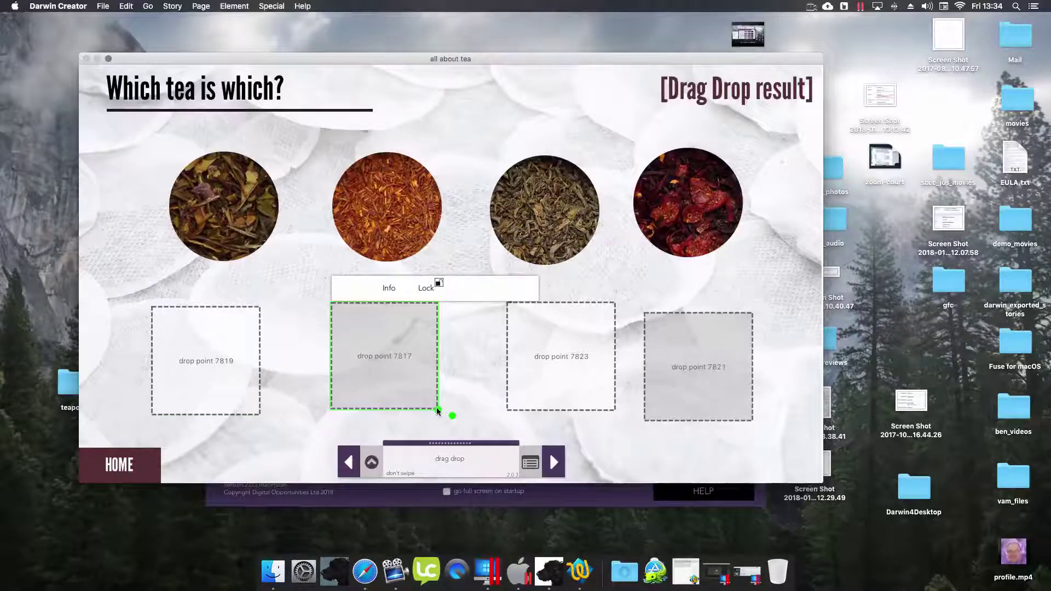
pyautogui.moveTo(438, 411)
pyautogui.mouseDown()
pyautogui.moveTo(378, 333)
pyautogui.moveTo(444, 404)
pyautogui.mouseUp()
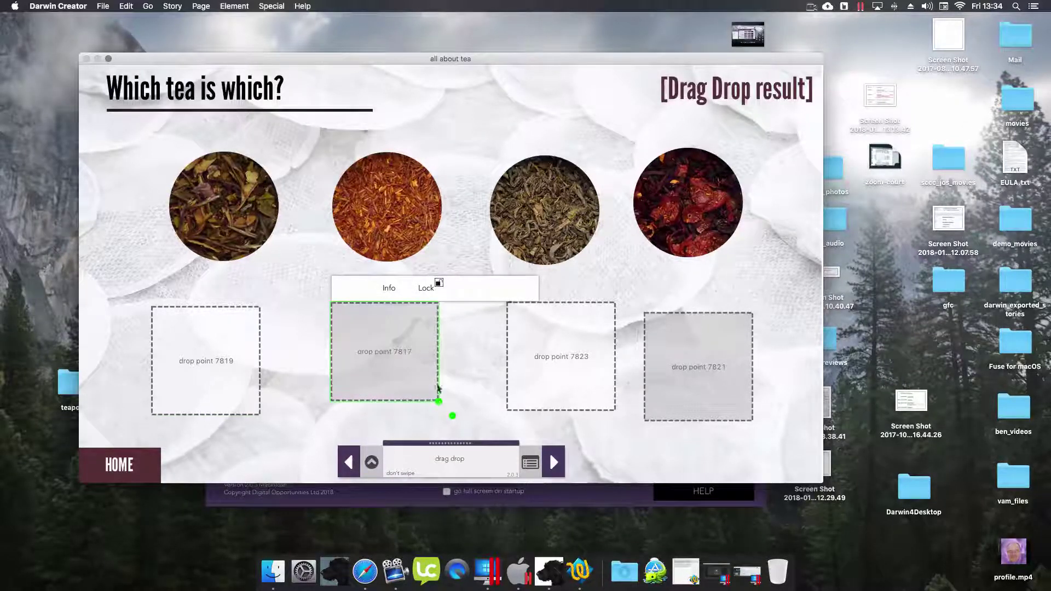
pyautogui.moveTo(395, 353); pyautogui.dragTo(404, 366)
pyautogui.moveTo(187, 352); pyautogui.dragTo(201, 351)
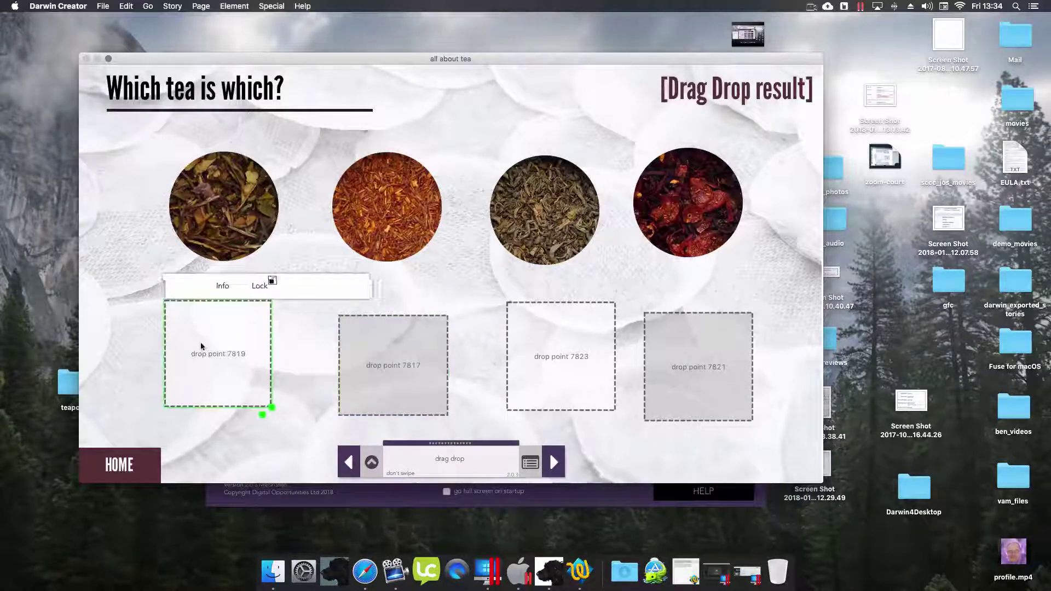
pyautogui.moveTo(385, 374); pyautogui.dragTo(384, 367)
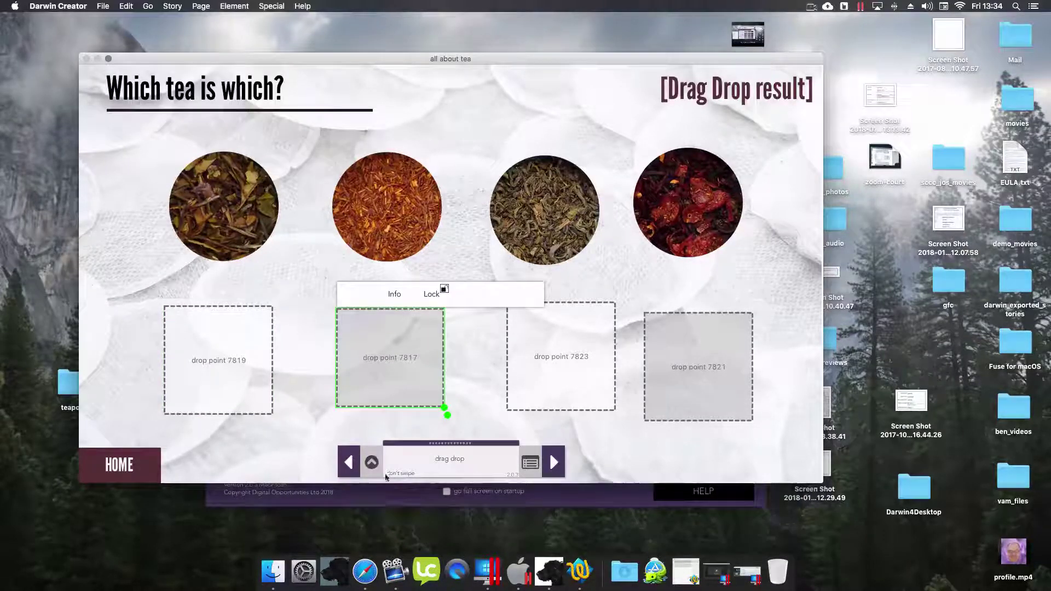
pyautogui.click(372, 462)
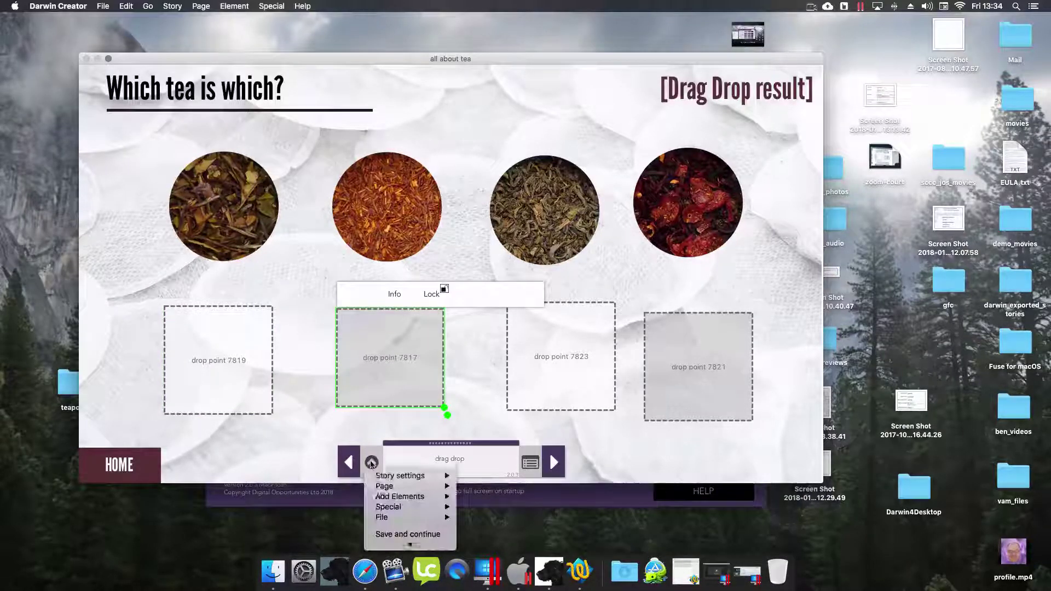
pyautogui.click(408, 527)
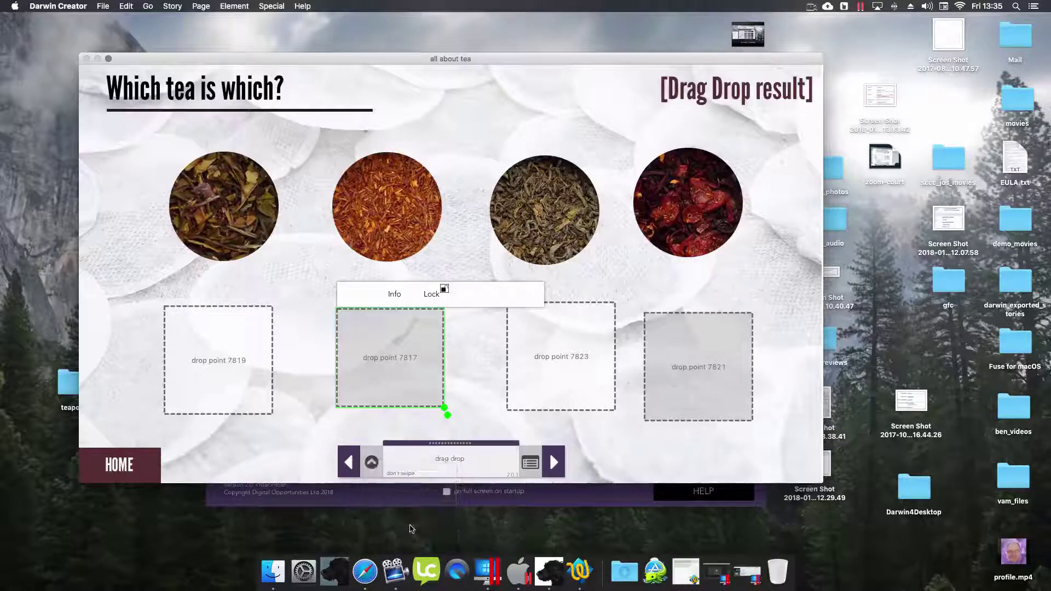
# Add a text block of about 224 by 120 with font size 44, overlapping the second drop point
pyautogui.click(370, 465)
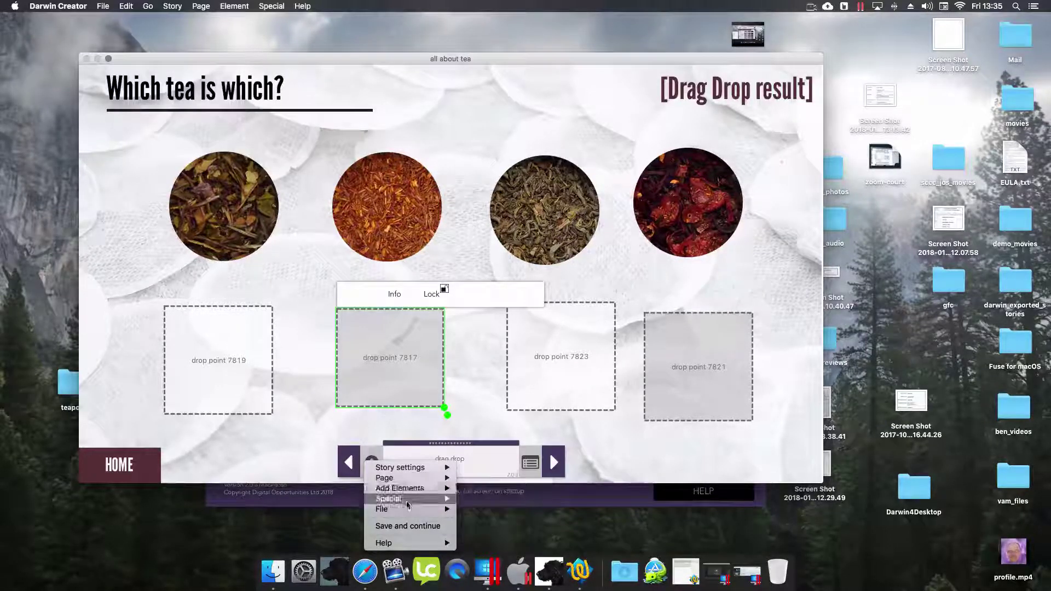
pyautogui.moveTo(416, 489)
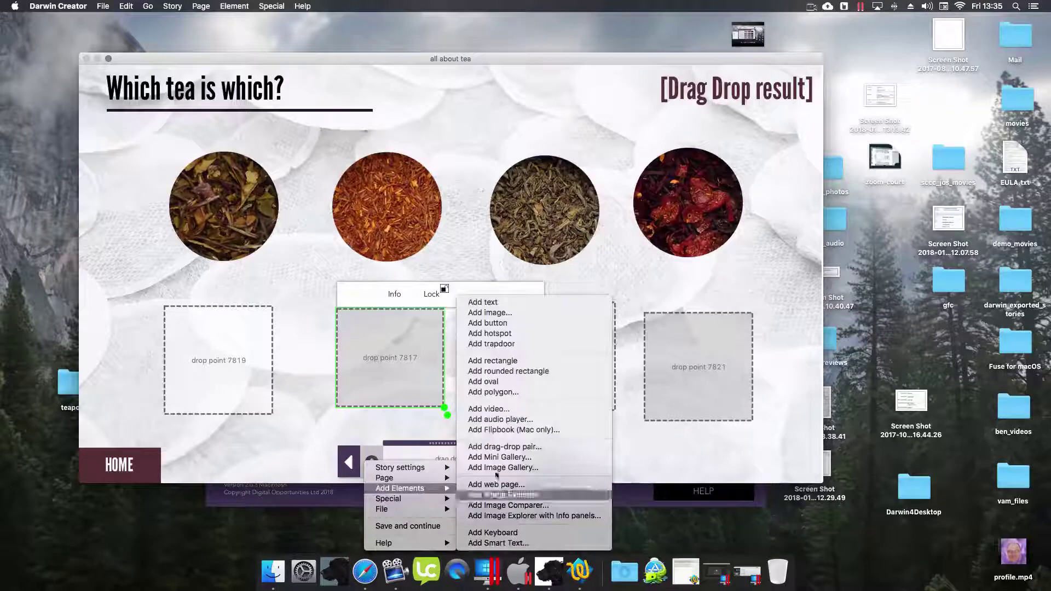
pyautogui.click(493, 304)
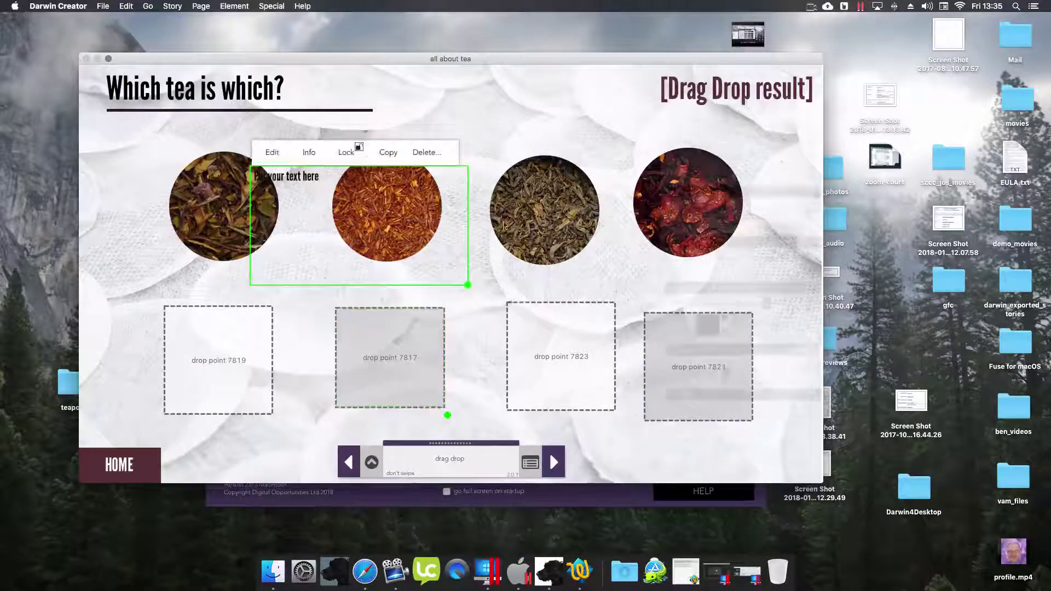
pyautogui.click(309, 152)
pyautogui.click(797, 303)
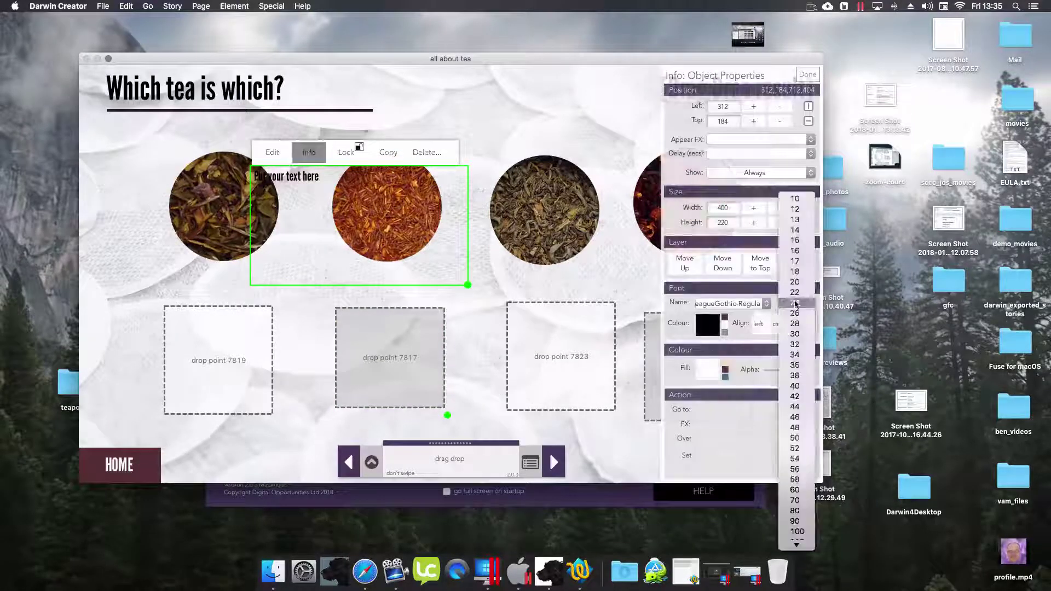
pyautogui.click(795, 407)
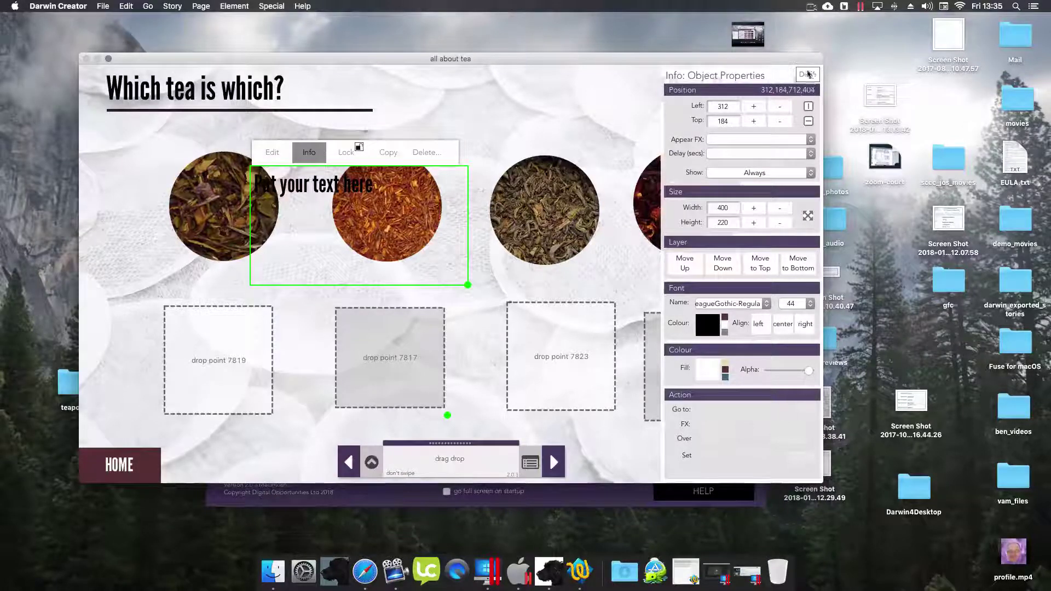
pyautogui.click(809, 74)
pyautogui.moveTo(468, 285); pyautogui.dragTo(372, 231)
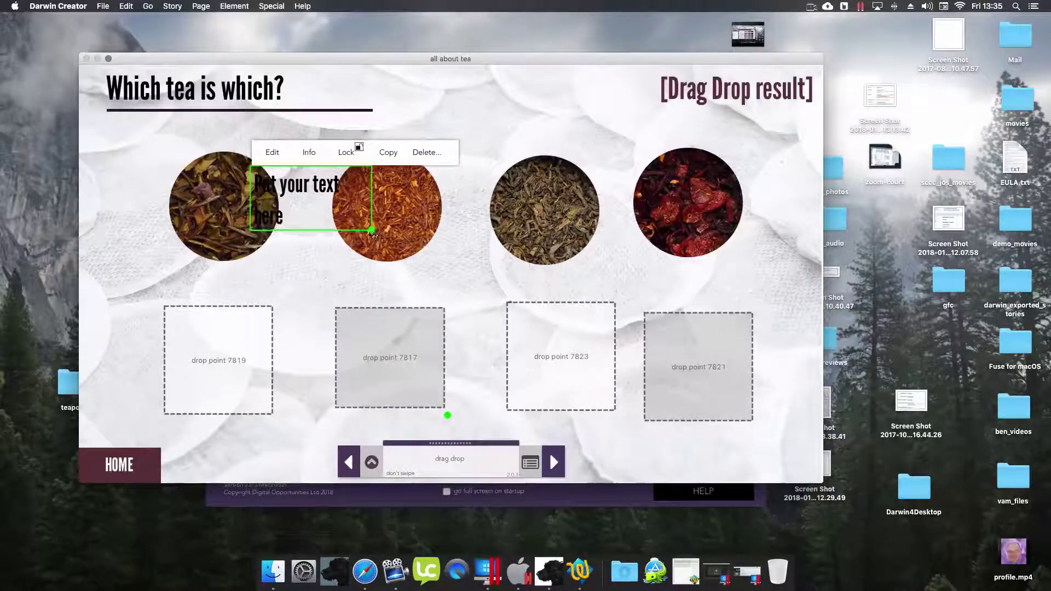
pyautogui.moveTo(323, 192); pyautogui.dragTo(366, 338)
# Replace the new block's placeholder with "Red tea" and centre the text
pyautogui.click(315, 298)
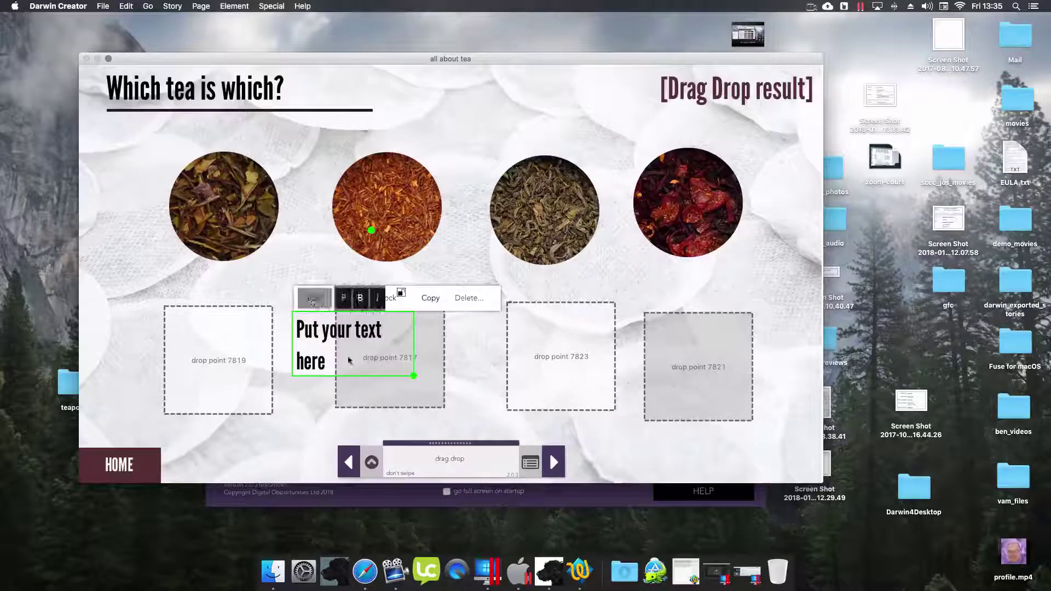
pyautogui.write('Red tea')
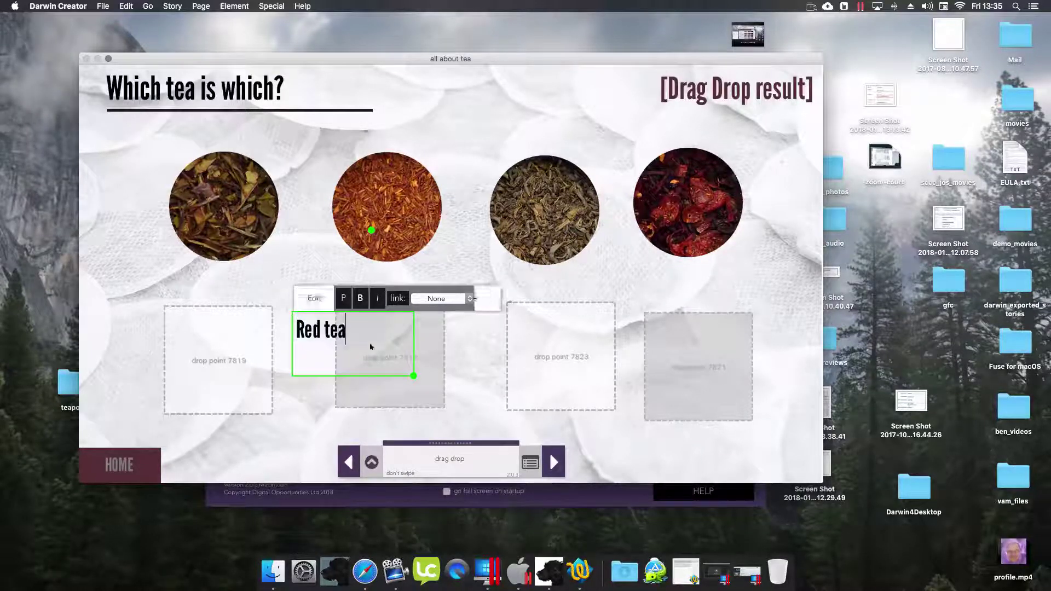
pyautogui.click(398, 378)
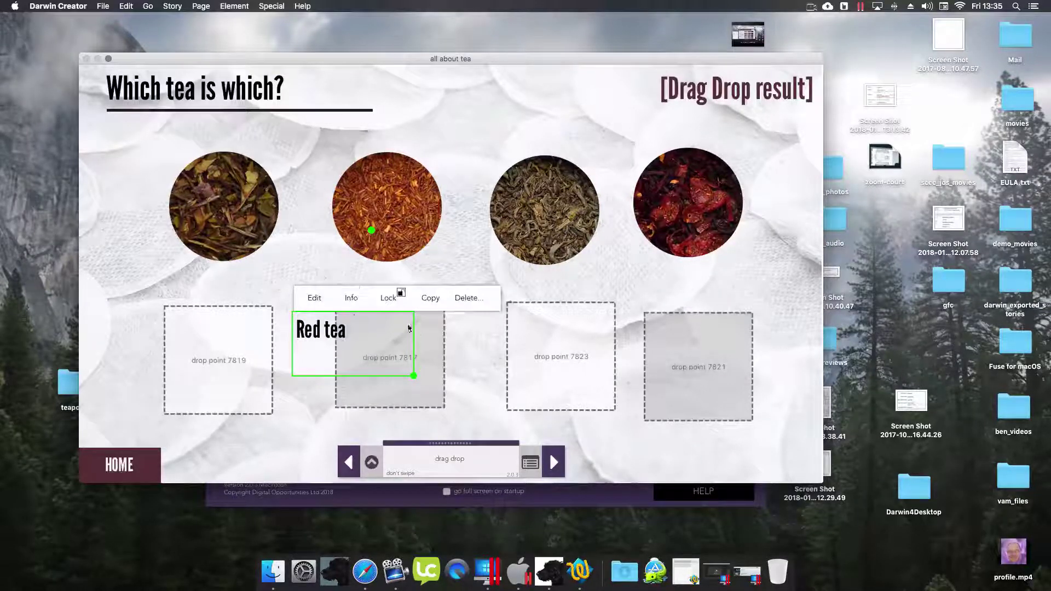
pyautogui.click(351, 298)
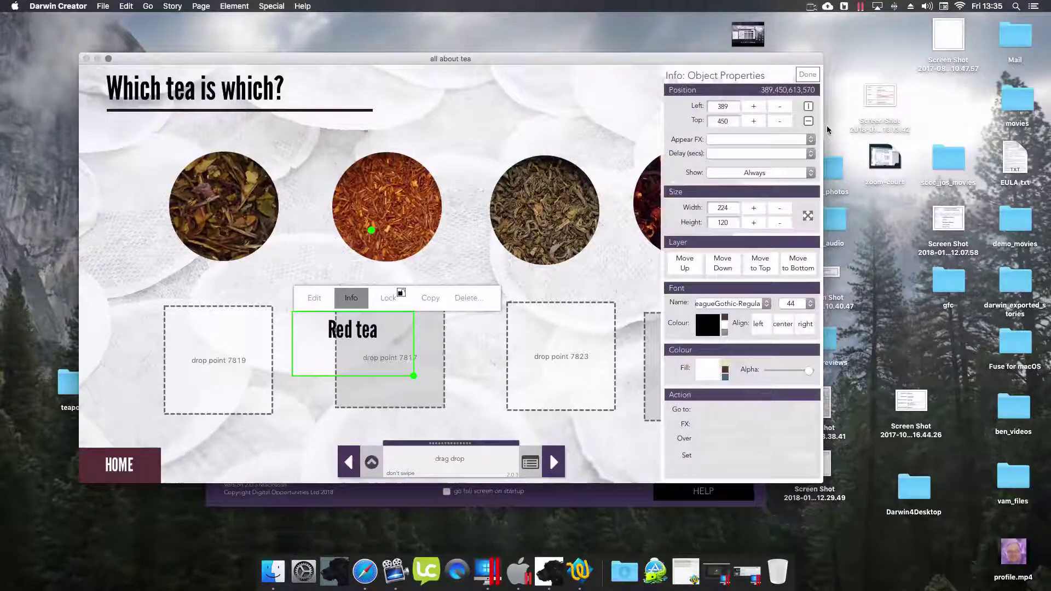
# Shrink the "Red tea" text block to about 160 by 73 and centre it on the first drop point
pyautogui.click(806, 75)
pyautogui.click(414, 378)
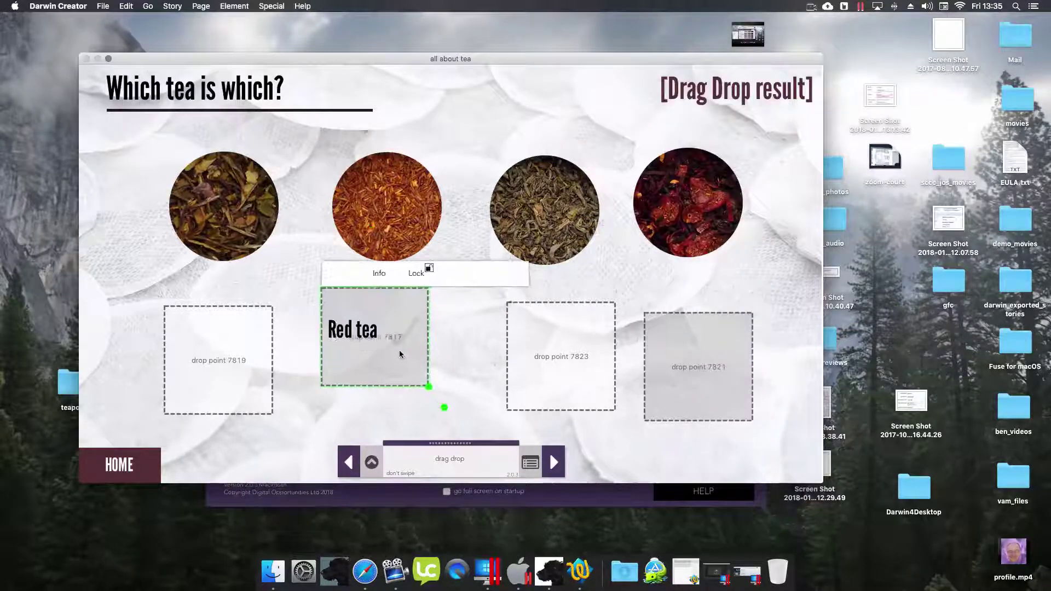
pyautogui.moveTo(340, 335); pyautogui.dragTo(288, 361)
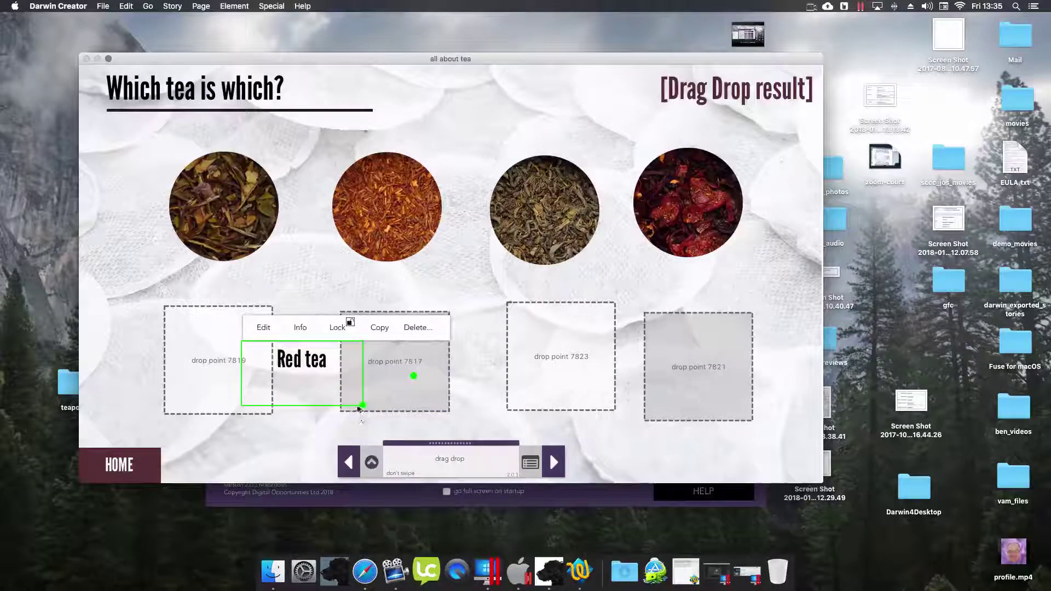
pyautogui.moveTo(360, 405); pyautogui.dragTo(418, 368)
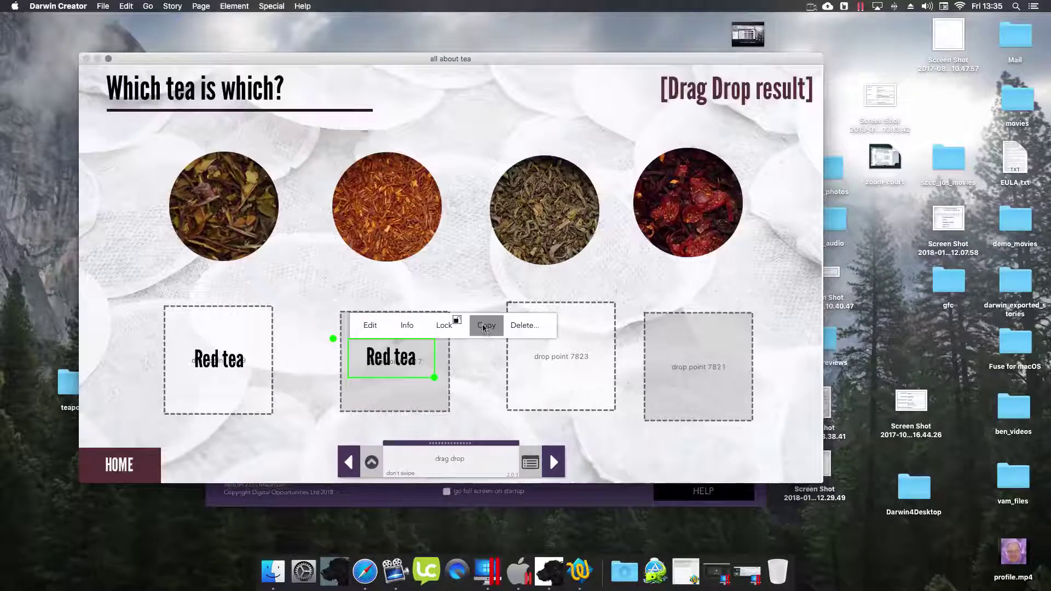
# Place copies of the "Red tea" label on the second, third and fourth drop points
pyautogui.moveTo(487, 329); pyautogui.dragTo(652, 373)
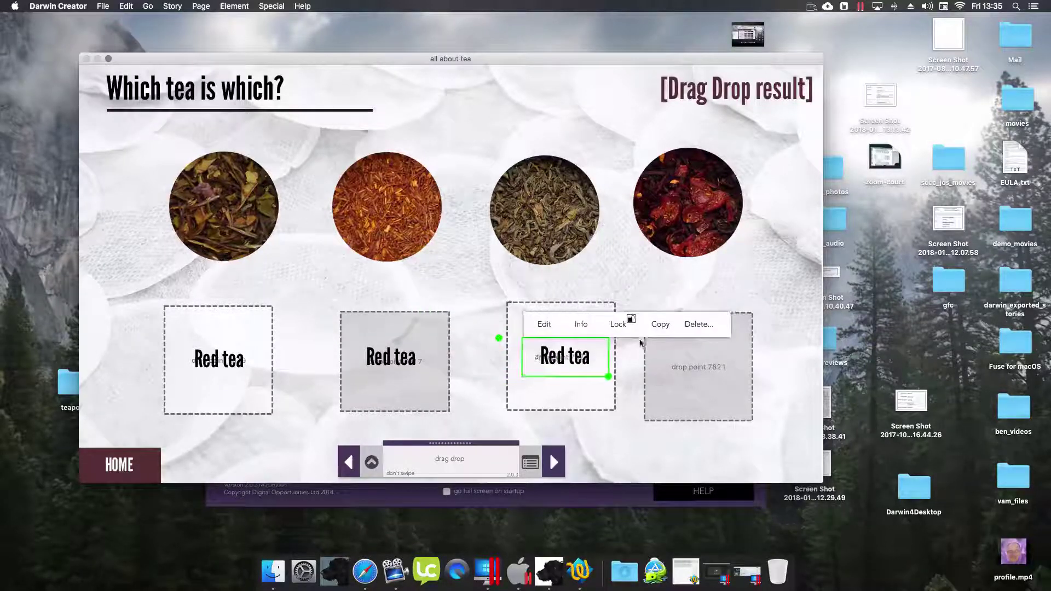
pyautogui.moveTo(569, 361); pyautogui.dragTo(712, 376)
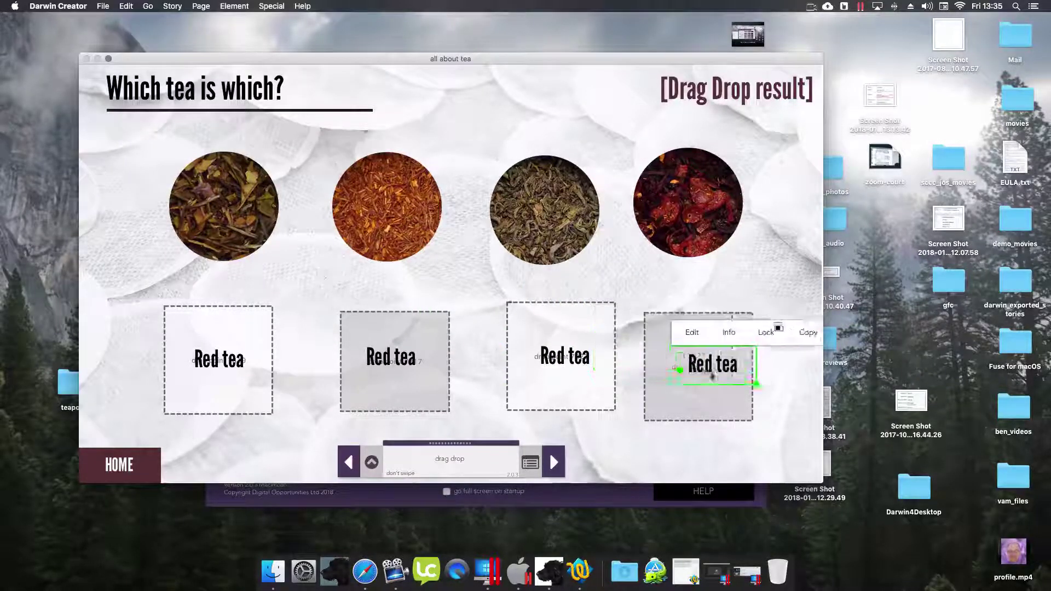
pyautogui.click(565, 365)
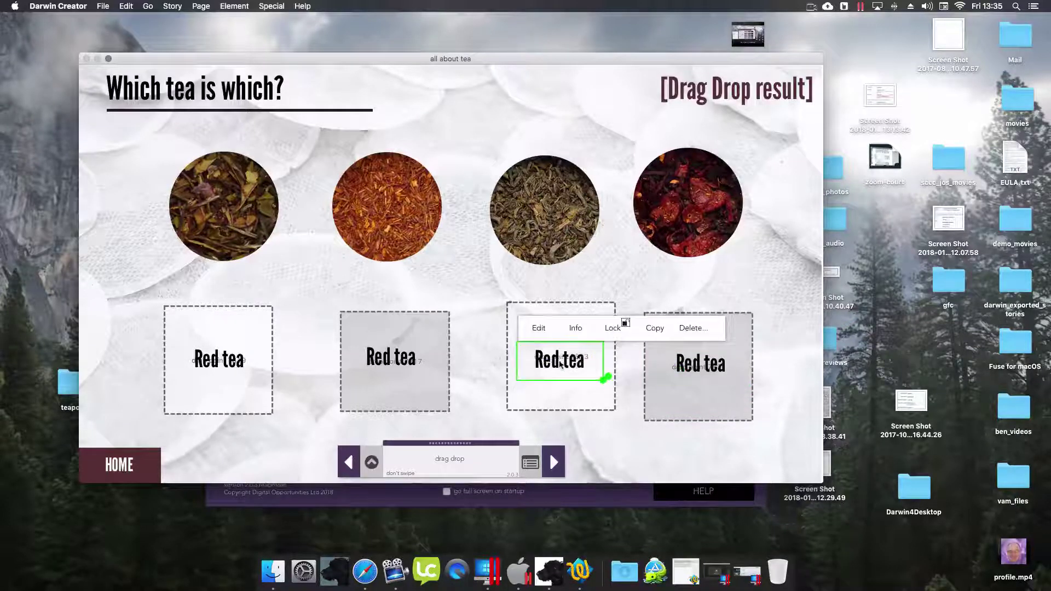
# Check which drop points the fourth and third tea images are linked to
pyautogui.click(513, 308)
pyautogui.click(653, 158)
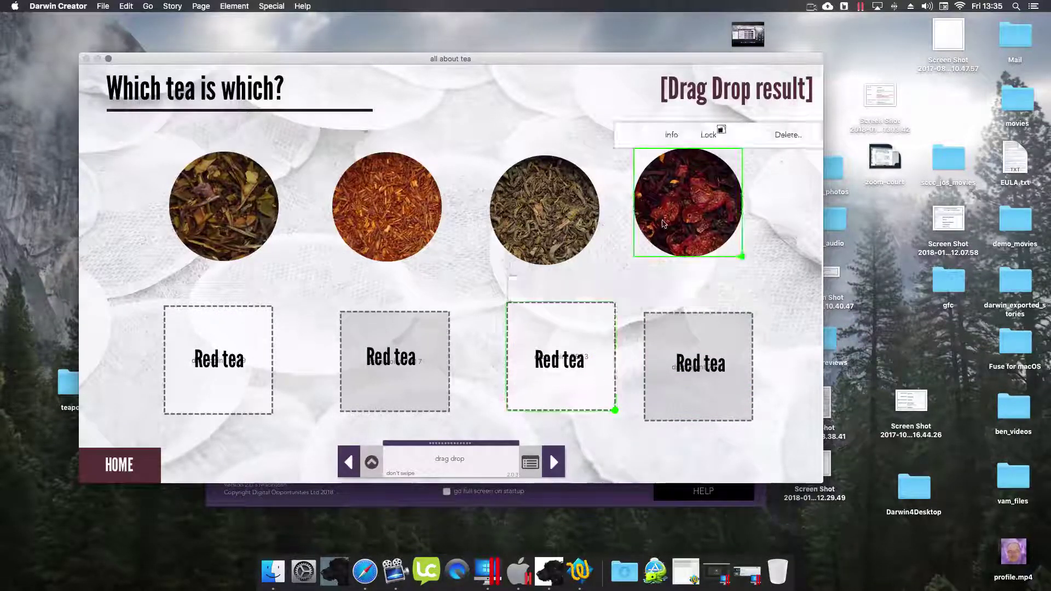
pyautogui.click(671, 135)
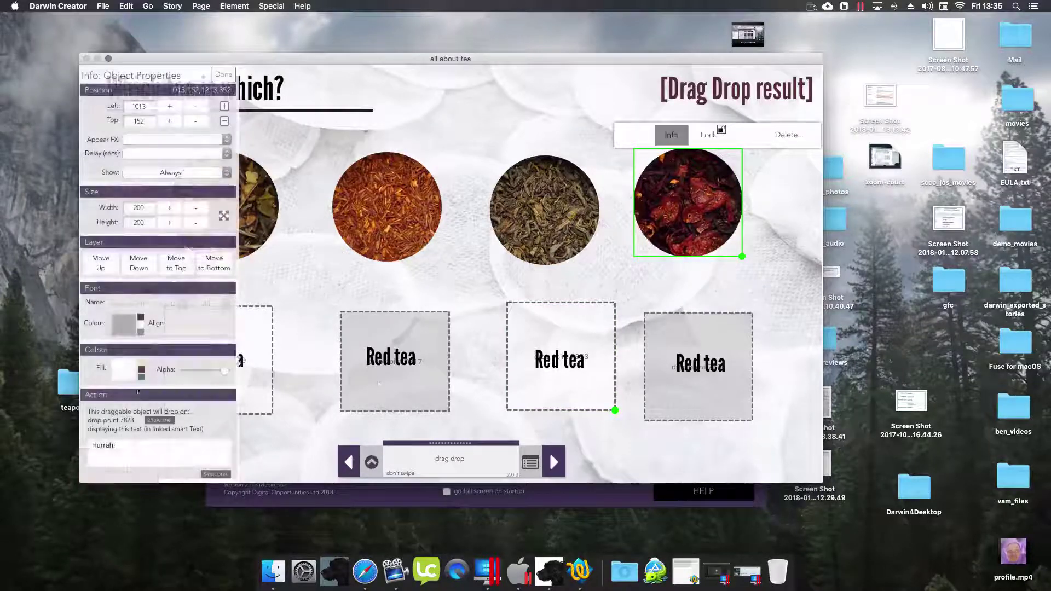
pyautogui.click(155, 421)
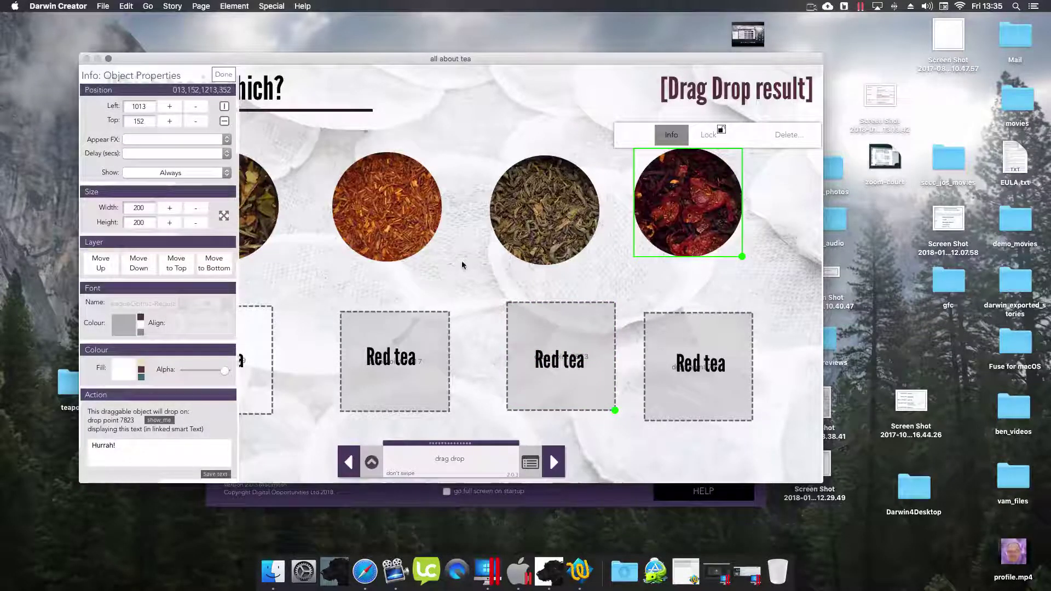
pyautogui.click(541, 241)
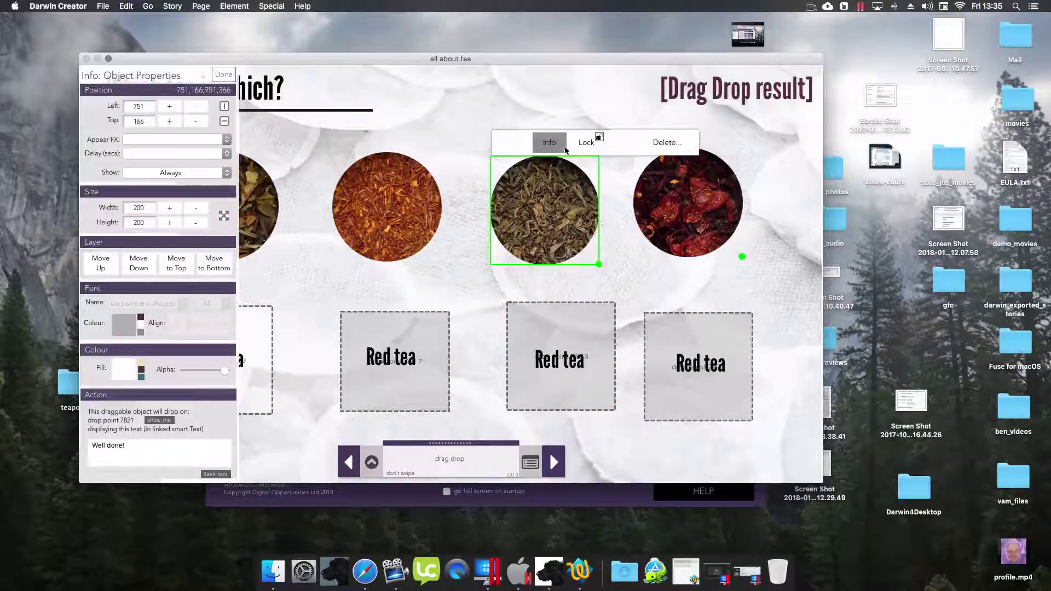
pyautogui.click(164, 419)
# Change the label on the fourth drop point to "GREEN tea"
pyautogui.click(717, 369)
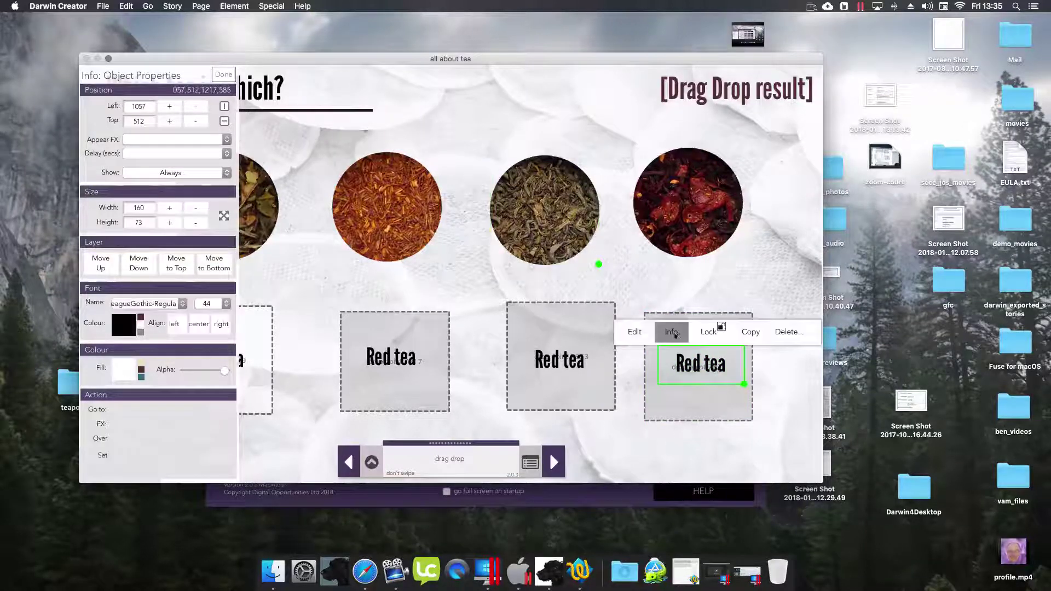
pyautogui.click(673, 333)
pyautogui.click(635, 333)
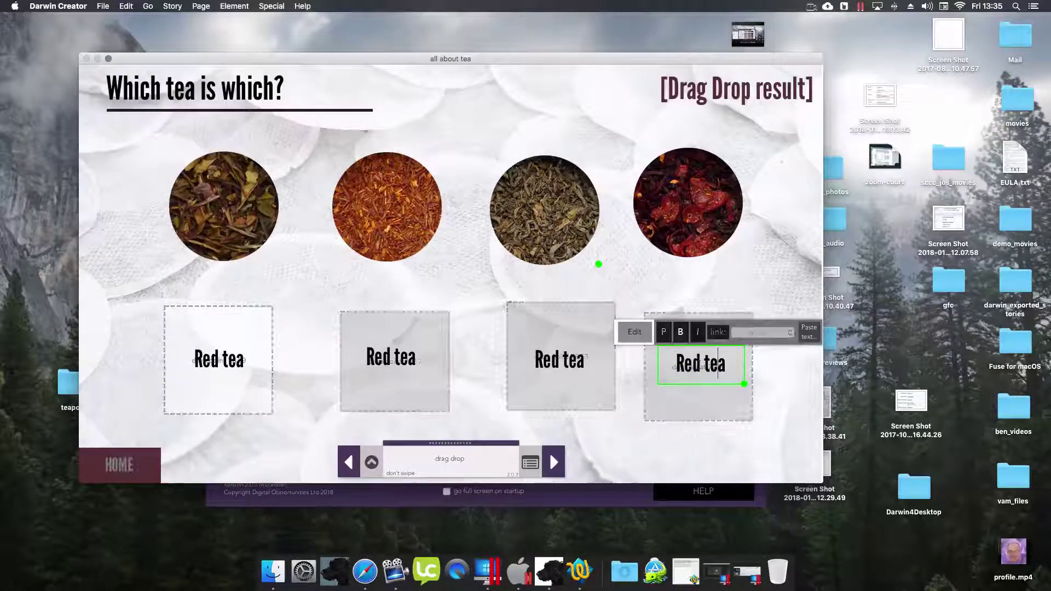
pyautogui.write('GREEN')
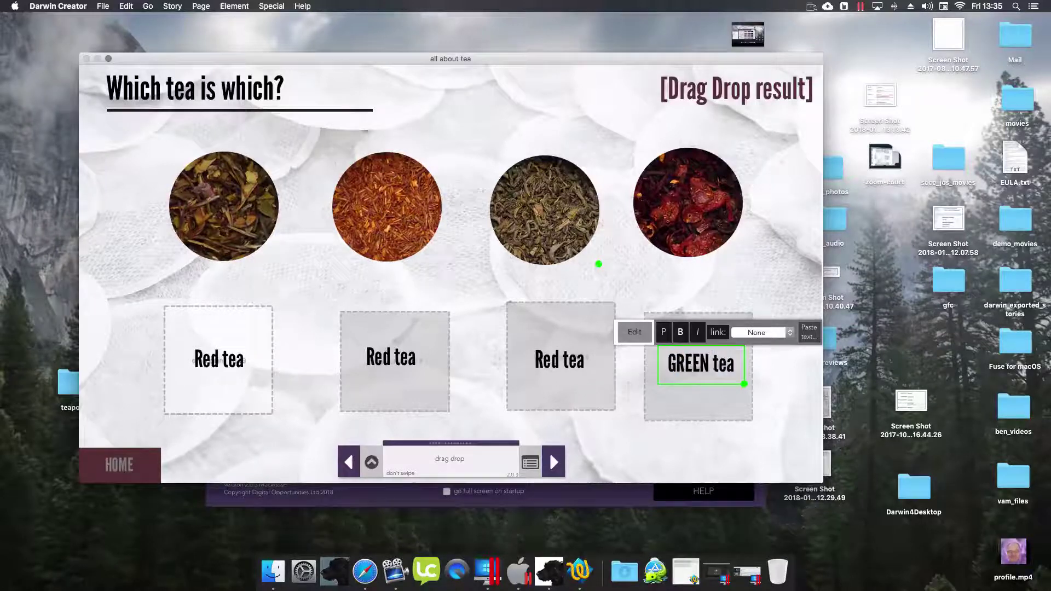
pyautogui.click(634, 339)
# Check which drop point the second tea image is linked to
pyautogui.click(432, 206)
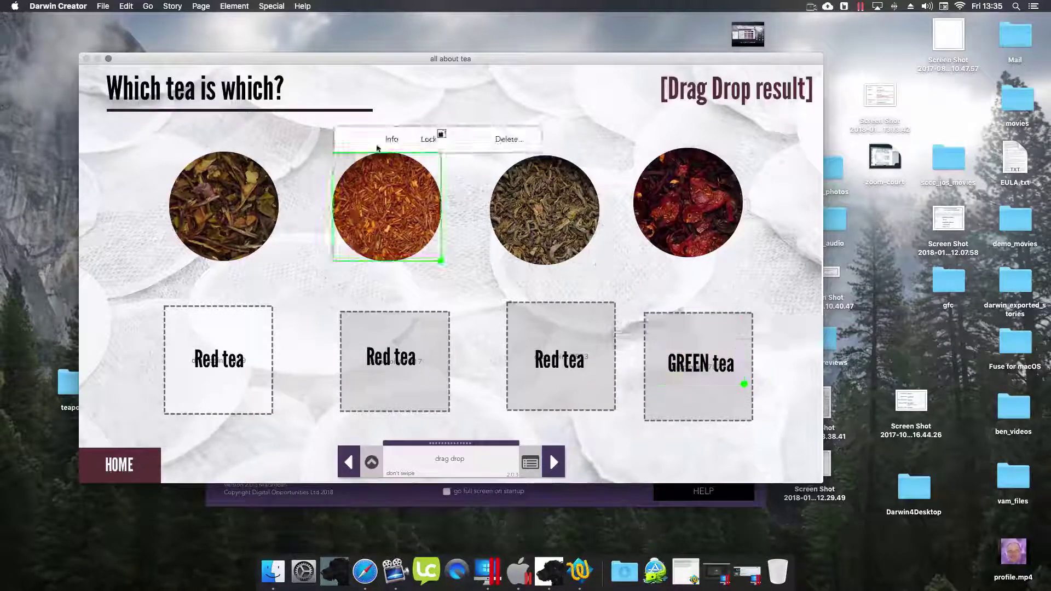
pyautogui.click(392, 139)
pyautogui.click(743, 421)
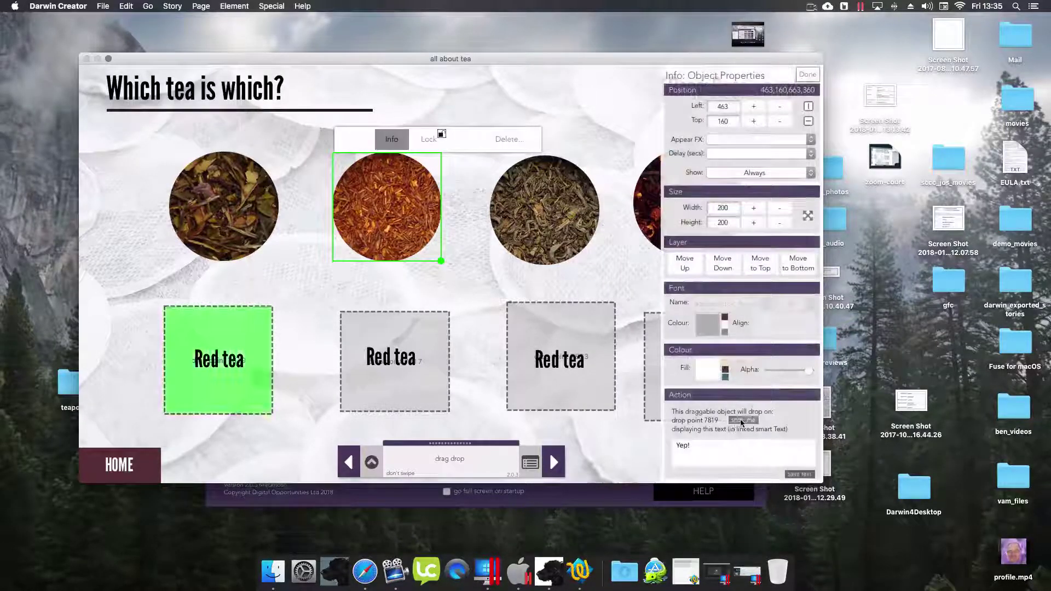
# Widen the first drop point's label to about 233 by 74 and change its text to "ORANGE tea"
pyautogui.click(216, 370)
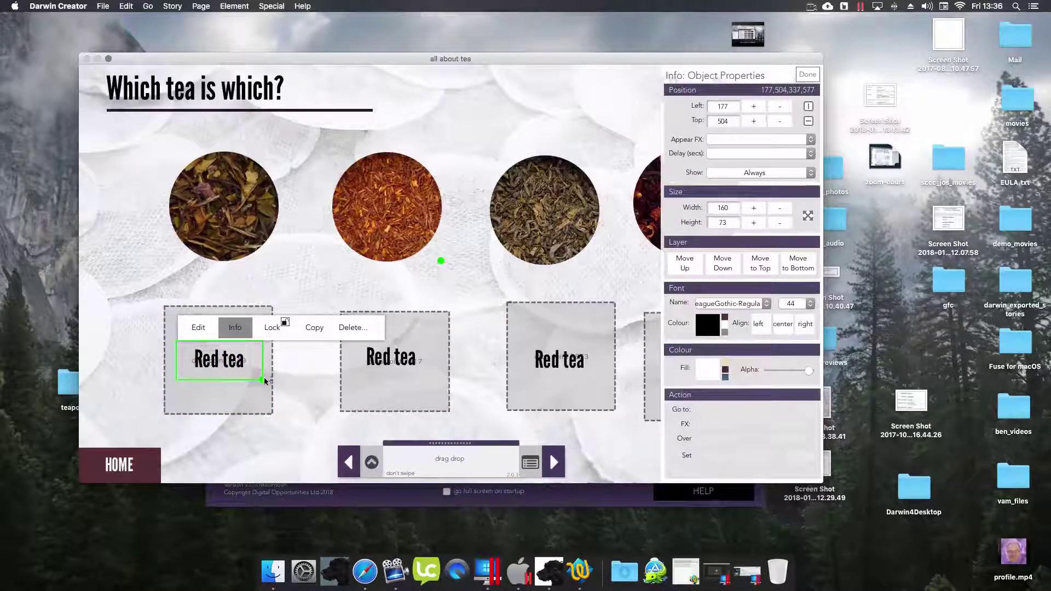
pyautogui.moveTo(267, 380); pyautogui.dragTo(304, 381)
pyautogui.moveTo(245, 363); pyautogui.dragTo(218, 364)
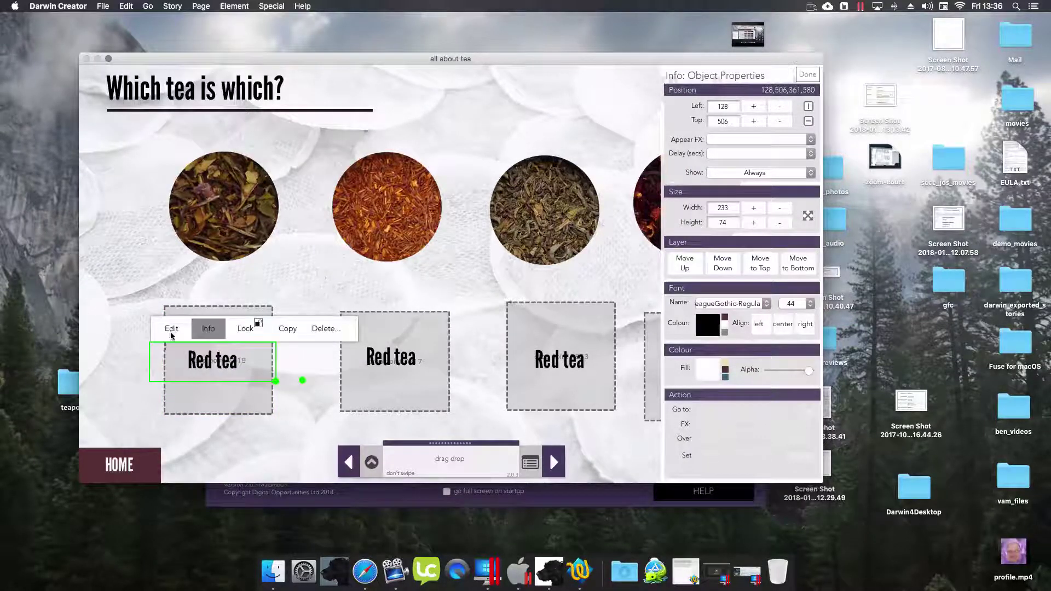
pyautogui.click(172, 331)
pyautogui.doubleClick(209, 362)
pyautogui.write('ORANGE')
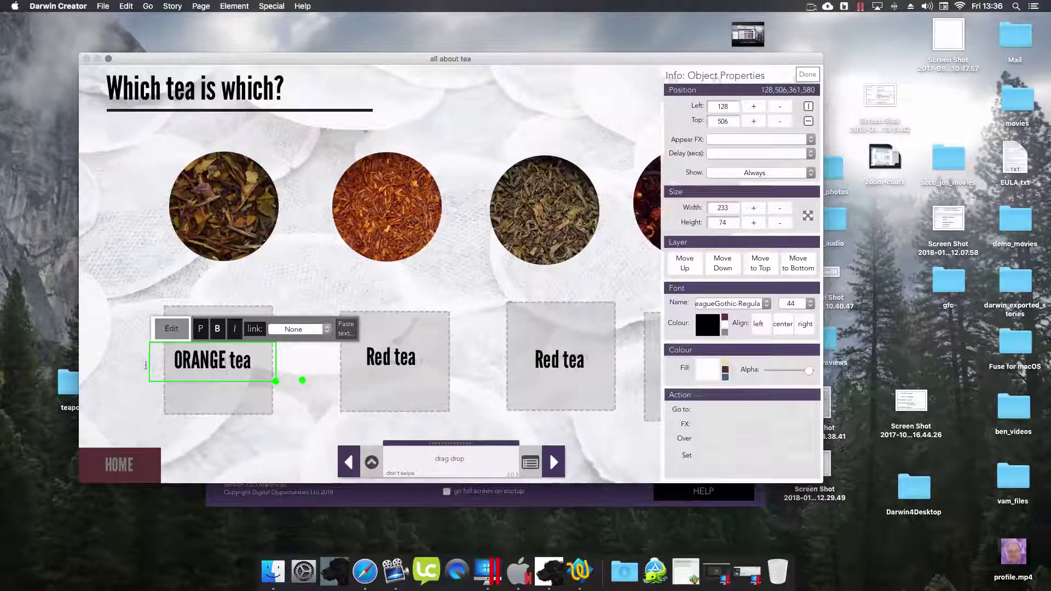
pyautogui.click(332, 403)
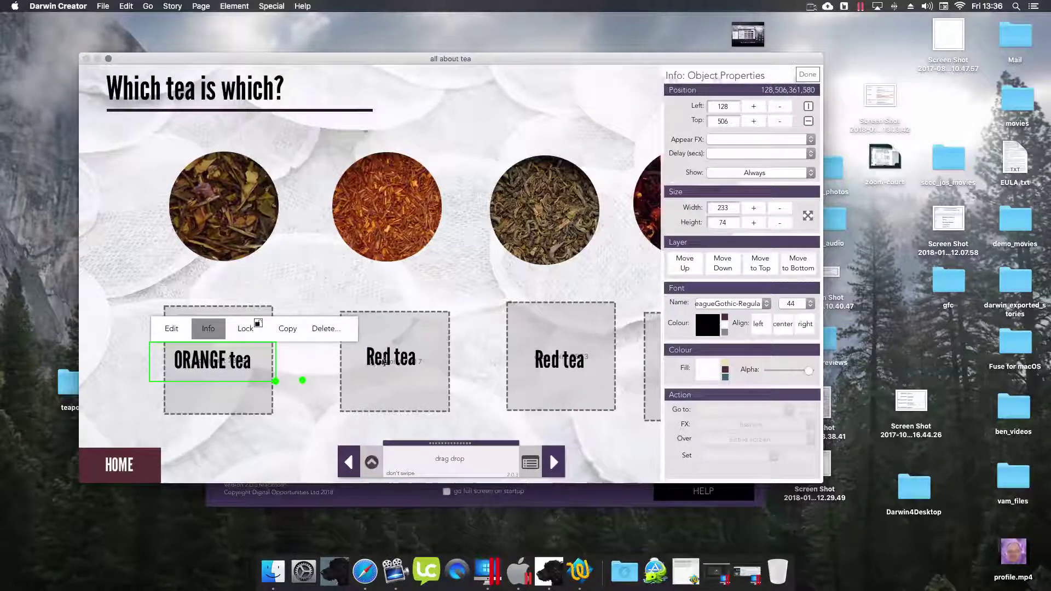
# Change the label on the second drop point to "Other tea"
pyautogui.click(385, 362)
pyautogui.click(370, 325)
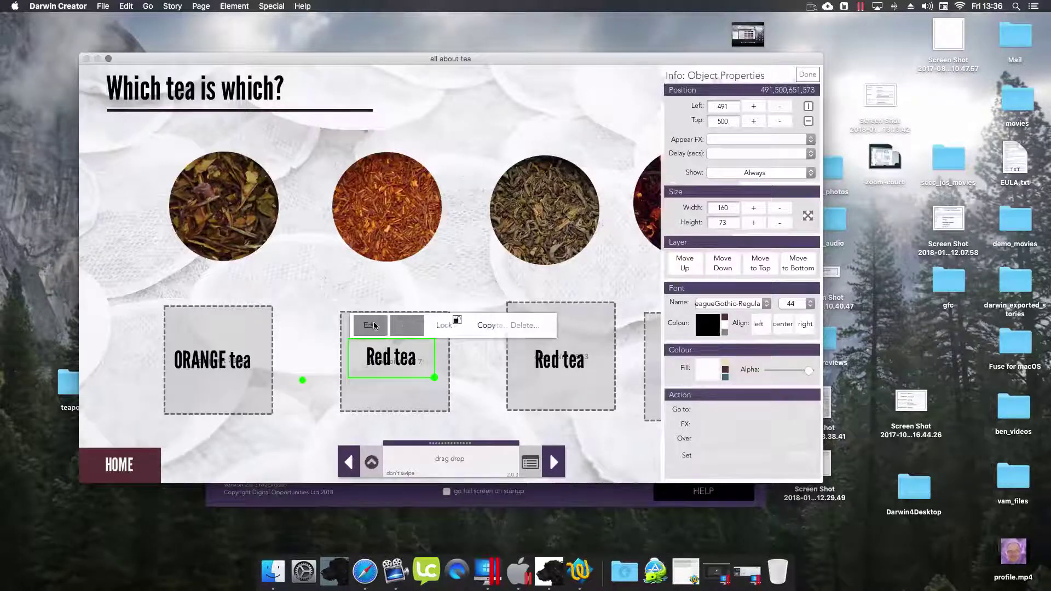
pyautogui.doubleClick(378, 358)
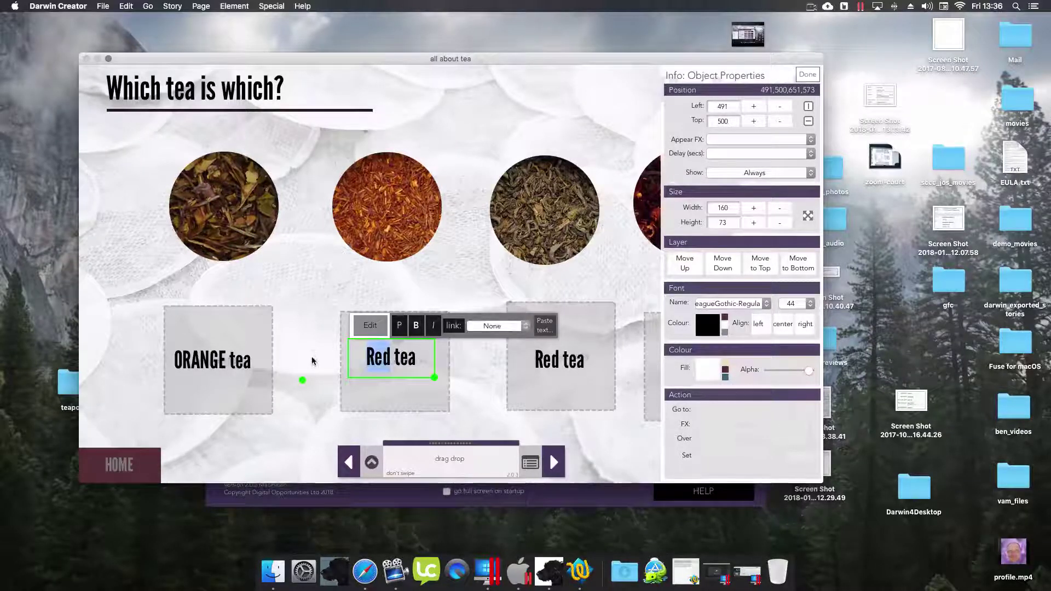
pyautogui.write('Other')
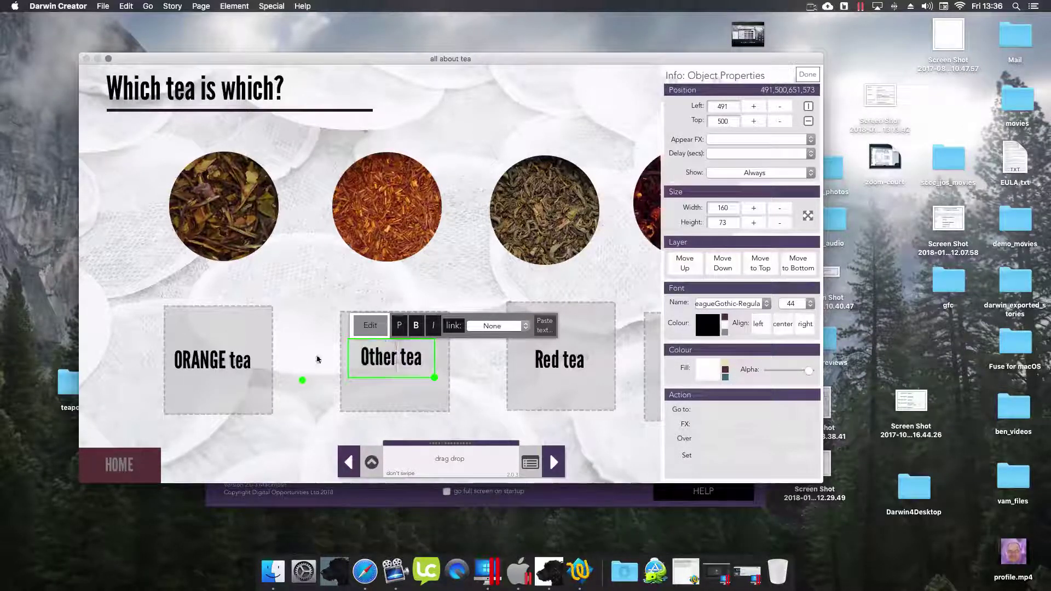
pyautogui.click(370, 326)
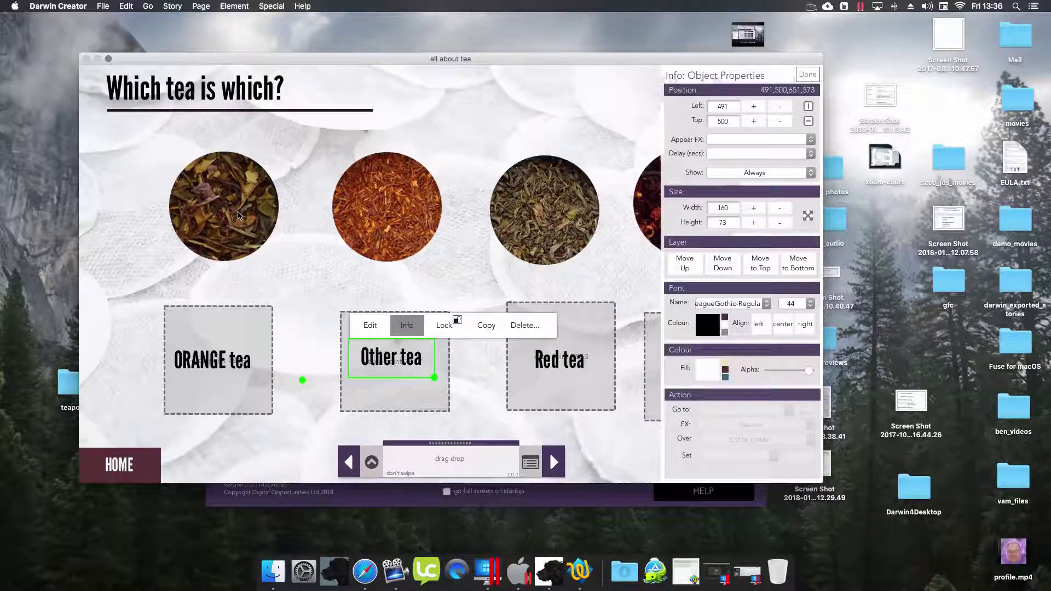
# Give the first tea image the "push down" appear effect with a 0.2-second delay
pyautogui.click(222, 218)
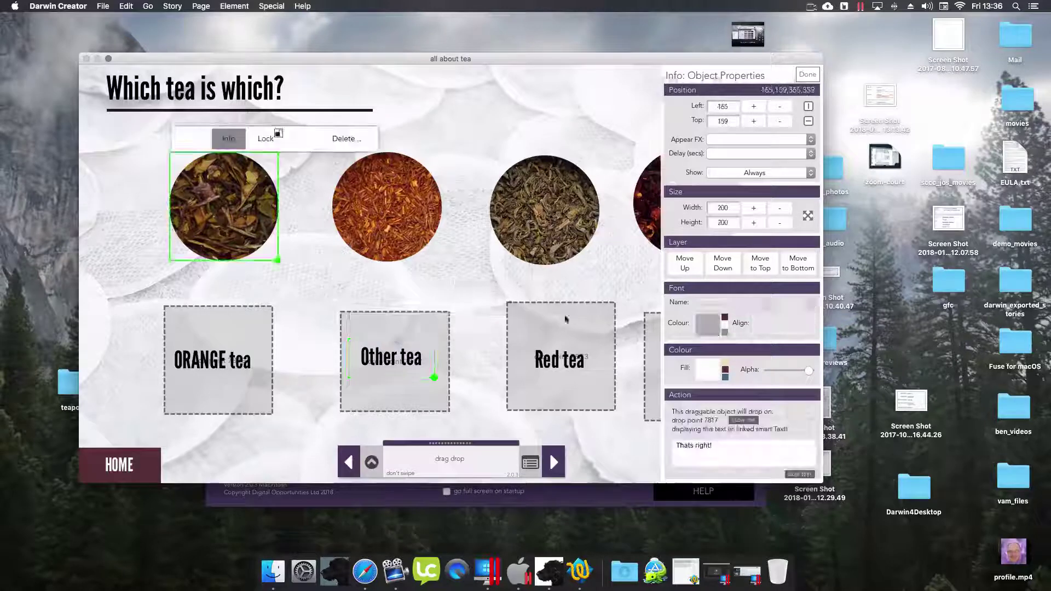
pyautogui.click(732, 140)
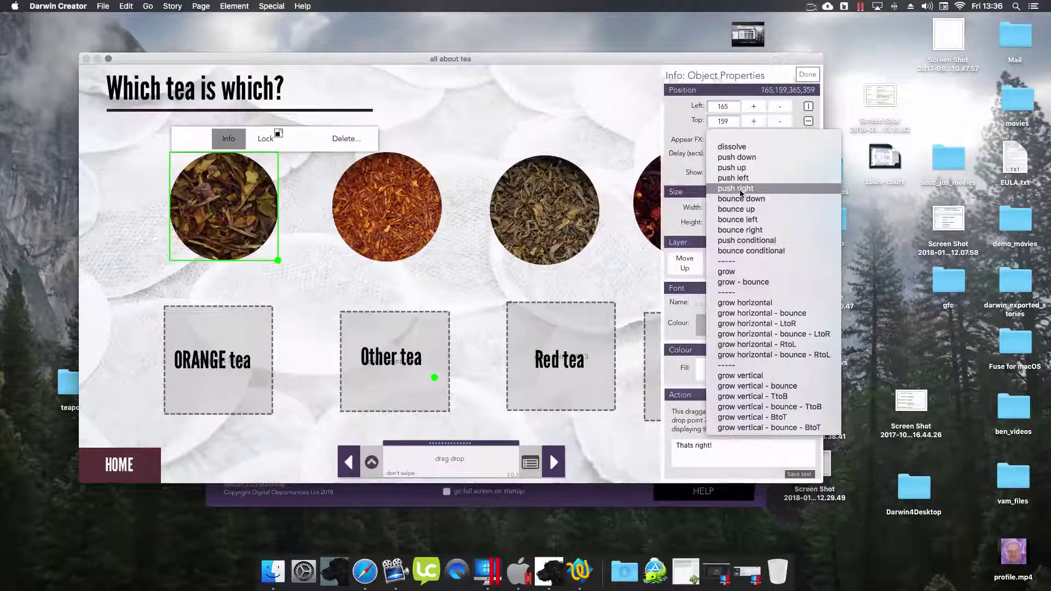
pyautogui.click(737, 157)
pyautogui.click(724, 154)
pyautogui.click(724, 159)
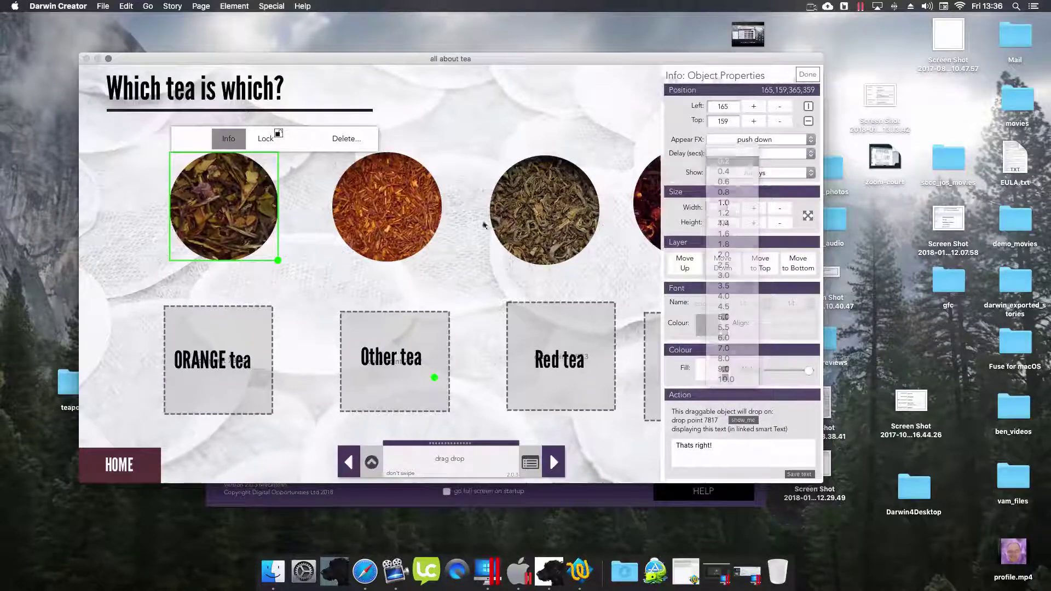
# Give the second tea image the "push down" appear effect and choose its delay
pyautogui.click(335, 214)
pyautogui.click(751, 138)
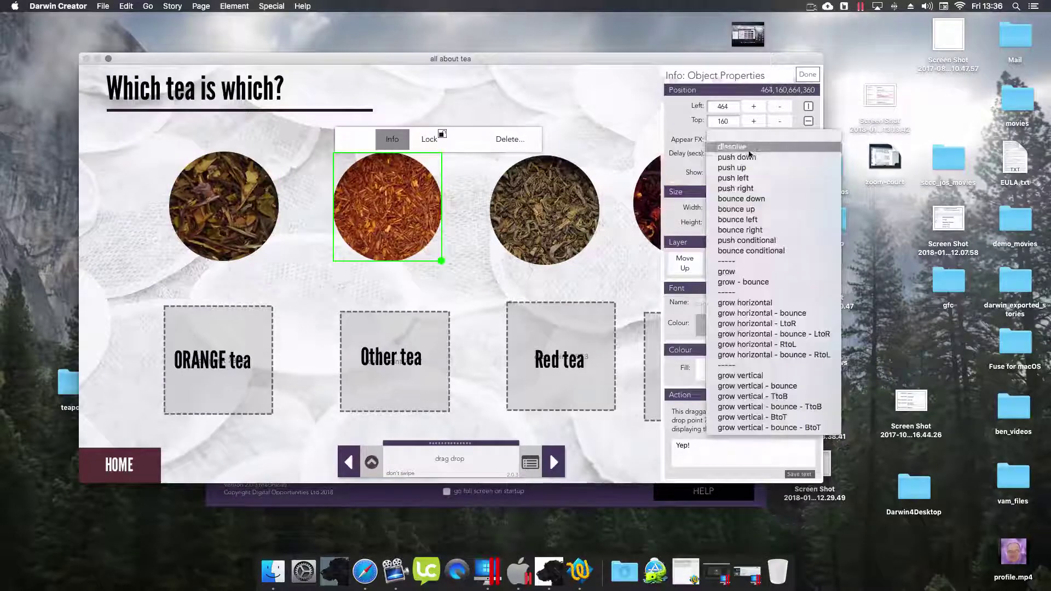
pyautogui.click(737, 158)
pyautogui.click(724, 154)
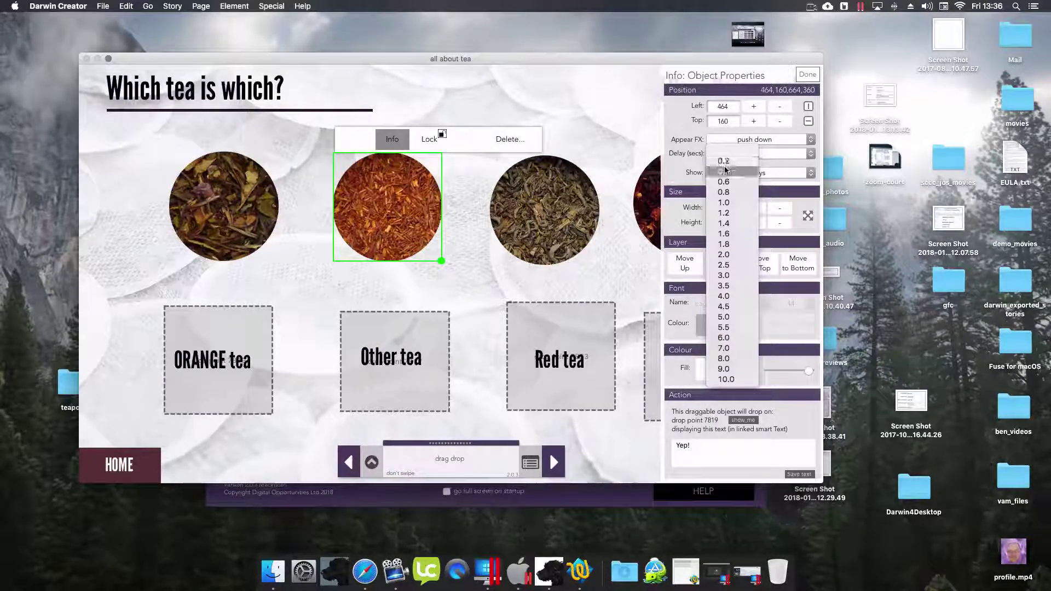
pyautogui.click(723, 165)
# Give the third tea image the "push down" appear effect and choose its delay
pyautogui.click(545, 224)
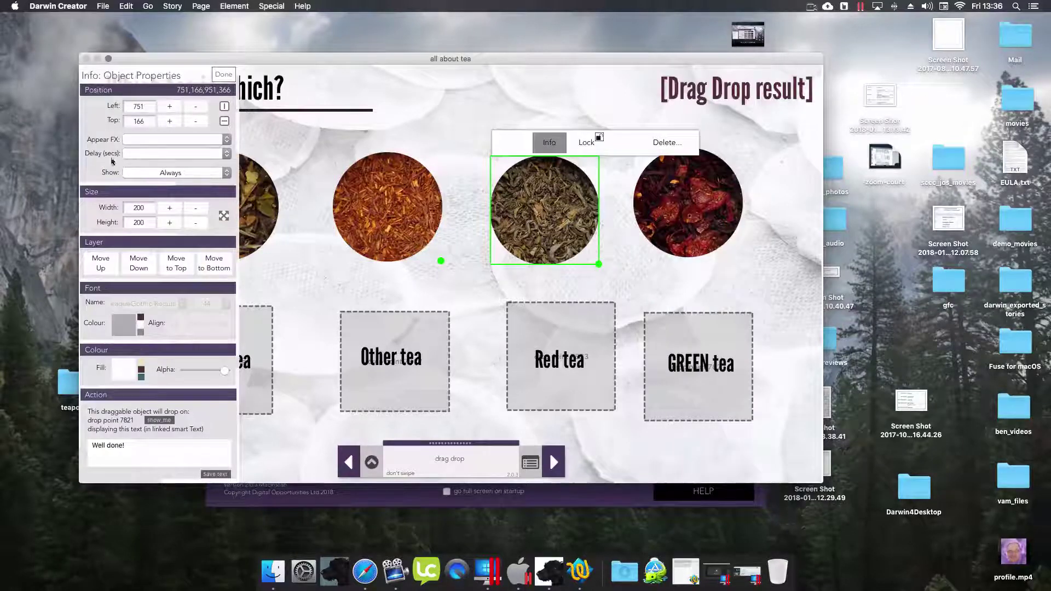
pyautogui.click(139, 141)
pyautogui.click(155, 157)
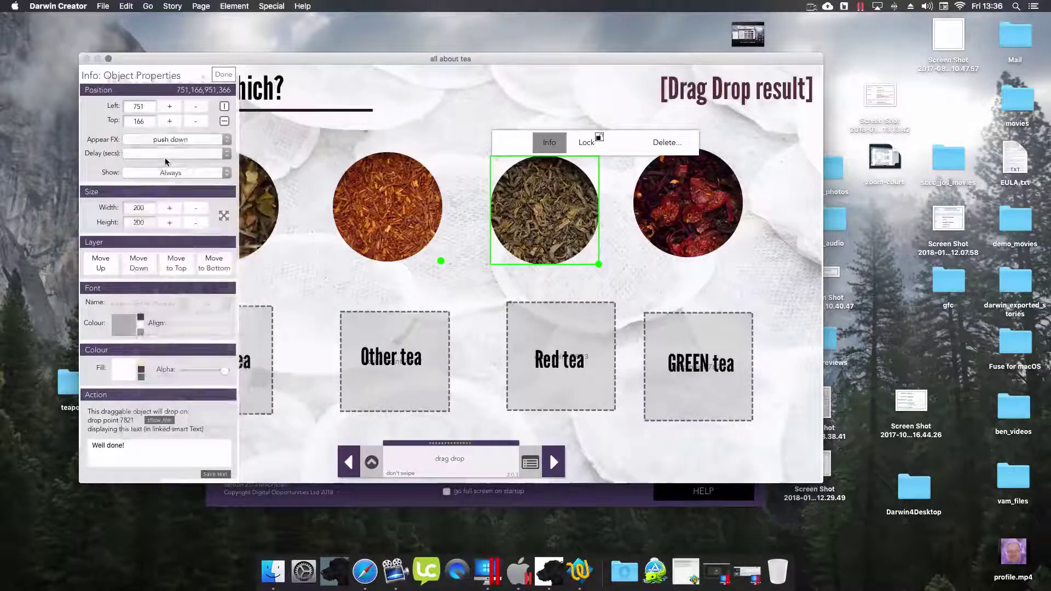
pyautogui.click(166, 154)
pyautogui.click(167, 156)
# Give the fourth tea image the "push down" appear effect with a 1.0-second delay
pyautogui.press('Tab')
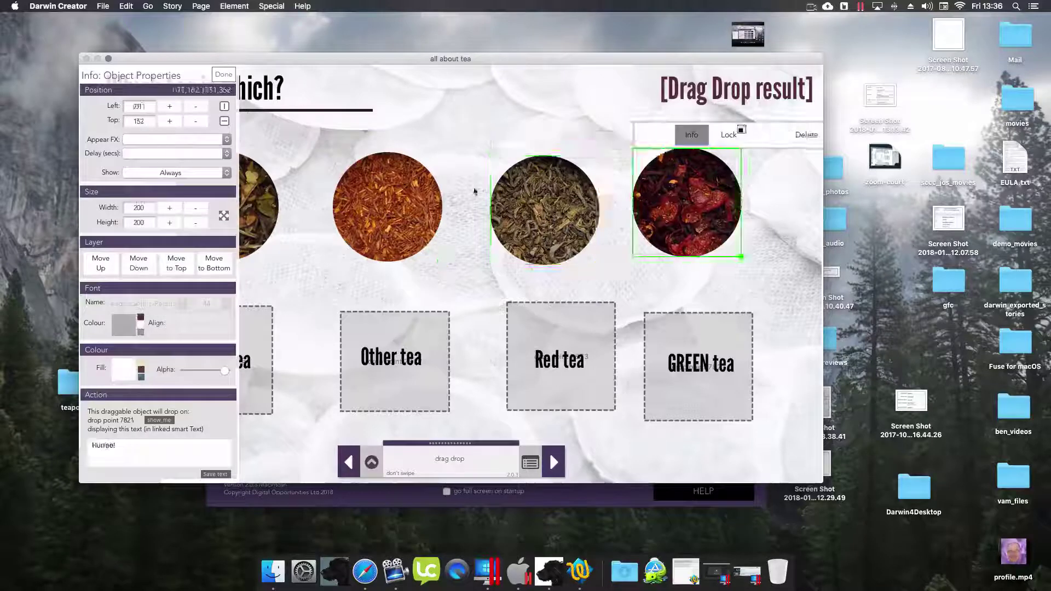
pyautogui.click(167, 138)
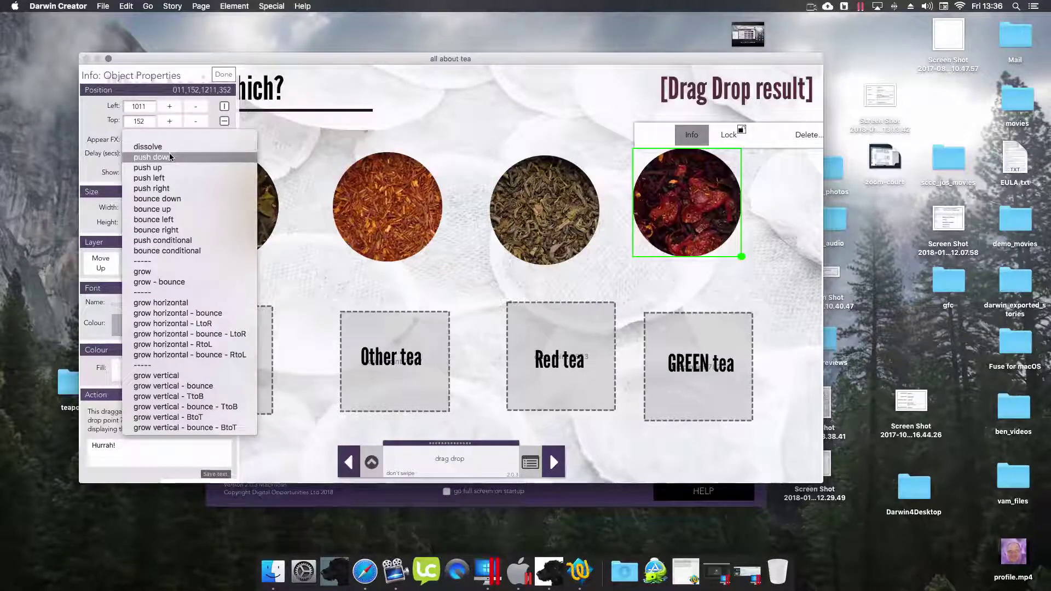
pyautogui.click(170, 157)
pyautogui.click(166, 154)
pyautogui.click(164, 197)
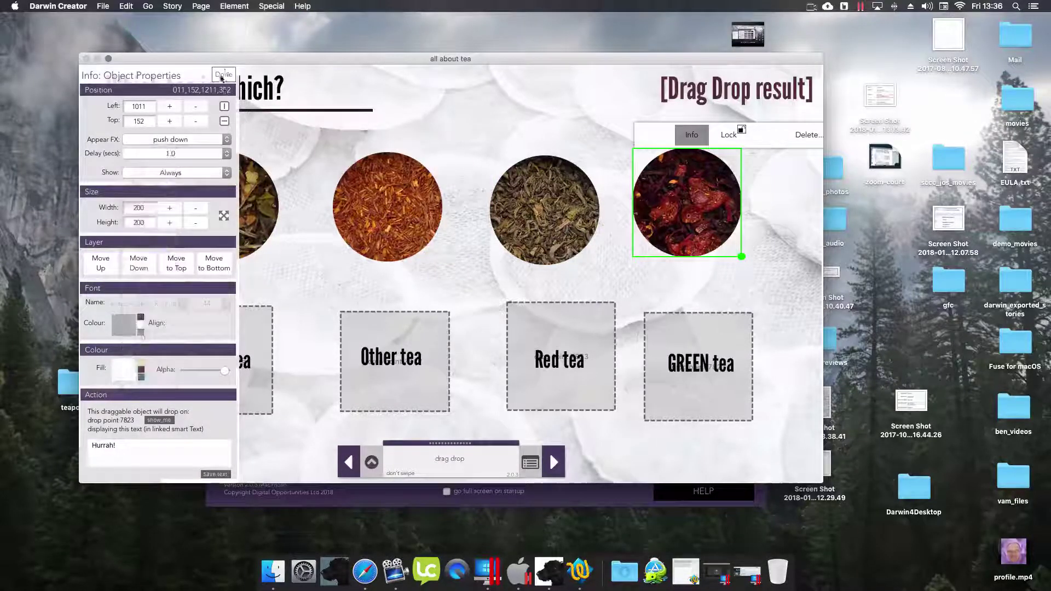
# Give the "ORANGE tea" label the "push up" appear effect with a 2.0-second delay
pyautogui.click(246, 368)
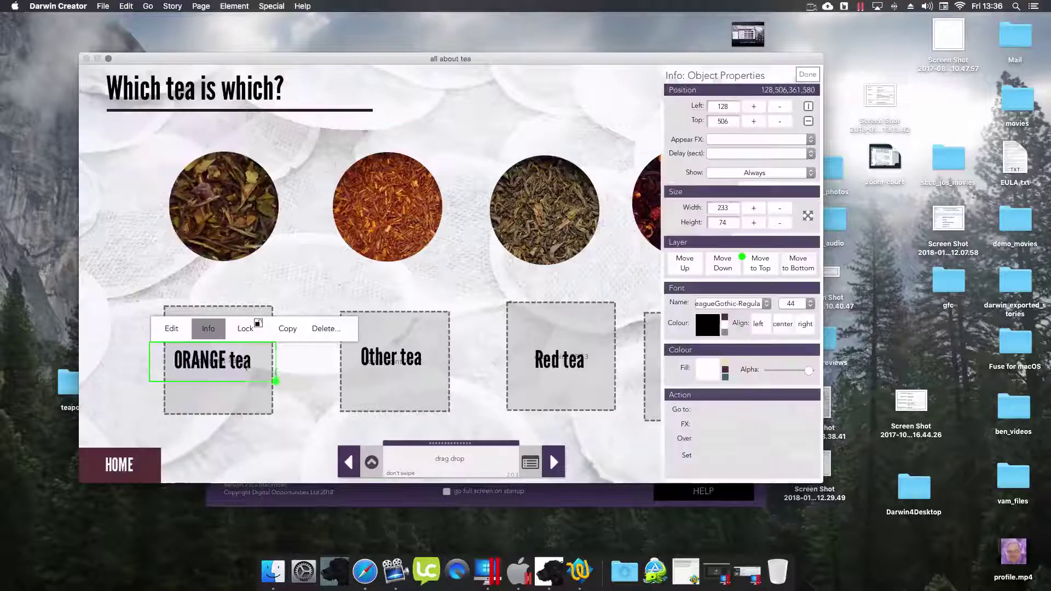
pyautogui.click(783, 141)
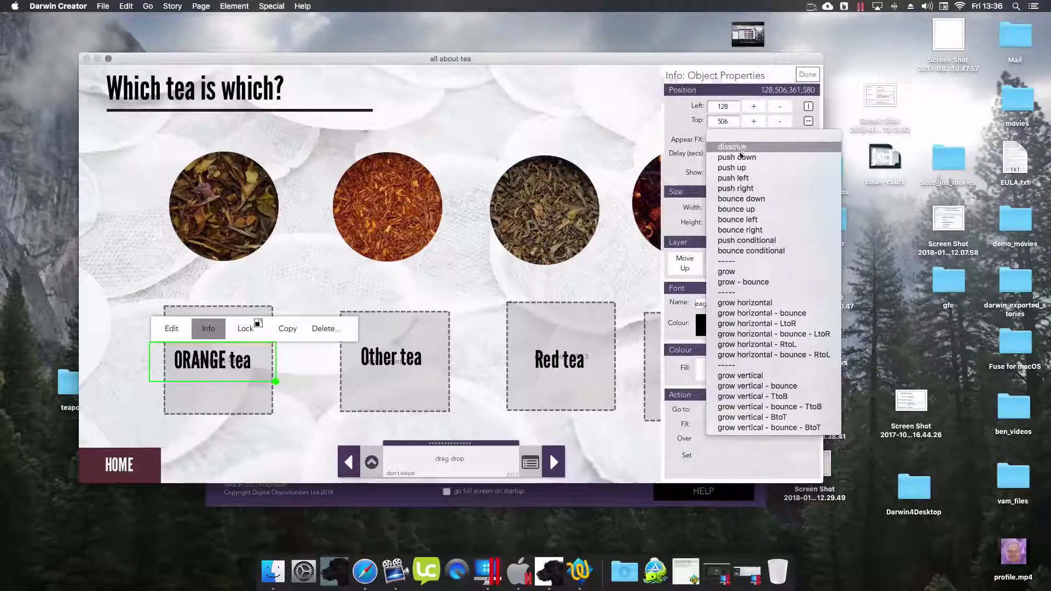
pyautogui.click(734, 168)
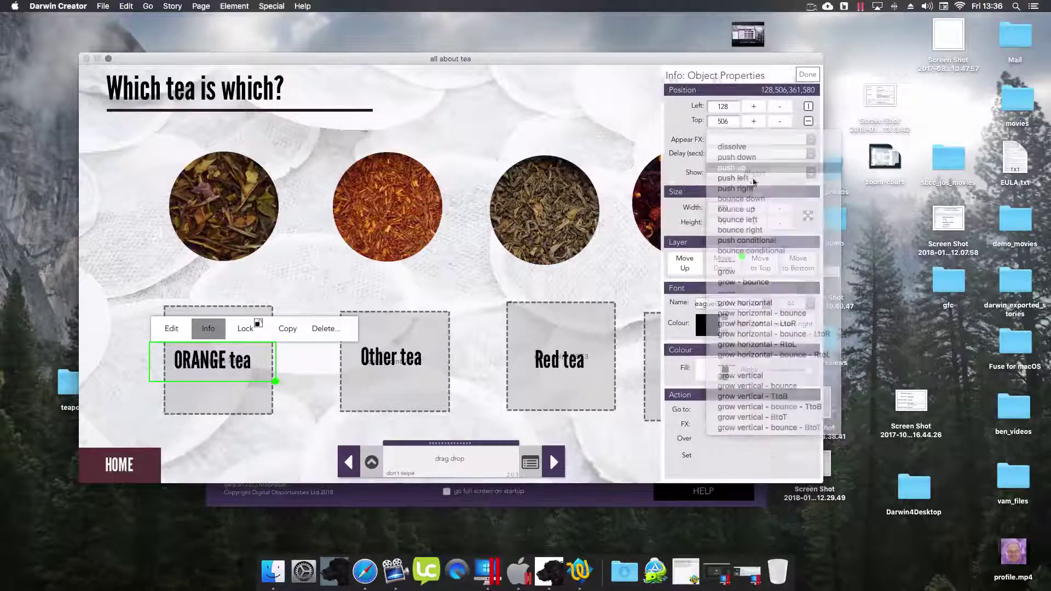
pyautogui.click(725, 154)
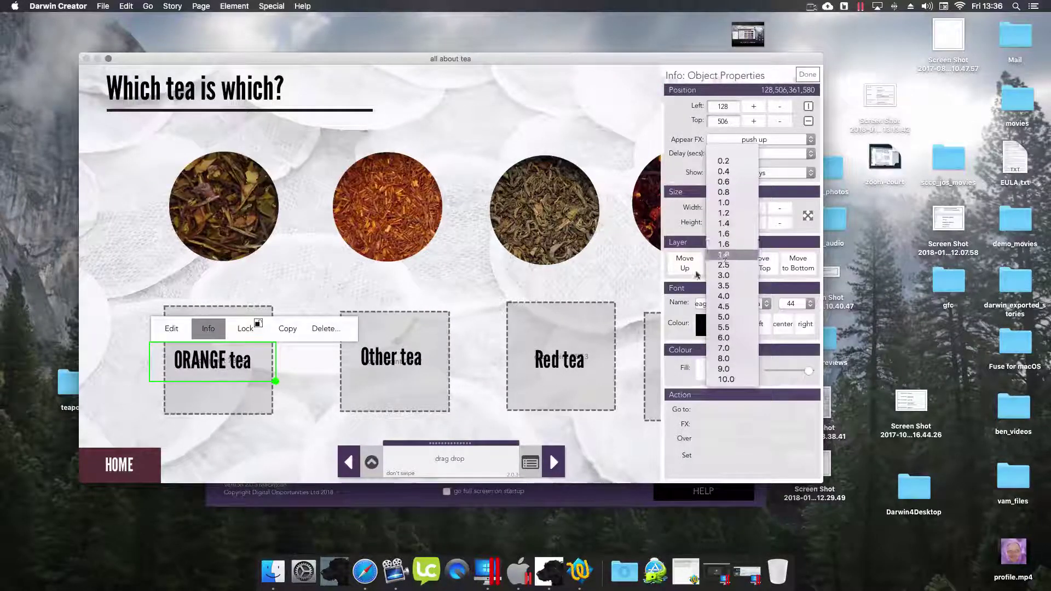
pyautogui.click(724, 255)
# Give the "Other tea" label the "push up" appear effect with a 2.0-second delay
pyautogui.click(414, 361)
pyautogui.click(723, 144)
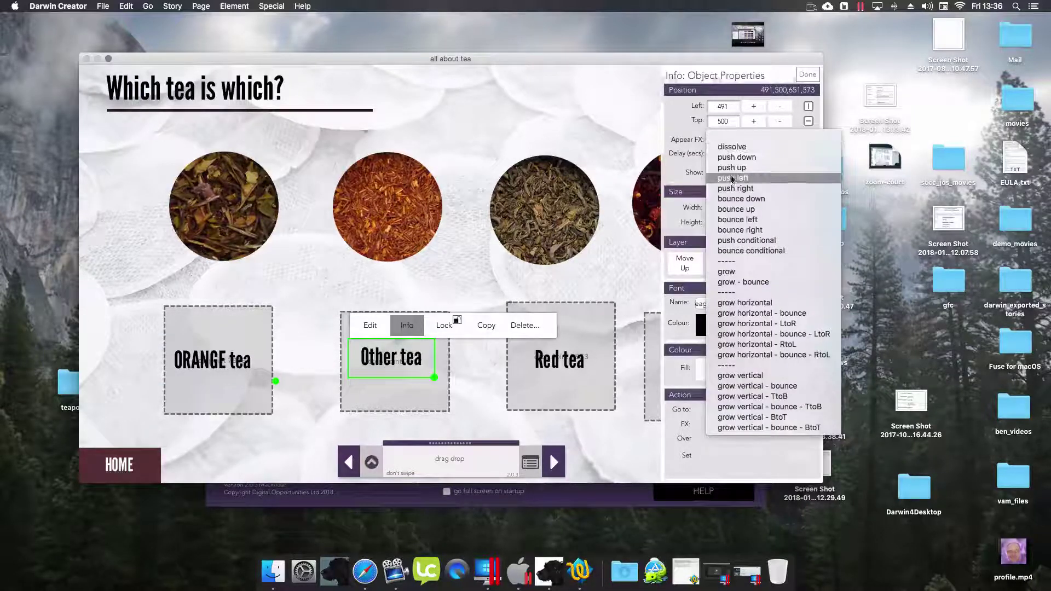
pyautogui.click(733, 164)
pyautogui.click(735, 154)
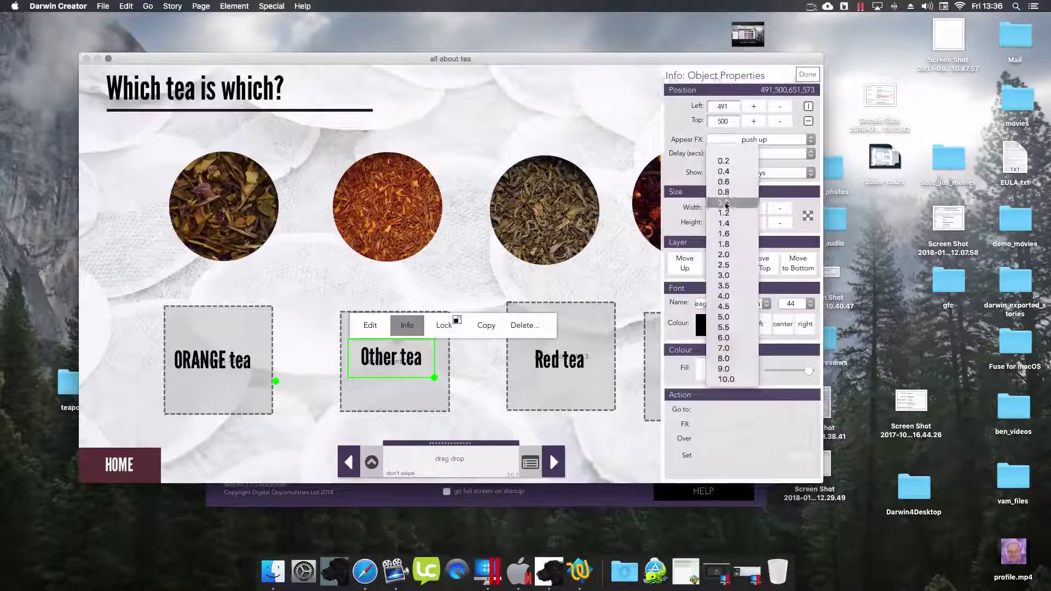
pyautogui.click(724, 254)
# Give the "Red tea" label the "push up" appear effect with a 2.0-second delay
pyautogui.click(561, 360)
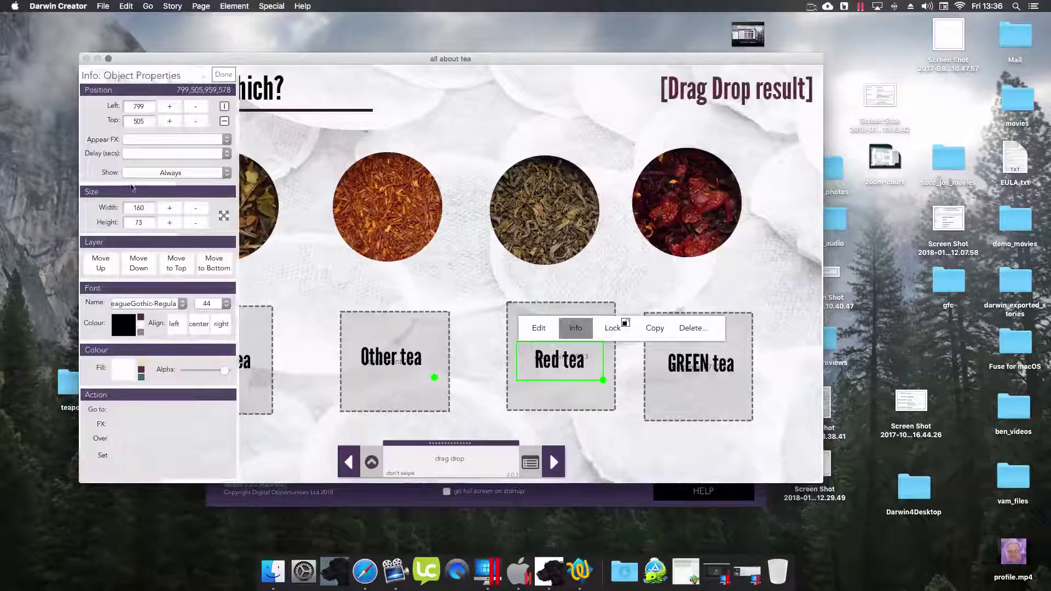
pyautogui.click(180, 139)
pyautogui.click(153, 169)
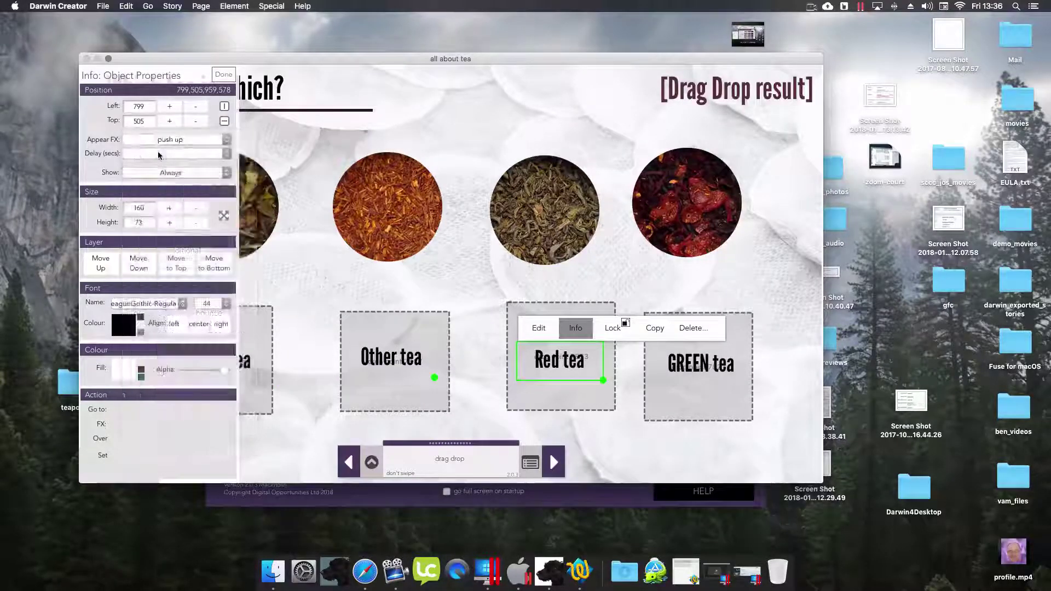
pyautogui.click(159, 154)
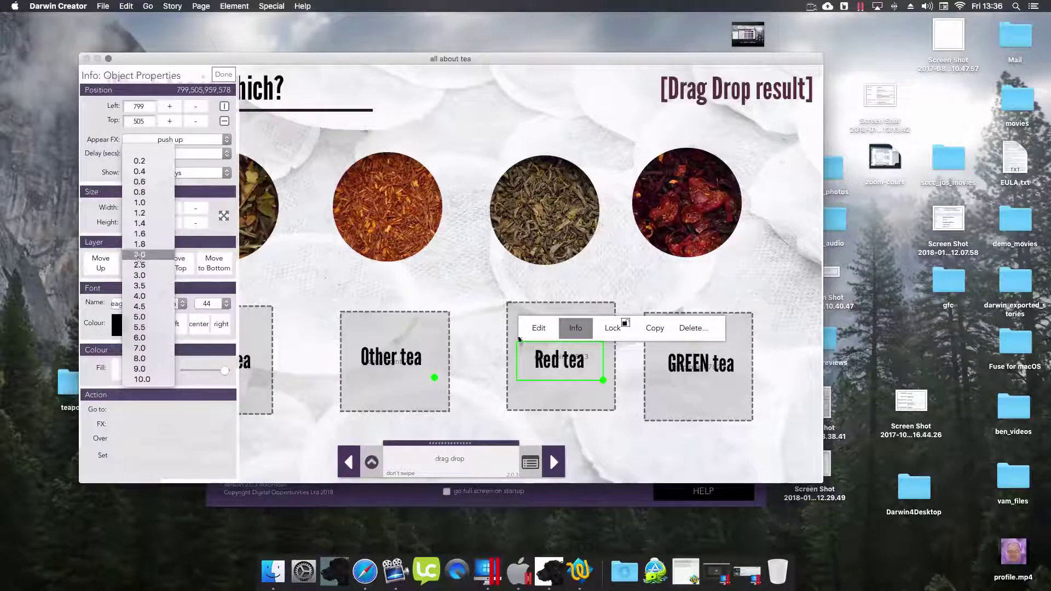
pyautogui.click(138, 266)
# Give the "GREEN tea" label the "push up" appear effect with a 2.0-second delay and close its properties
pyautogui.press('Tab')
pyautogui.click(131, 139)
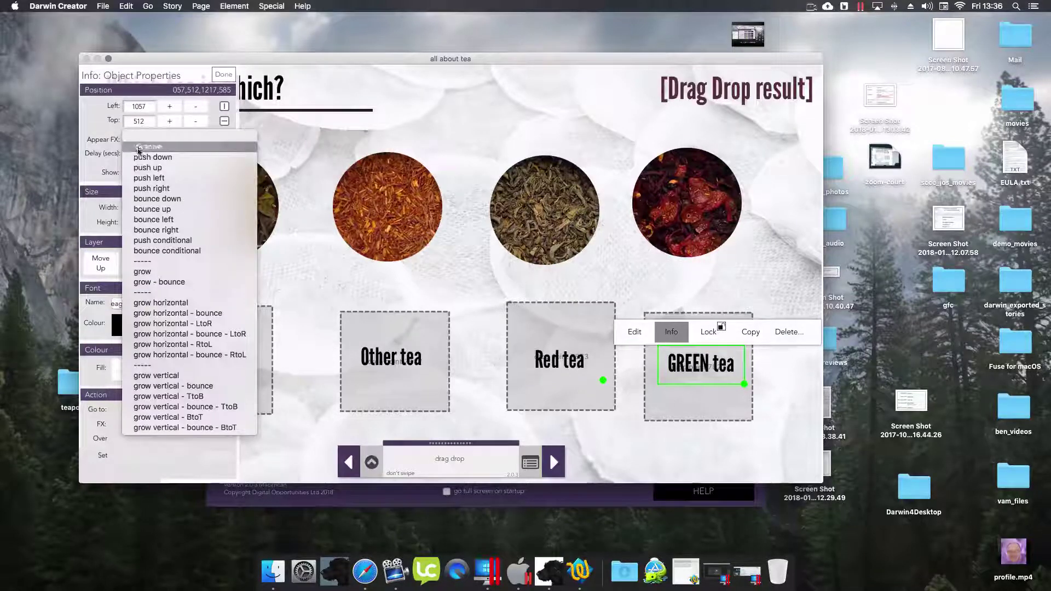
pyautogui.click(166, 158)
pyautogui.click(166, 155)
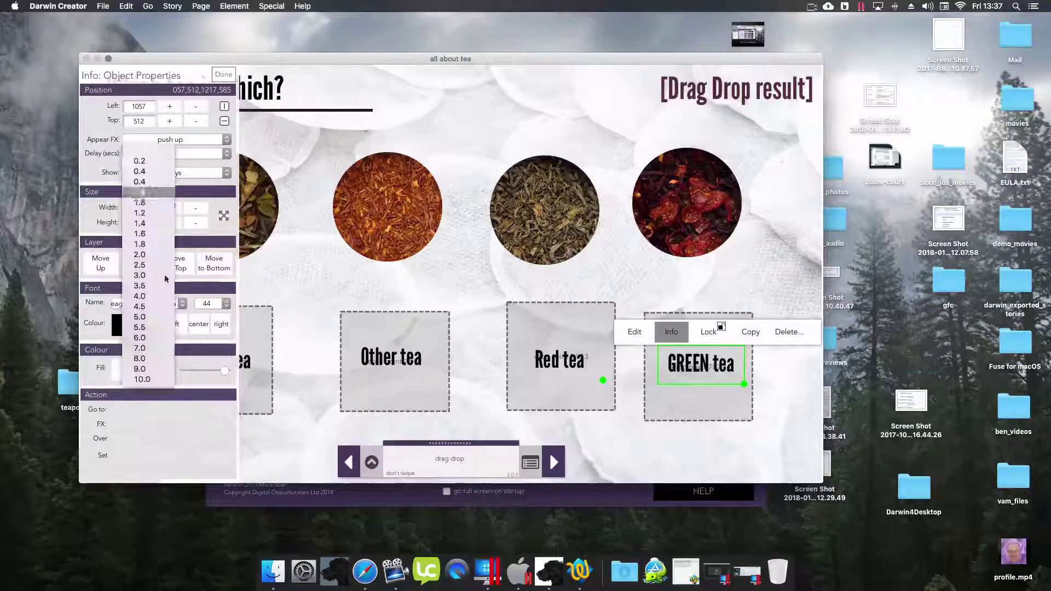
pyautogui.click(140, 254)
pyautogui.click(224, 75)
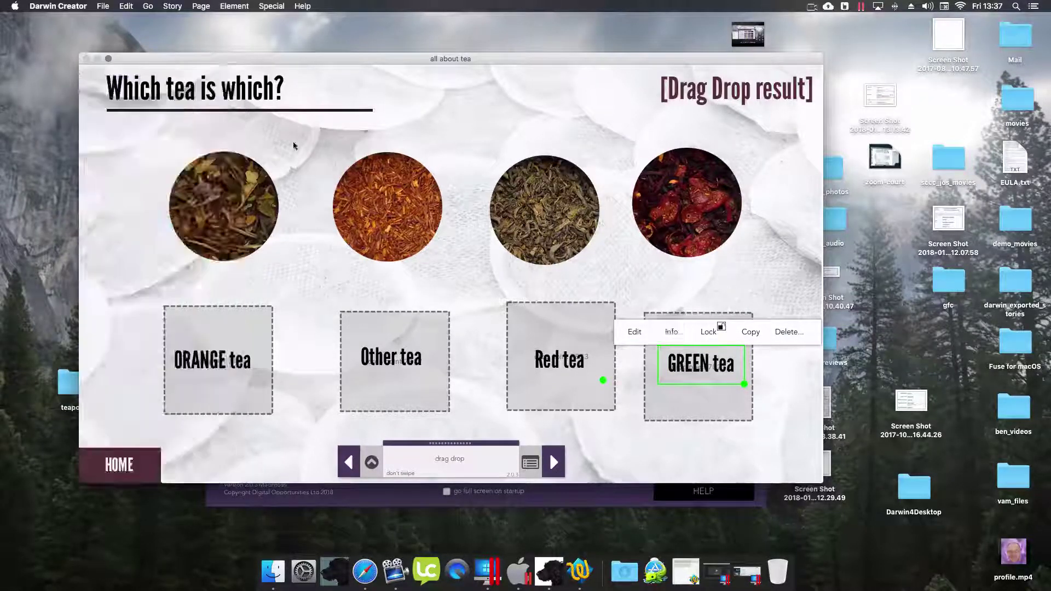
# Save and close the story, and reopen "all about tea" for editing
pyautogui.click(371, 462)
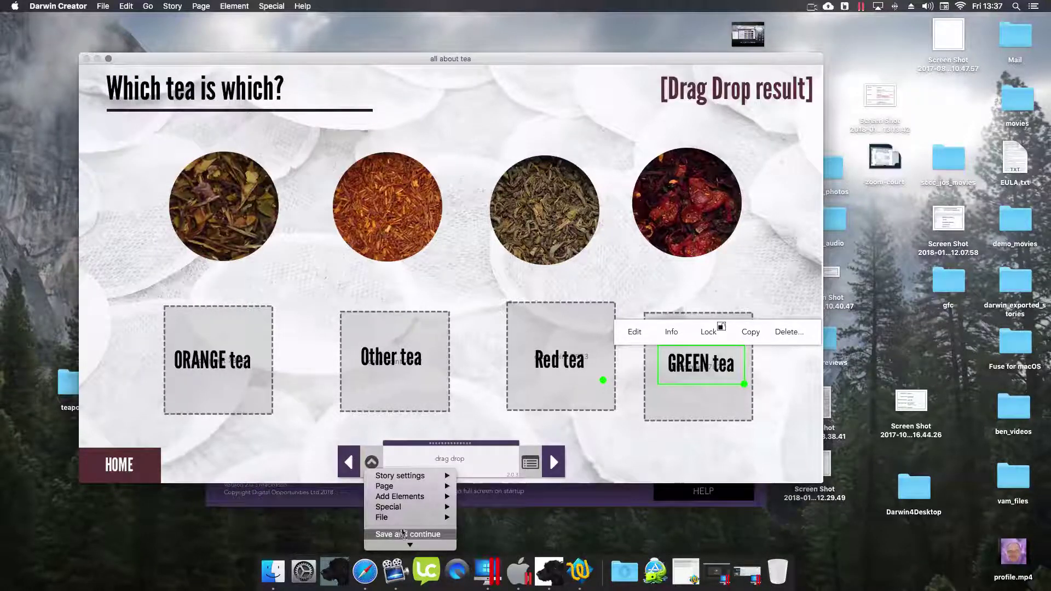
pyautogui.moveTo(405, 518)
pyautogui.click(491, 527)
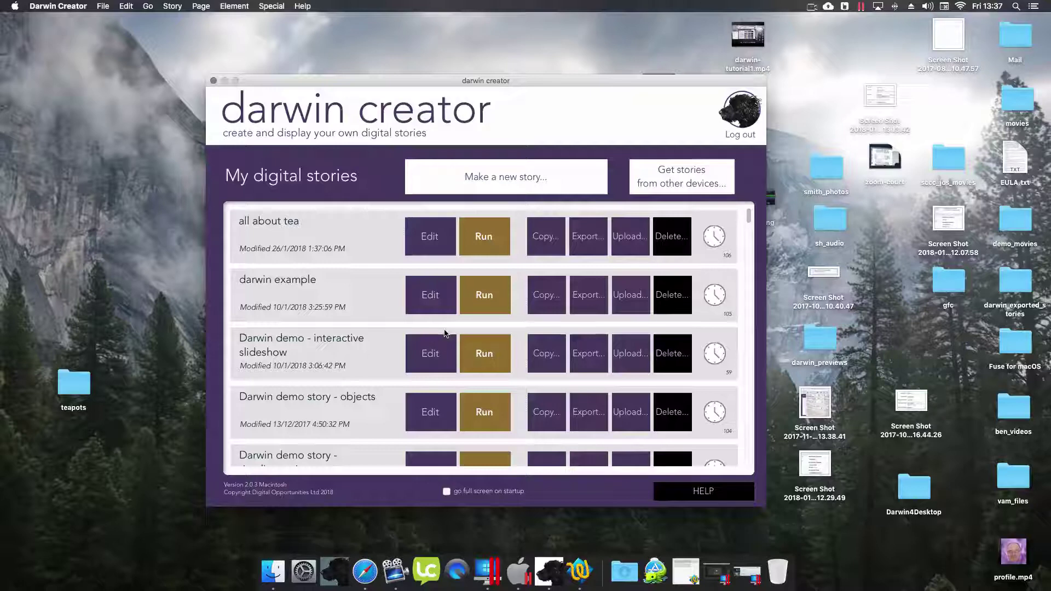
pyautogui.click(433, 242)
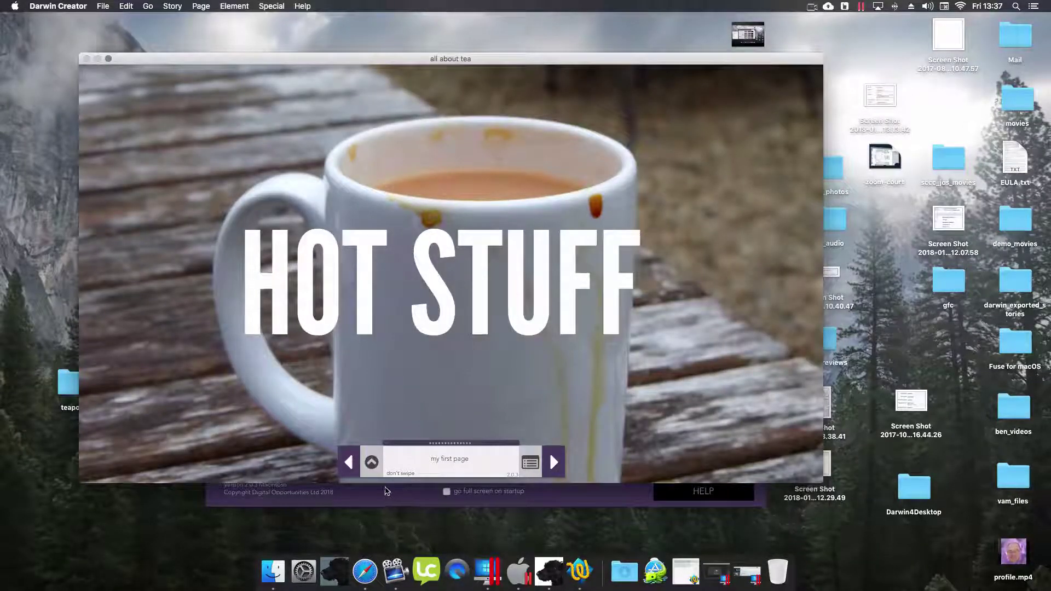
pyautogui.click(373, 462)
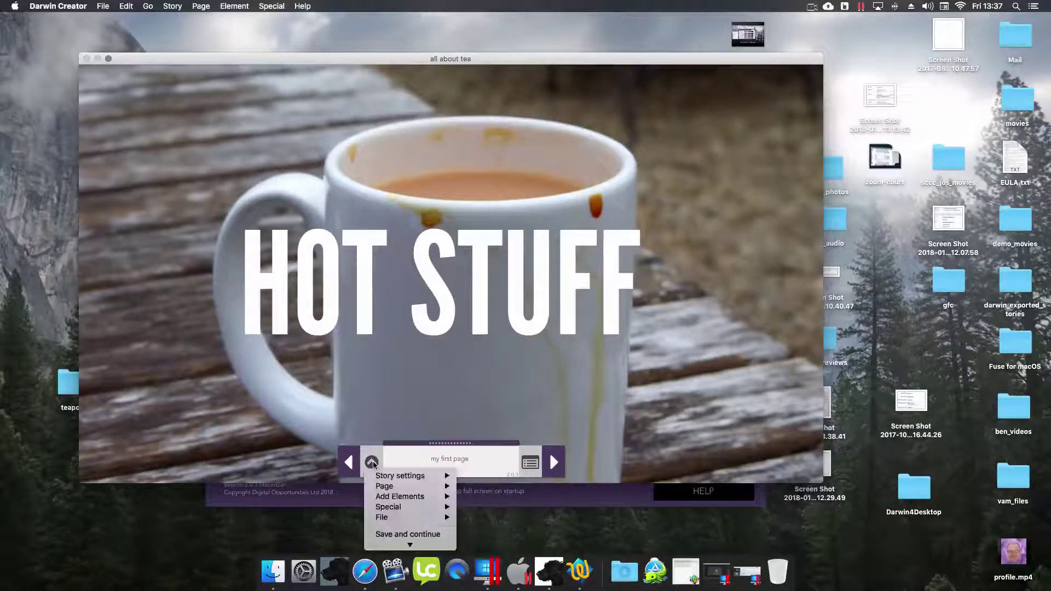
pyautogui.moveTo(405, 497)
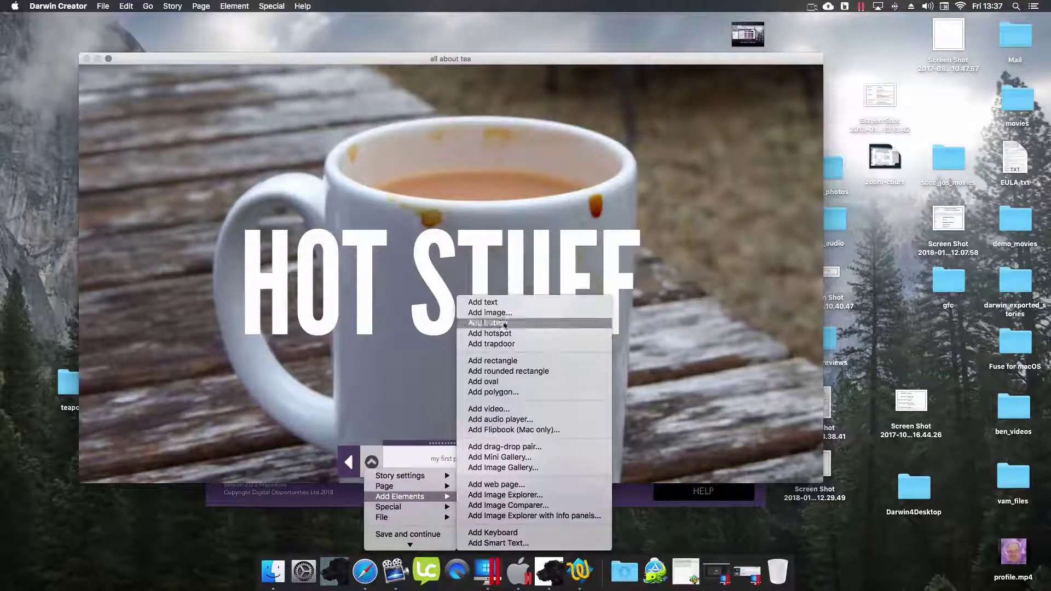
pyautogui.click(502, 323)
pyautogui.moveTo(346, 274); pyautogui.dragTo(398, 339)
pyautogui.click(527, 281)
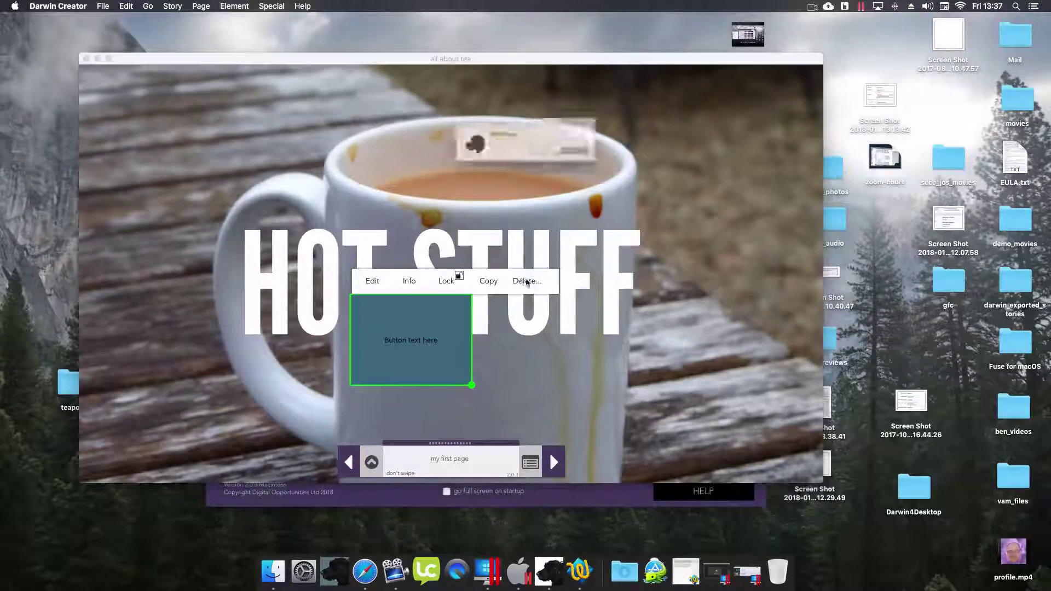
pyautogui.click(547, 160)
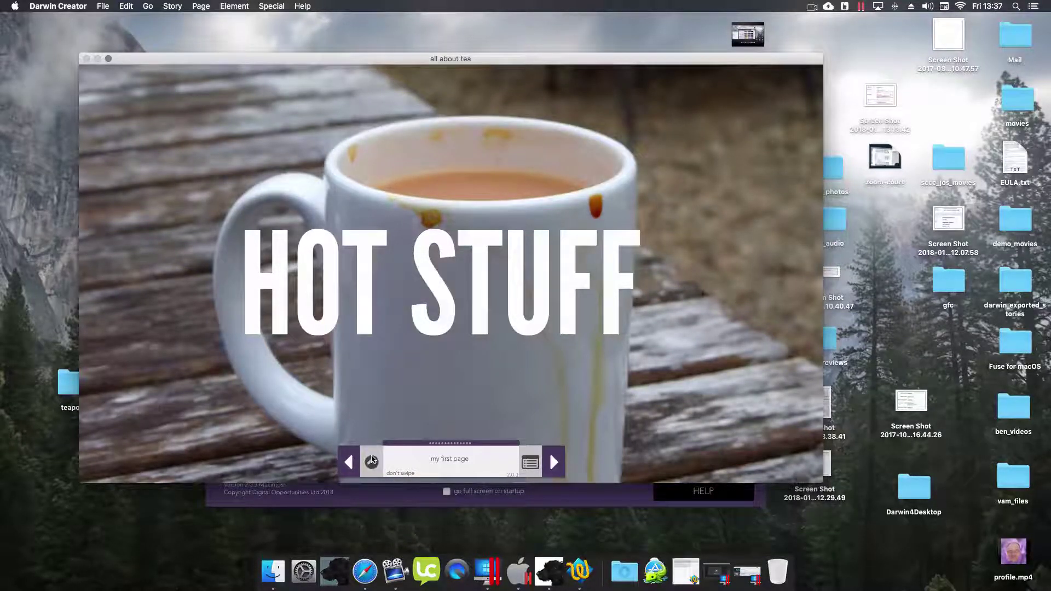
# Duplicate the "HOT STUFF" title as a smaller text with font size 100 in a reduced box at the page's lower left
pyautogui.click(361, 323)
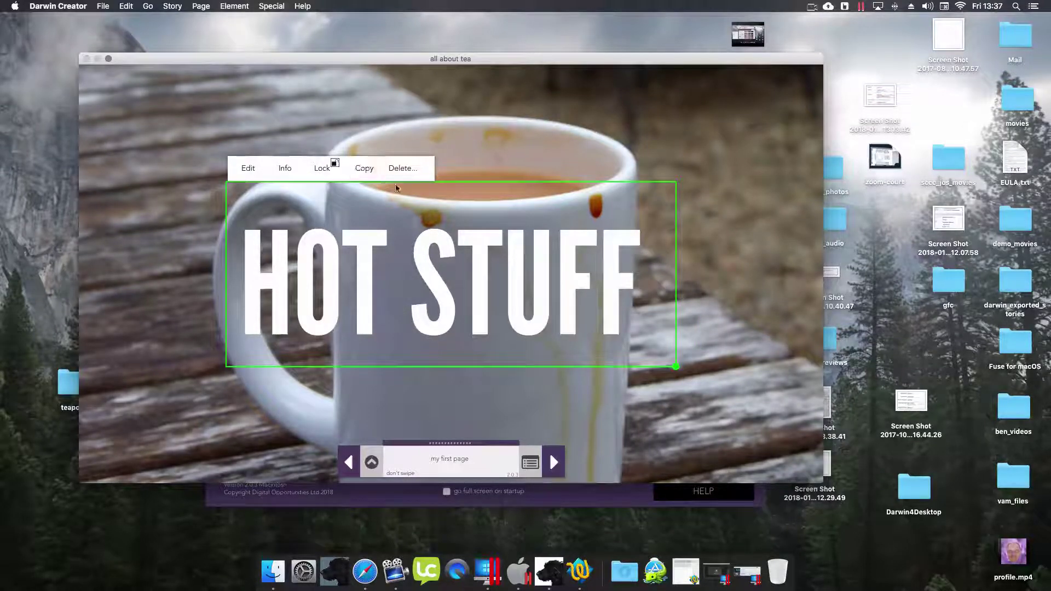
pyautogui.moveTo(395, 183); pyautogui.dragTo(357, 338)
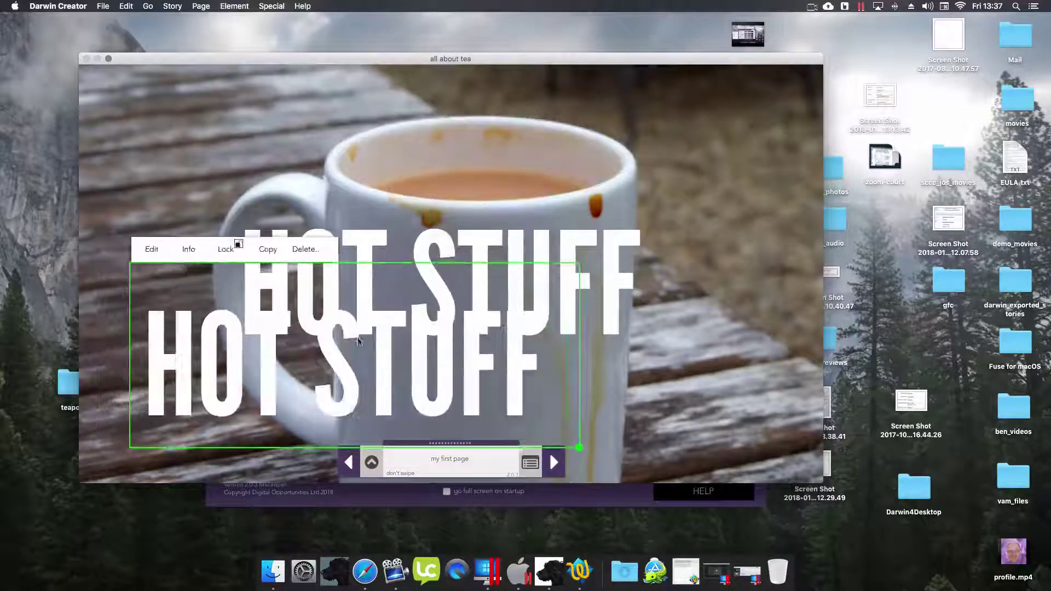
pyautogui.click(189, 250)
pyautogui.click(797, 303)
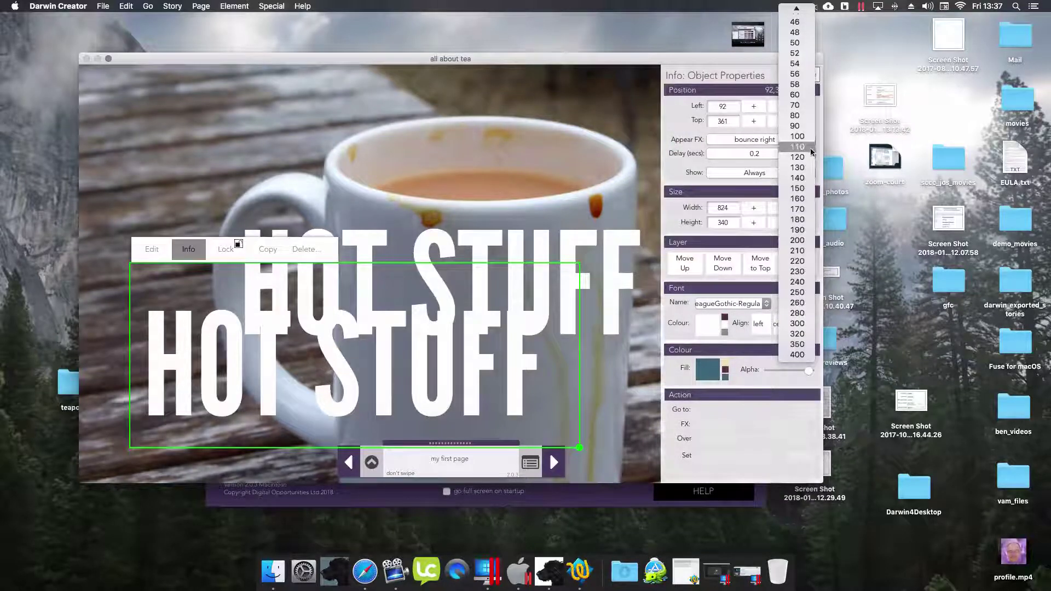
pyautogui.click(798, 137)
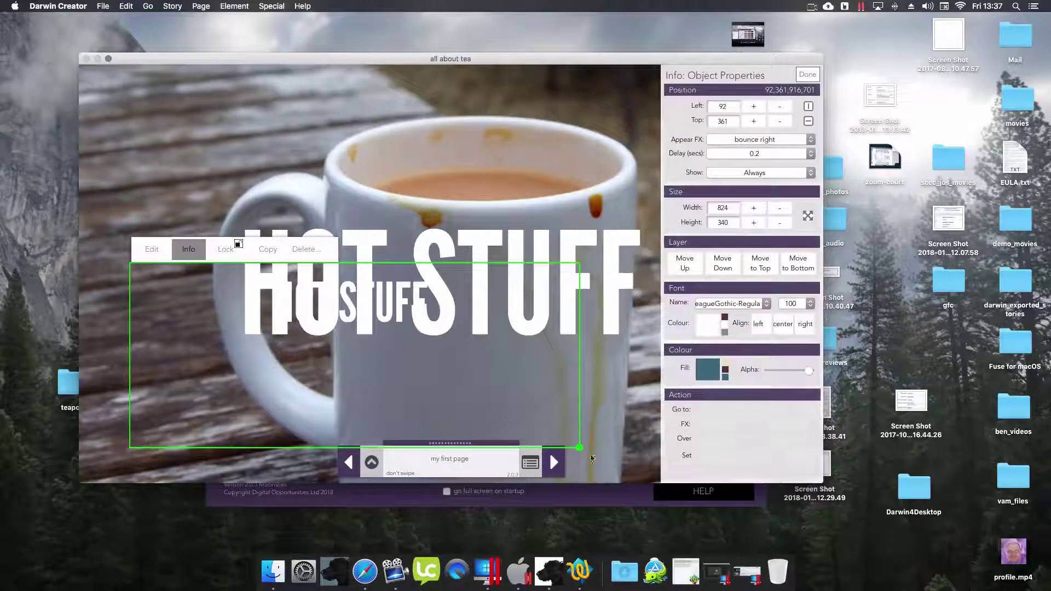
pyautogui.moveTo(580, 447); pyautogui.dragTo(488, 352)
pyautogui.moveTo(370, 293); pyautogui.dragTo(333, 391)
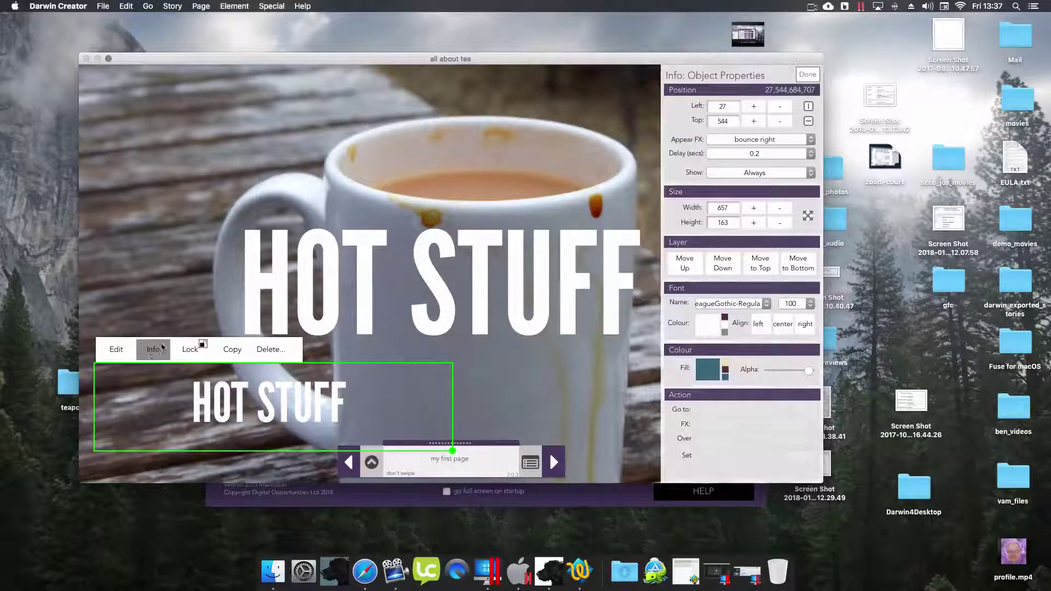
# Change the duplicated title's text to "ABOUT TEA" and shrink its box around the text
pyautogui.click(160, 348)
pyautogui.click(116, 351)
pyautogui.moveTo(197, 401); pyautogui.dragTo(435, 393)
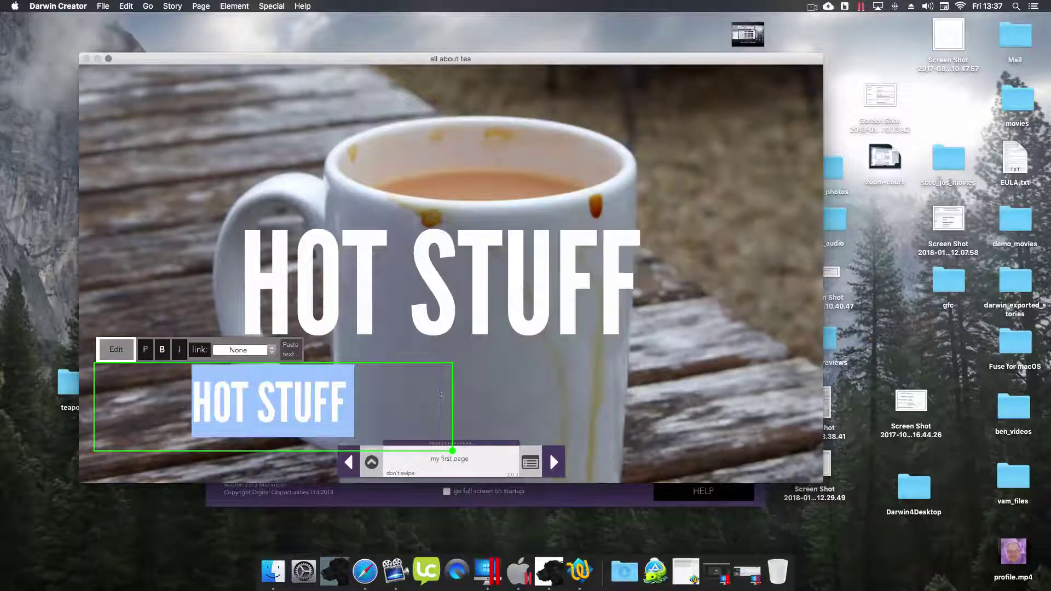
pyautogui.write('ABOUT TEA')
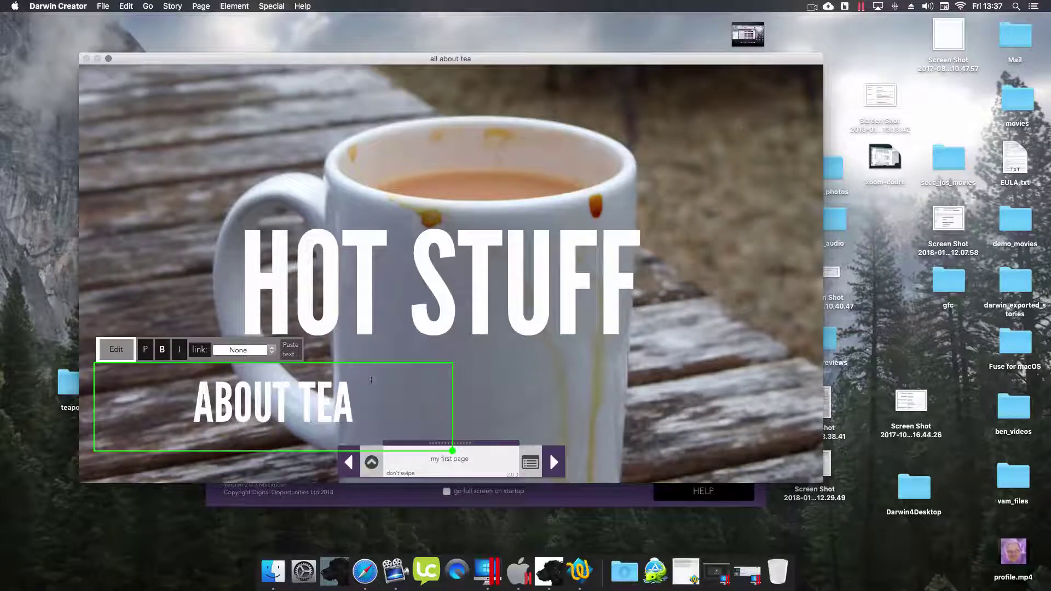
pyautogui.click(182, 361)
pyautogui.moveTo(453, 452); pyautogui.dragTo(322, 436)
# Duplicate the "ABOUT TEA" text to its right, on the lower part of the mug, and change the copy's text to "GAME"
pyautogui.click(232, 349)
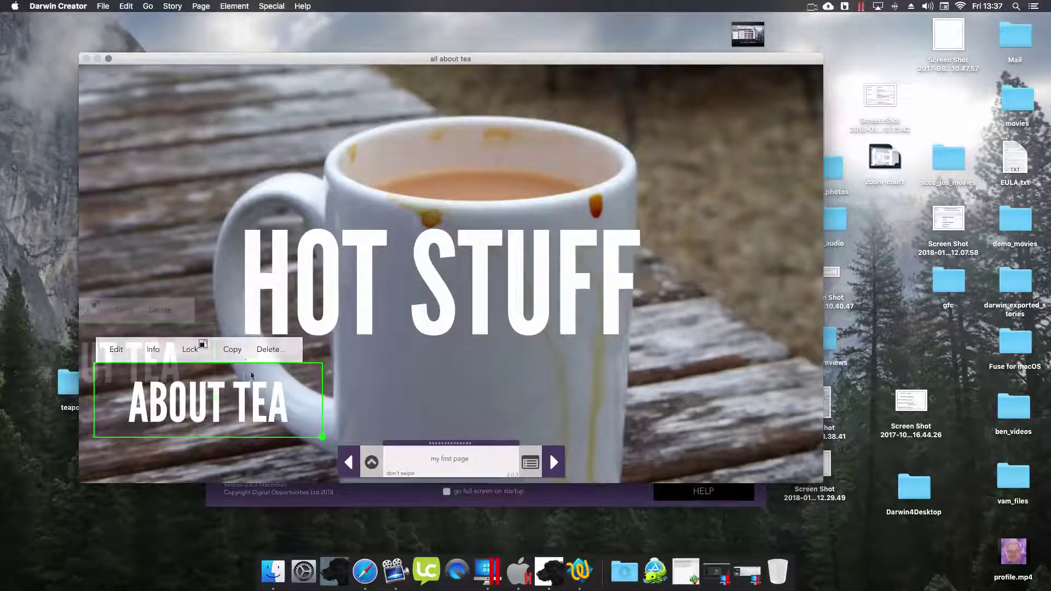
pyautogui.moveTo(208, 406); pyautogui.dragTo(549, 415)
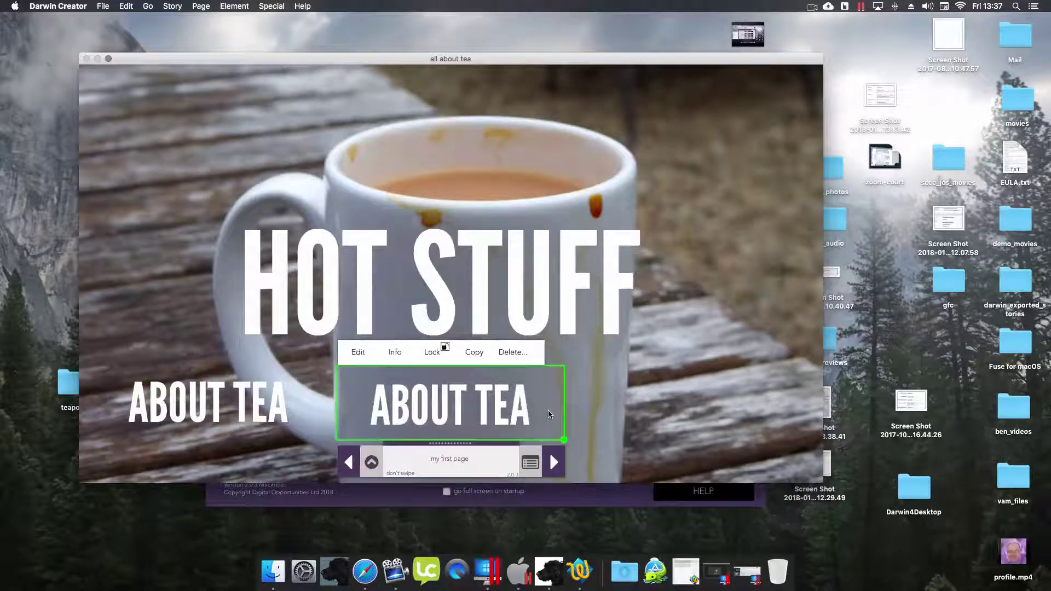
pyautogui.click(358, 352)
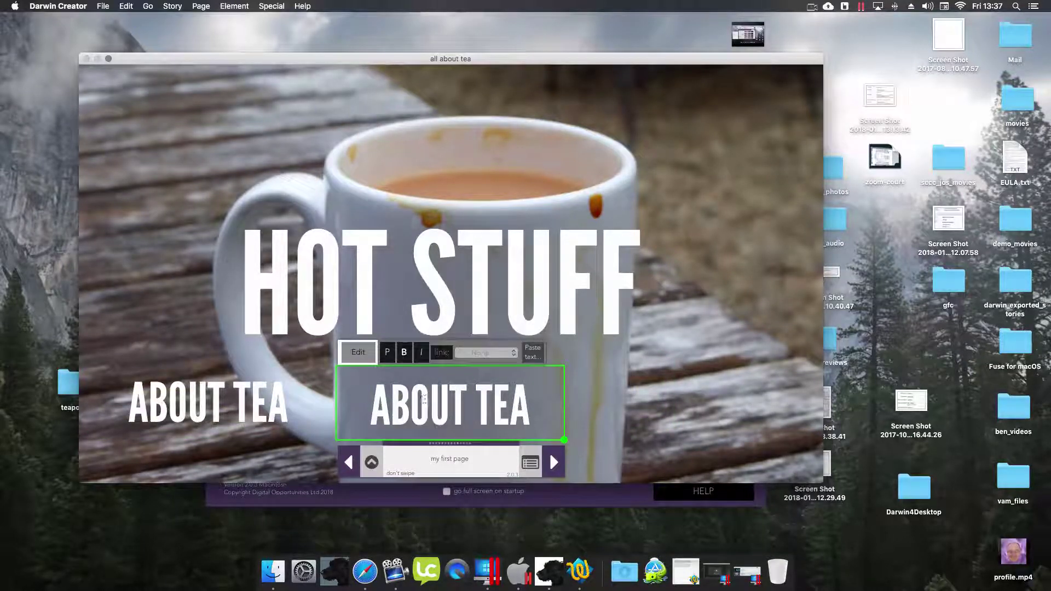
pyautogui.press('super+a')
pyautogui.write('GAME')
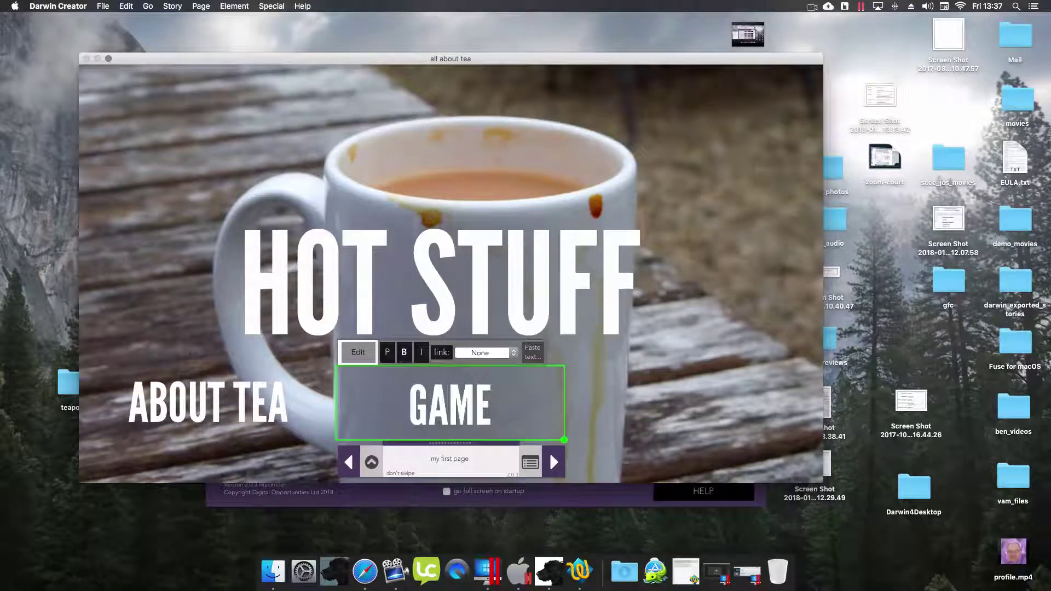
pyautogui.click(377, 356)
pyautogui.moveTo(521, 421); pyautogui.dragTo(531, 418)
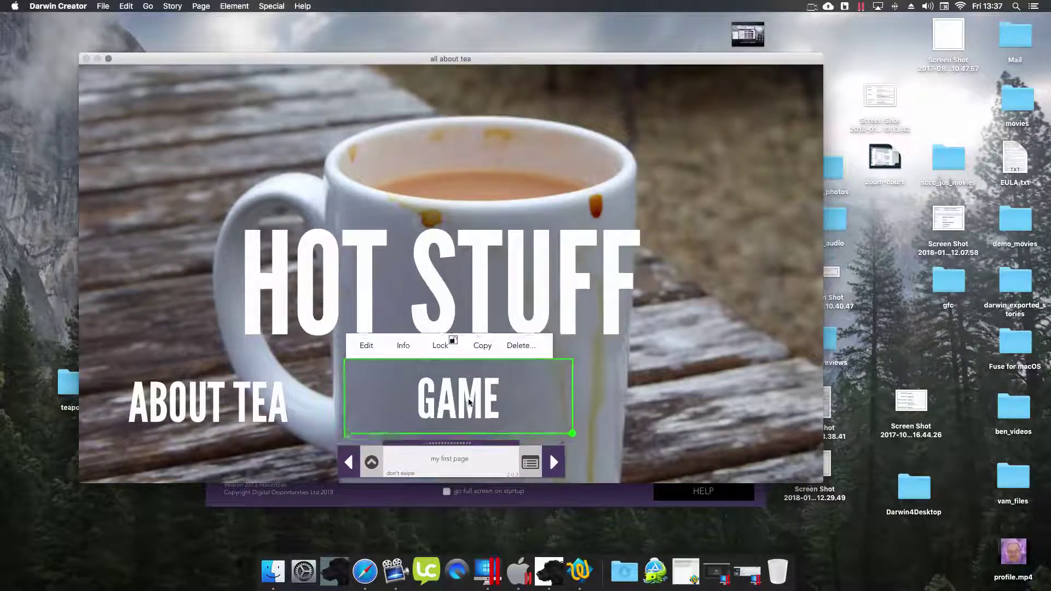
# Add a hotspot to the page and move and resize it to cover the "ABOUT TEA" text
pyautogui.click(371, 464)
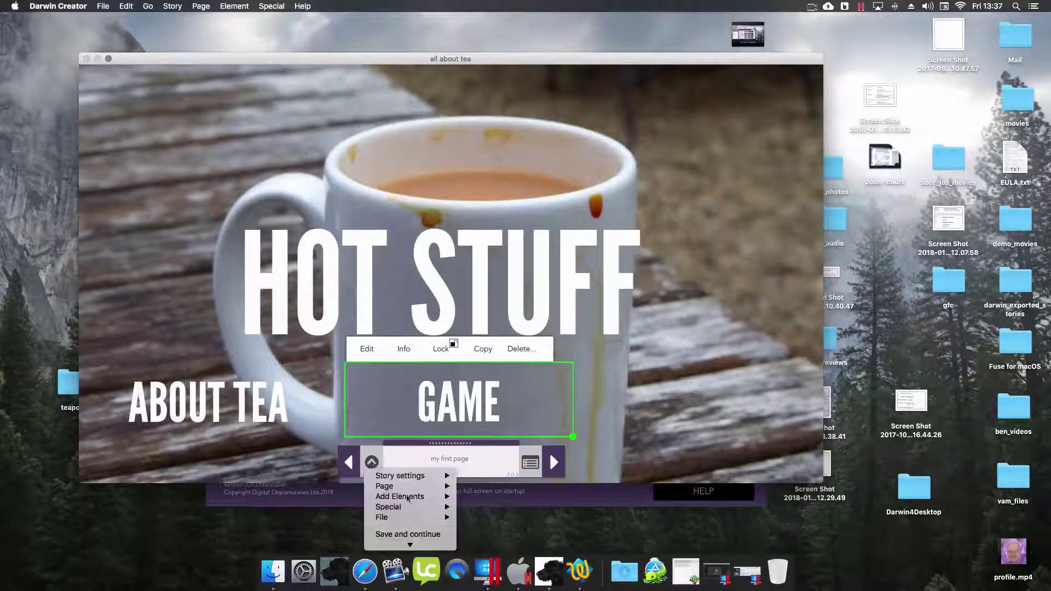
pyautogui.moveTo(414, 490)
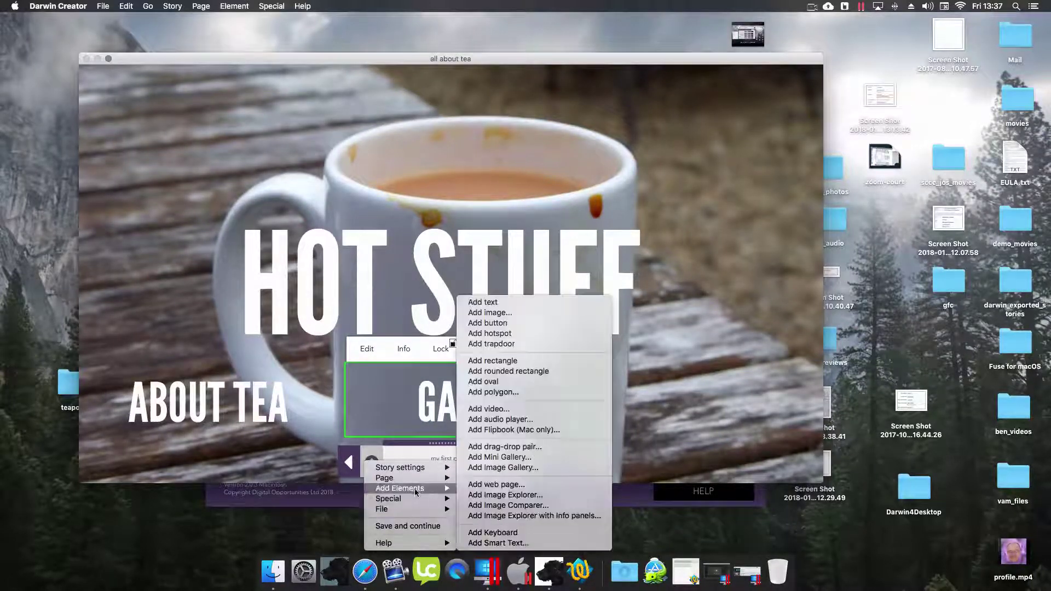
pyautogui.click(521, 331)
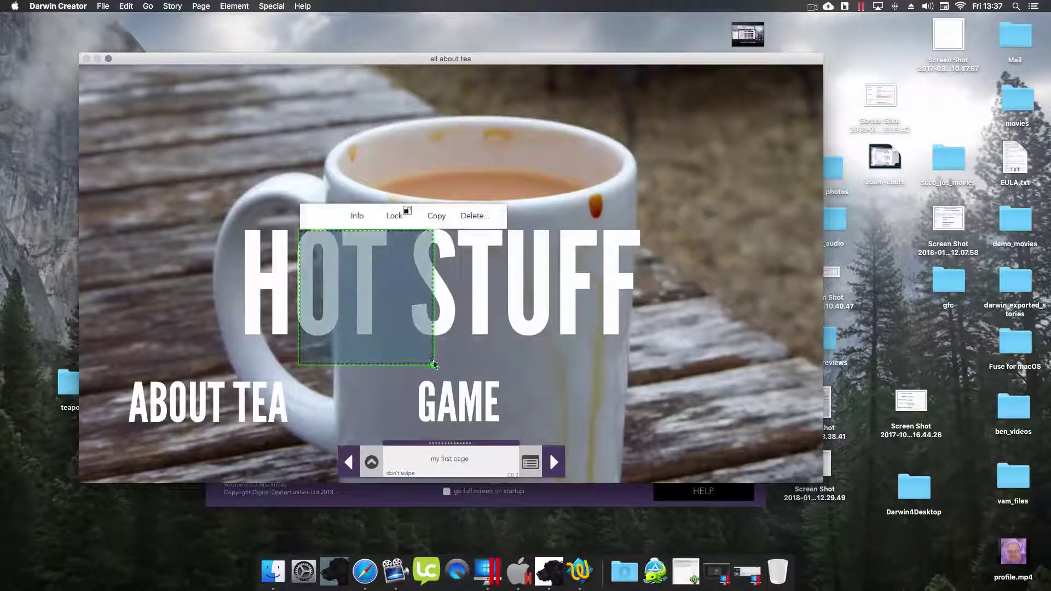
pyautogui.moveTo(433, 364); pyautogui.dragTo(453, 299)
pyautogui.moveTo(404, 260); pyautogui.dragTo(230, 395)
pyautogui.moveTo(274, 436); pyautogui.dragTo(298, 434)
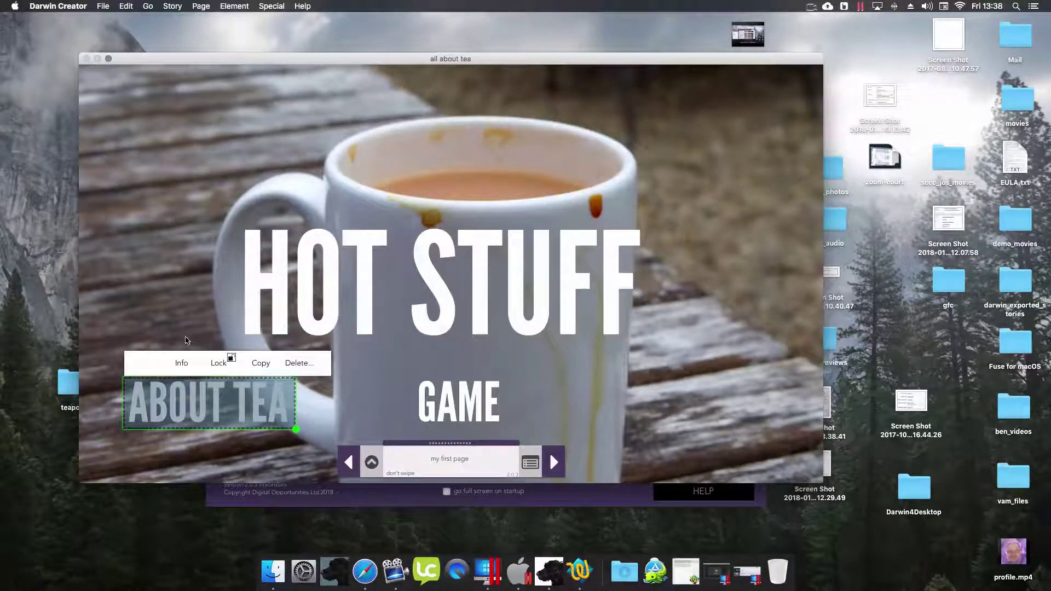
# Set the "ABOUT TEA" hotspot to go to the "drag drop" page with the "push up" effect over the entire screen
pyautogui.click(183, 364)
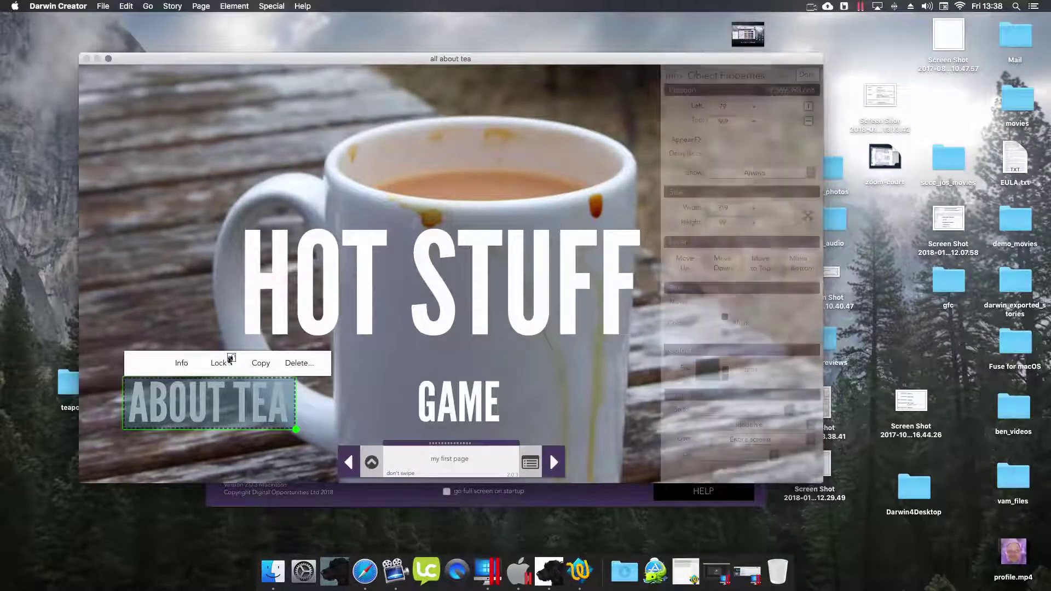
pyautogui.click(717, 409)
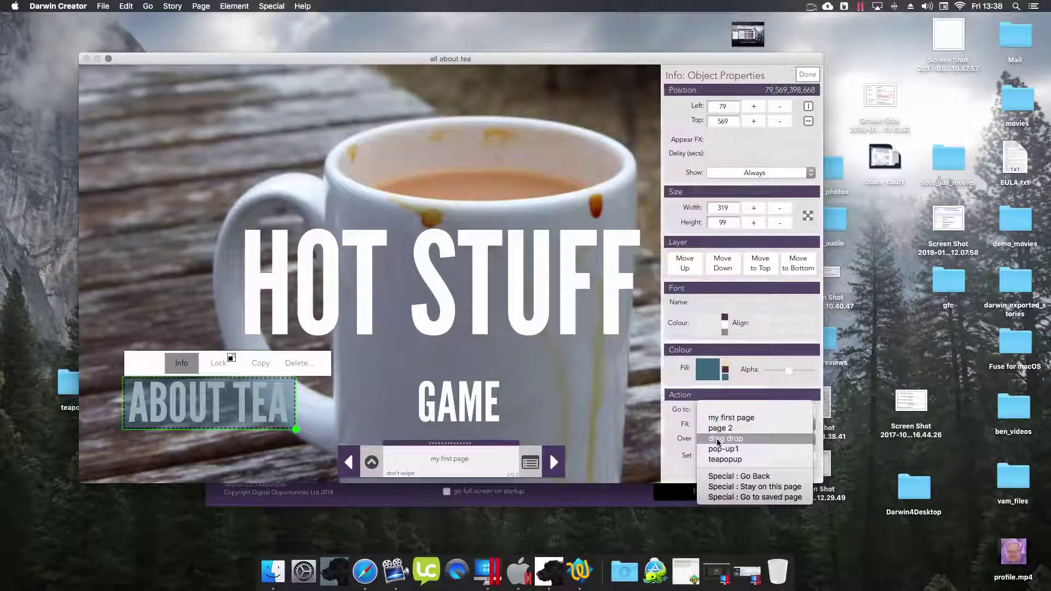
pyautogui.click(725, 438)
pyautogui.click(730, 424)
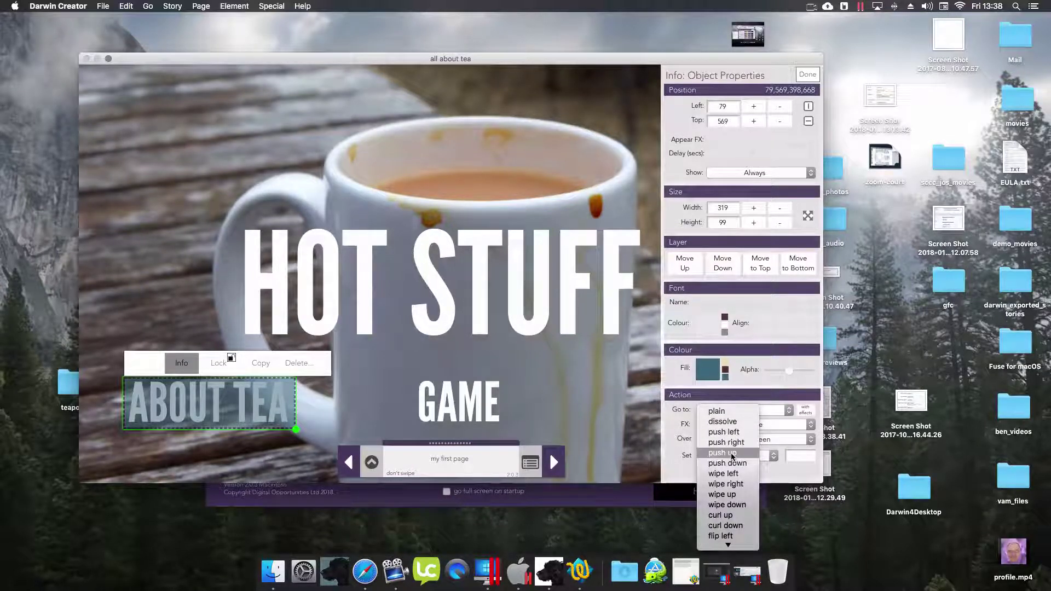
pyautogui.click(733, 457)
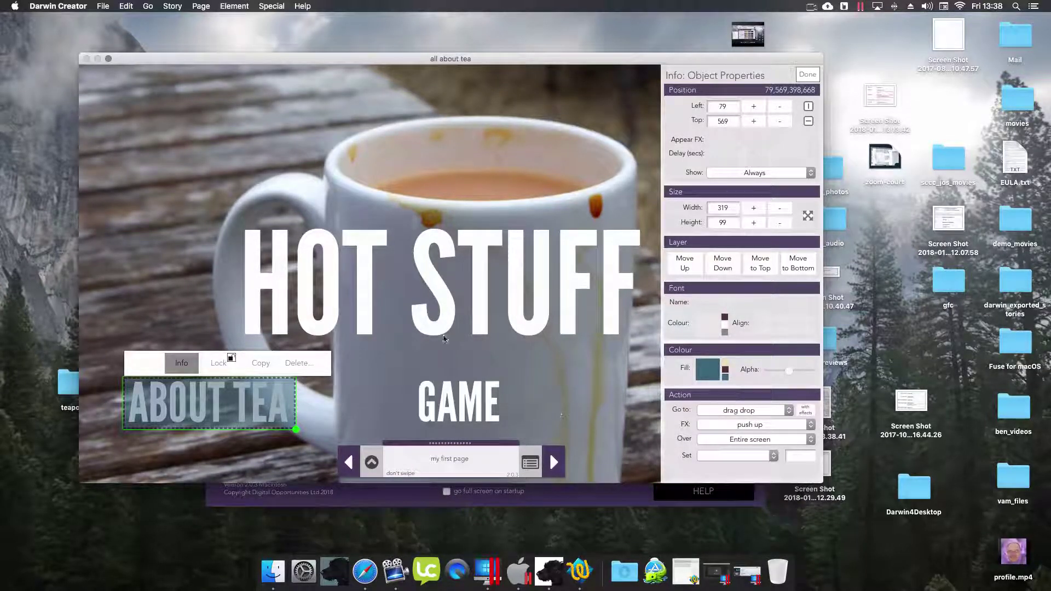
pyautogui.click(182, 364)
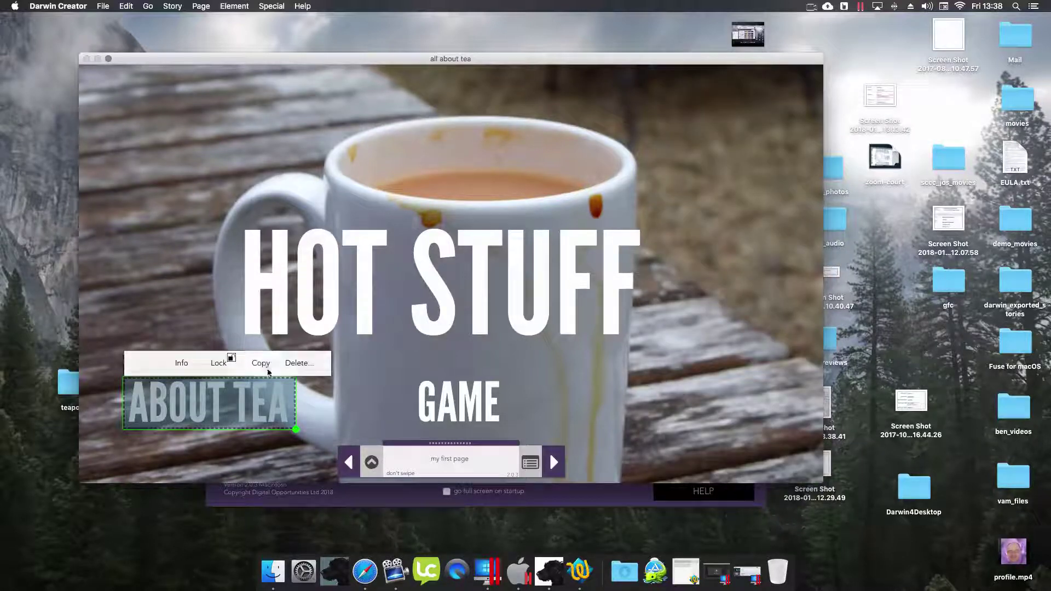
# Copy the "ABOUT TEA" hotspot over the "GAME" text and have the copy go to the "drag drop" page
pyautogui.click(434, 406)
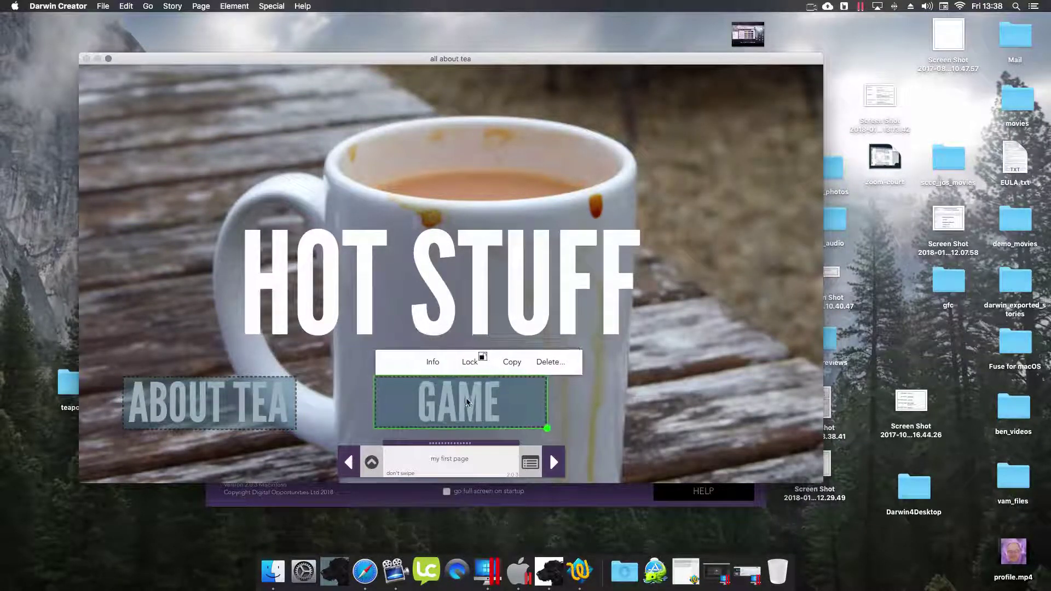
pyautogui.click(434, 364)
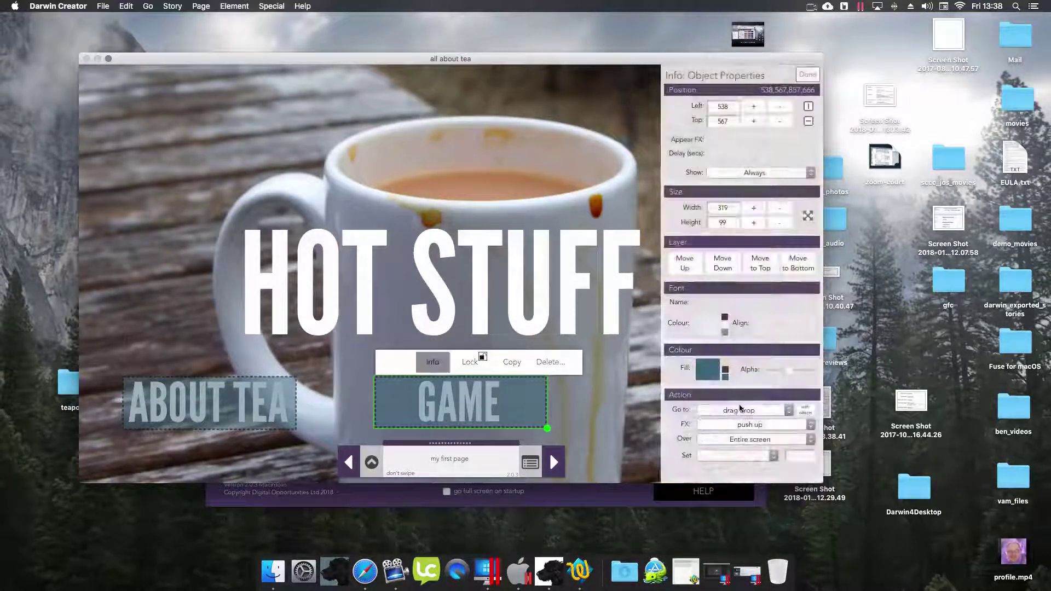
pyautogui.click(740, 410)
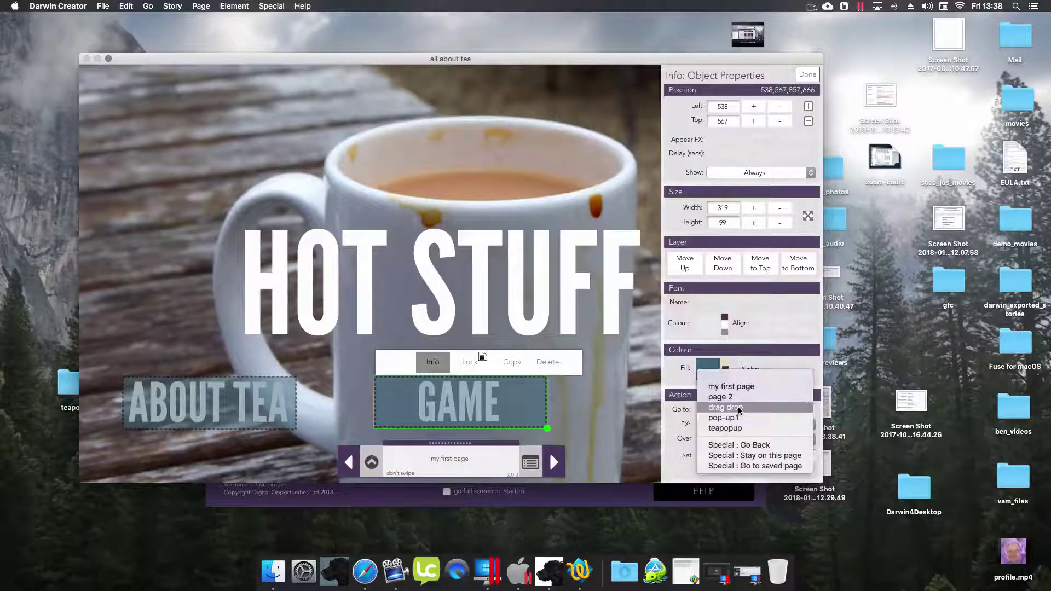
pyautogui.click(740, 409)
# Set the "ABOUT TEA" hotspot to go to "page 2"
pyautogui.click(210, 403)
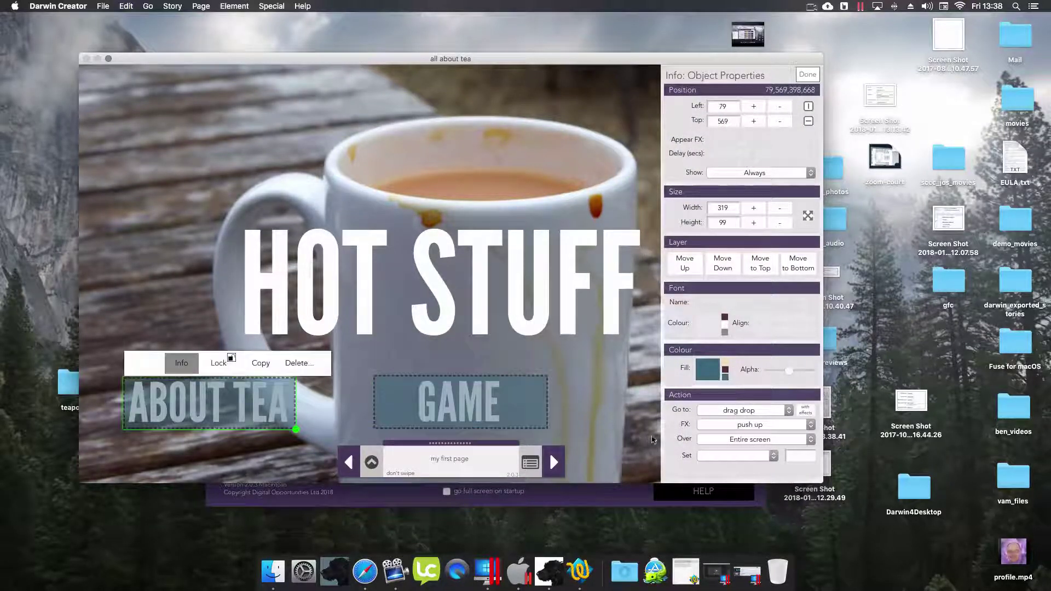
pyautogui.click(728, 410)
pyautogui.click(720, 397)
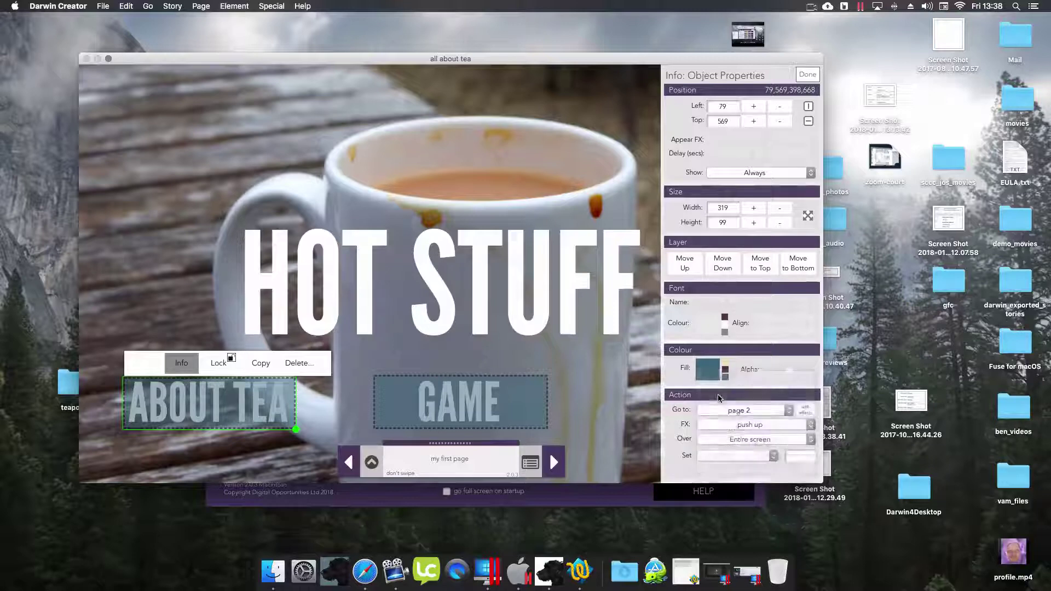
# Set the transition effect of the full-page mug photo's page link to "plain" and close its properties
pyautogui.click(355, 411)
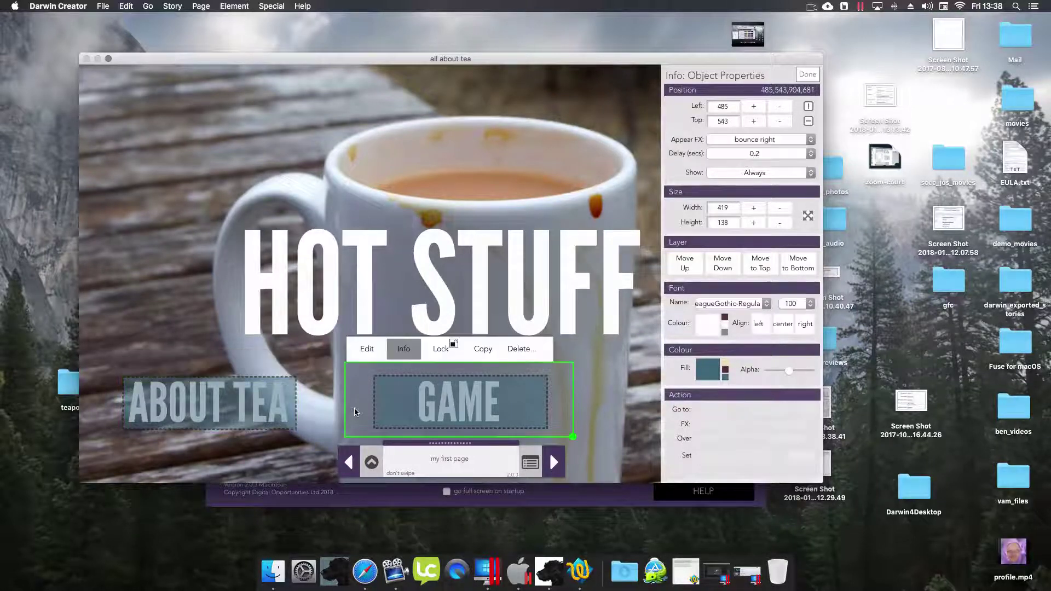
pyautogui.click(322, 406)
pyautogui.click(298, 465)
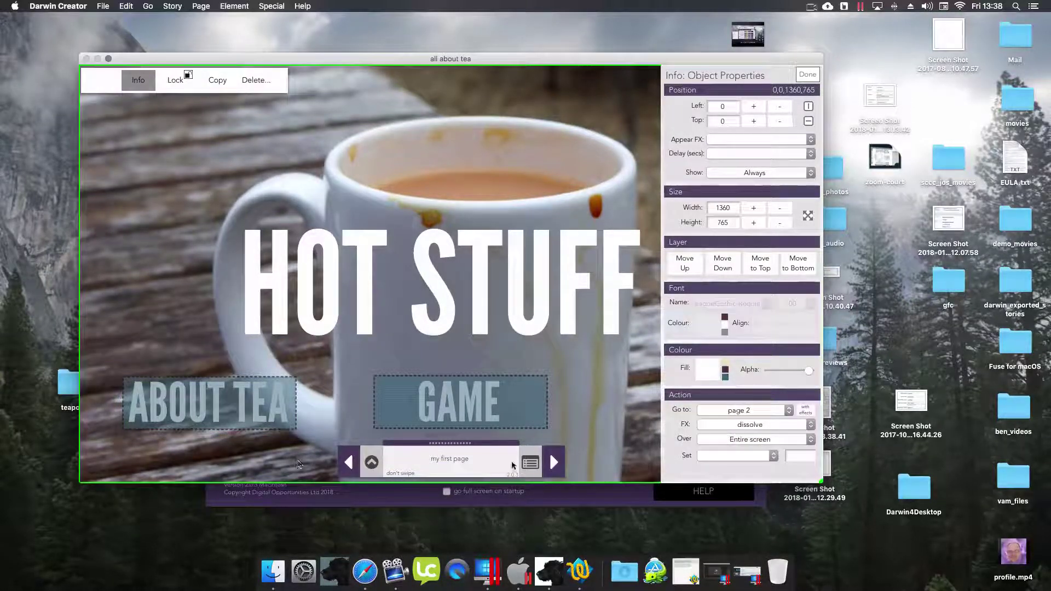
pyautogui.click(723, 412)
pyautogui.click(724, 411)
pyautogui.click(731, 425)
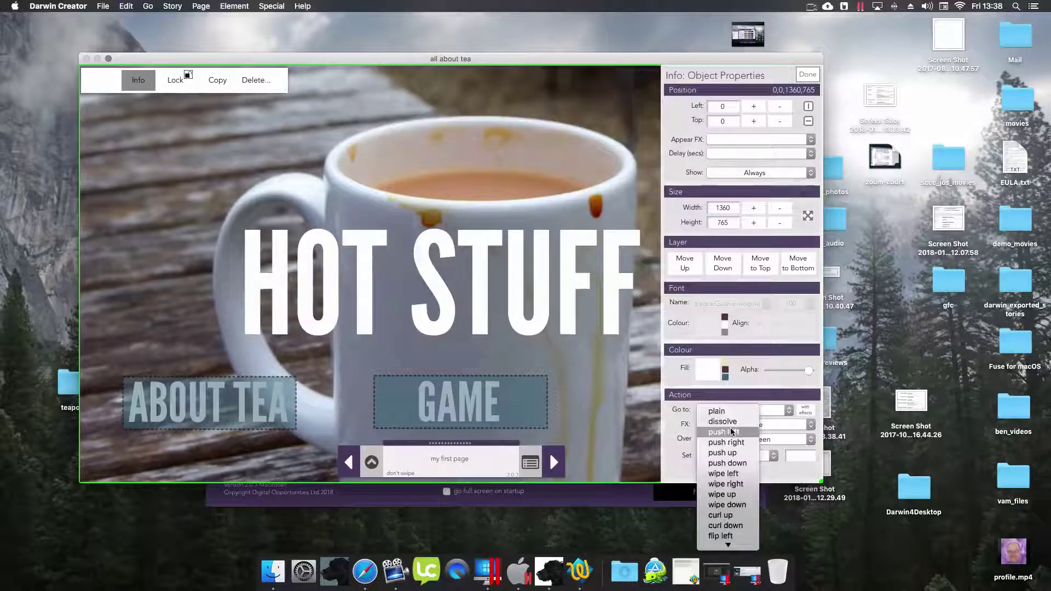
pyautogui.click(731, 411)
pyautogui.click(809, 77)
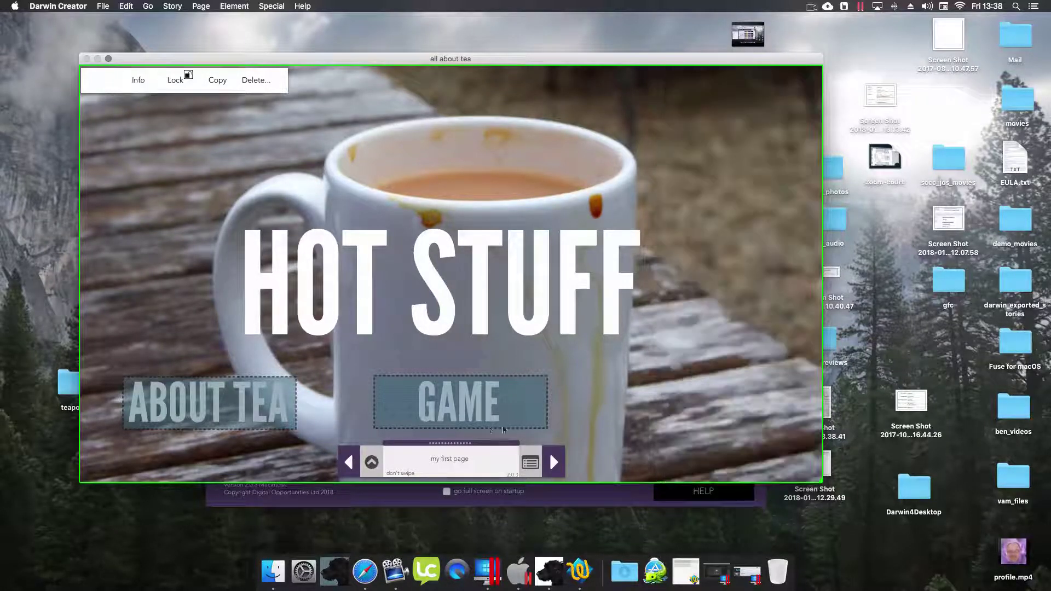
# Close the story and return to the list of digital stories
pyautogui.click(371, 462)
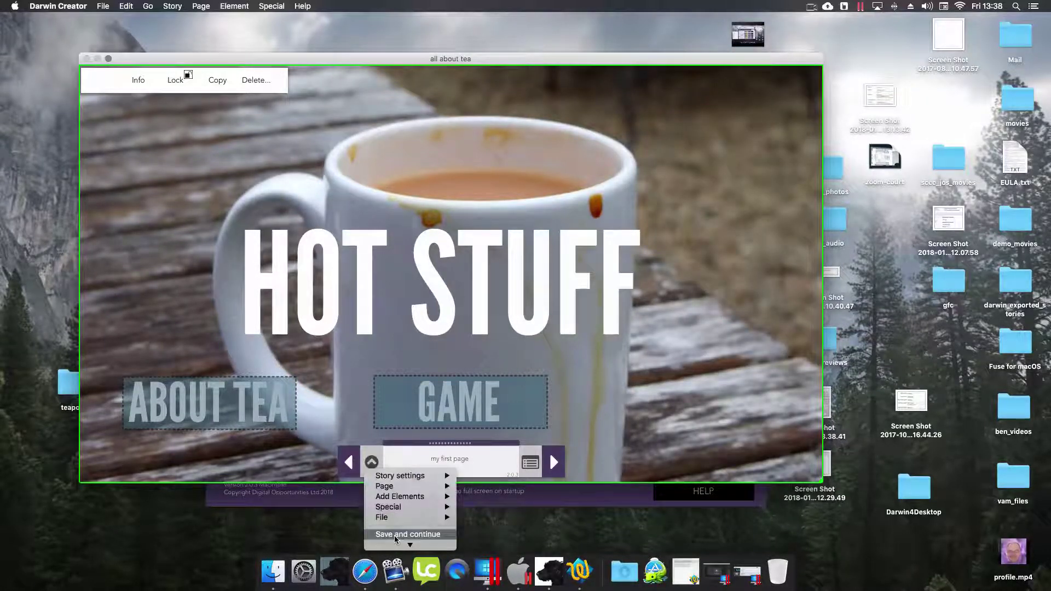
pyautogui.moveTo(399, 517)
pyautogui.click(487, 527)
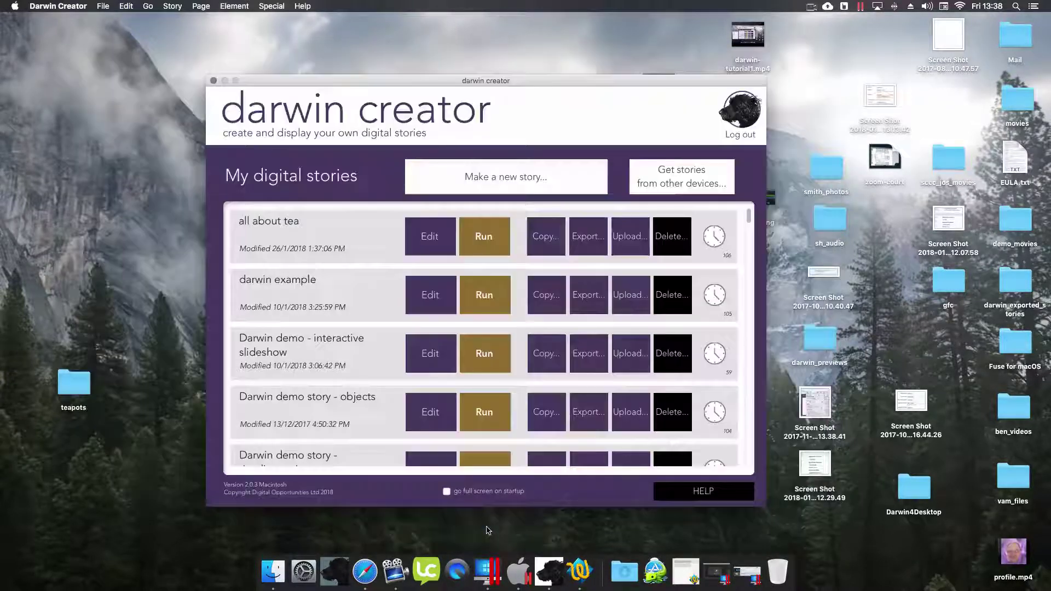